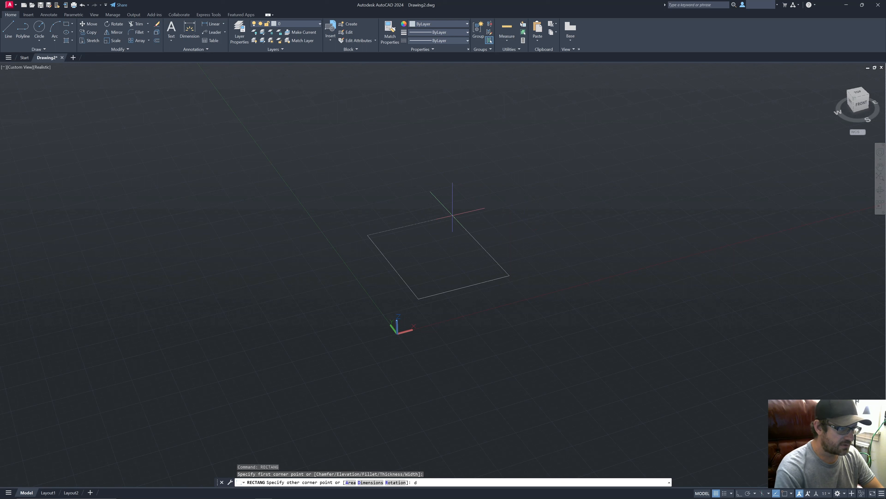
- Draw a 50 by 50 square with the rectangle's Dimensions option, extending away from the already placed first corner
key(Return)
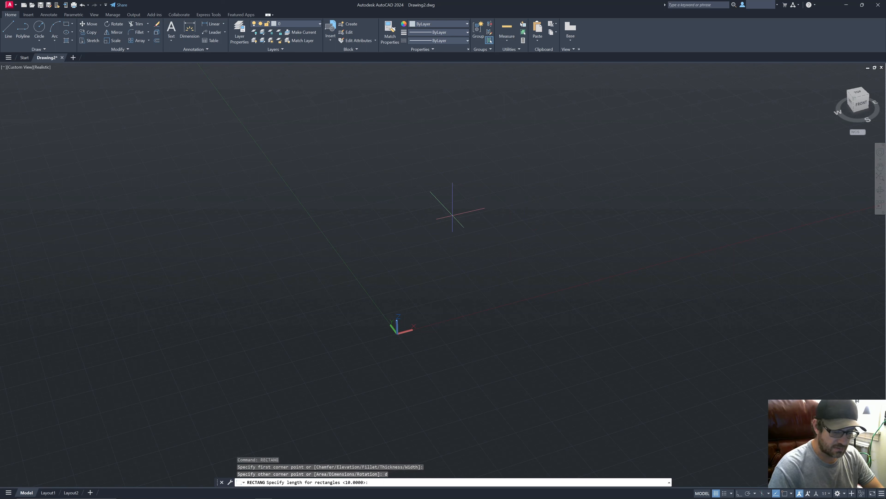
key(Return)
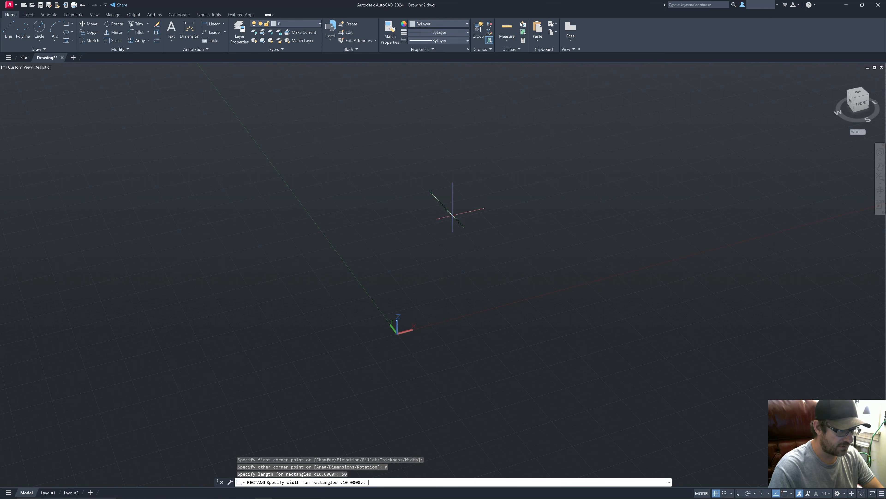
text(50)
key(Return)
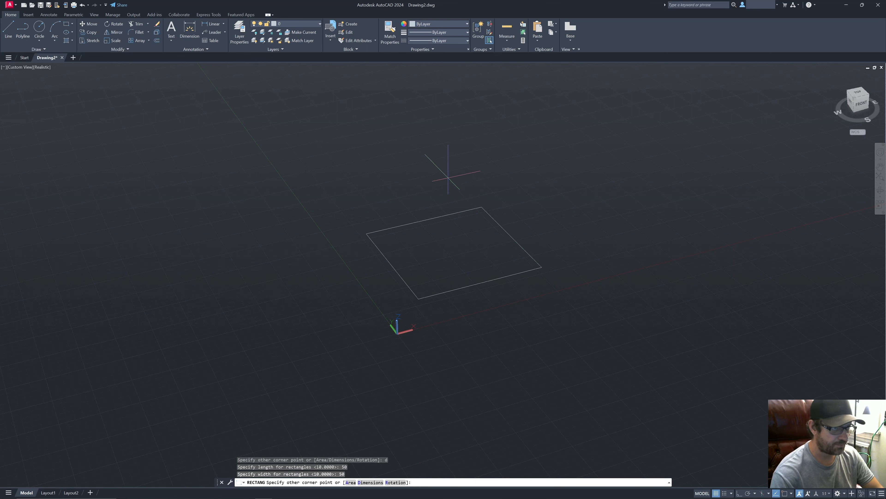
click(448, 177)
- With object snap on, draw a circle centred on the midpoint of the square's far edge and passing through its near-left corner
shift+middle_drag(531, 253, 541, 330)
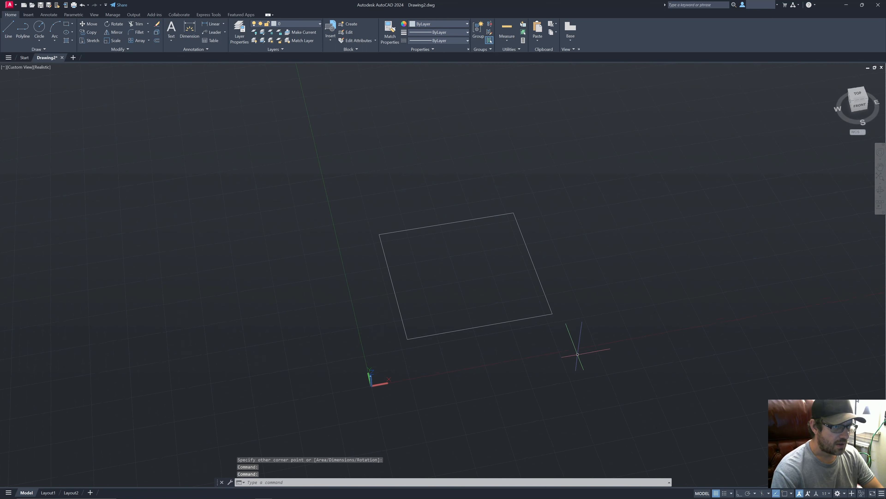
text(circle)
key(Return)
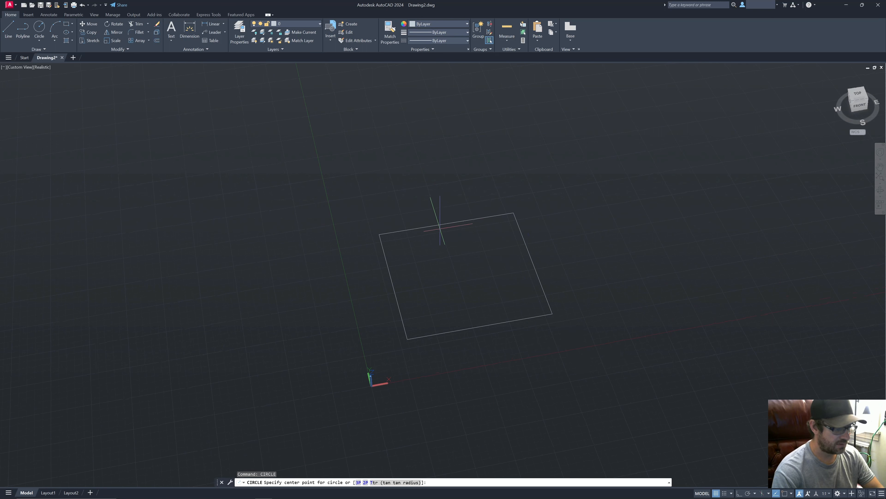
key(F3)
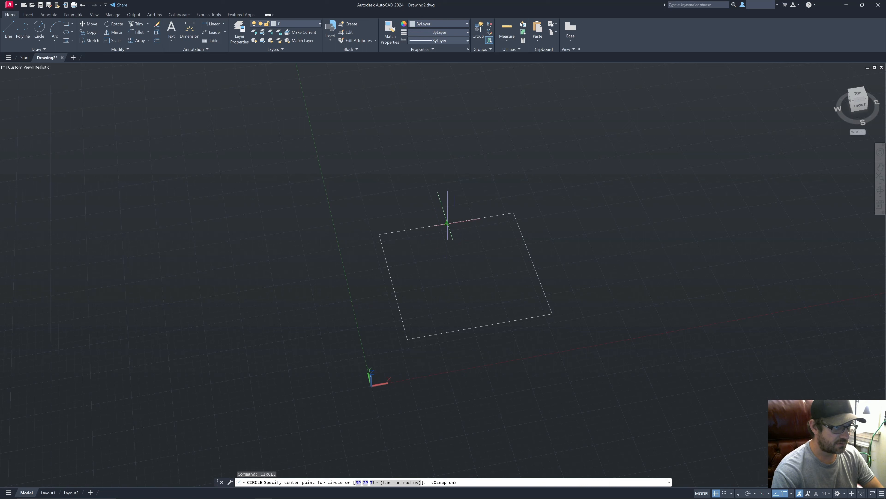
click(447, 223)
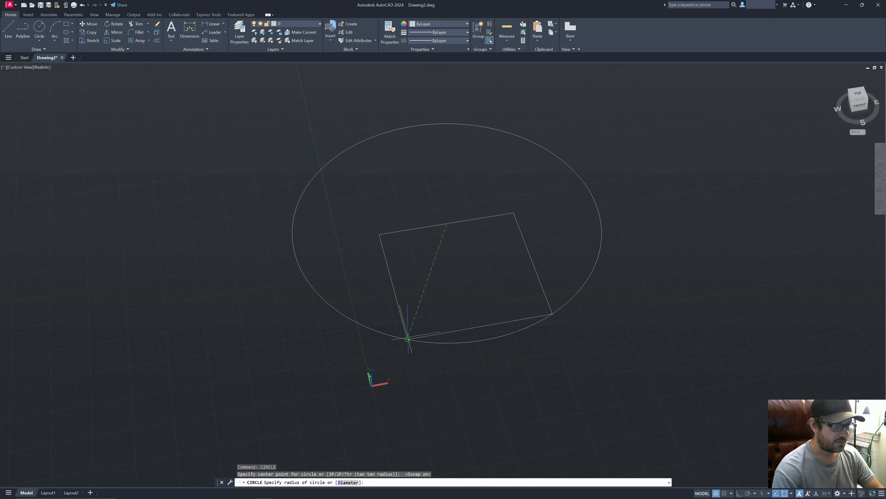
click(407, 339)
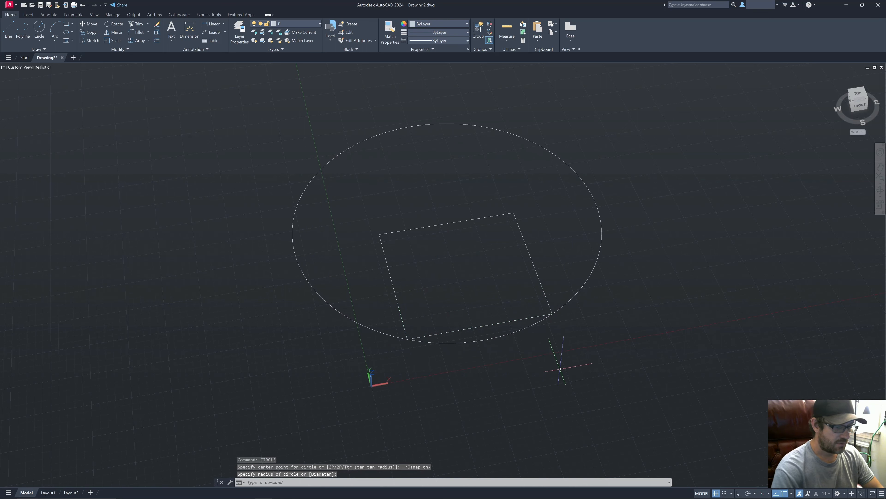
text(rec)
key(Return)
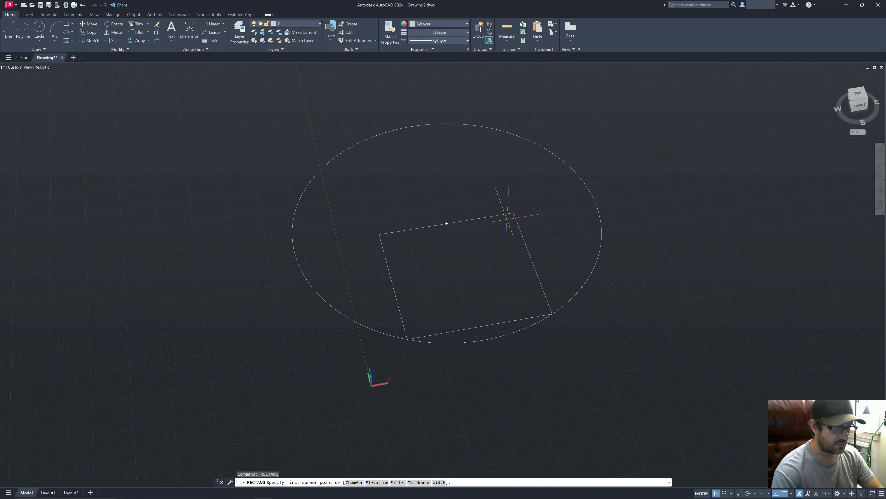
click(506, 214)
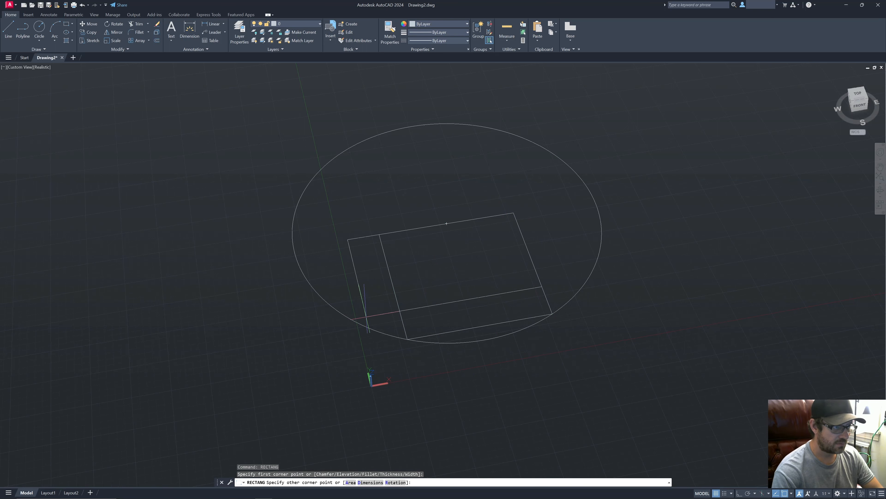
key(Escape)
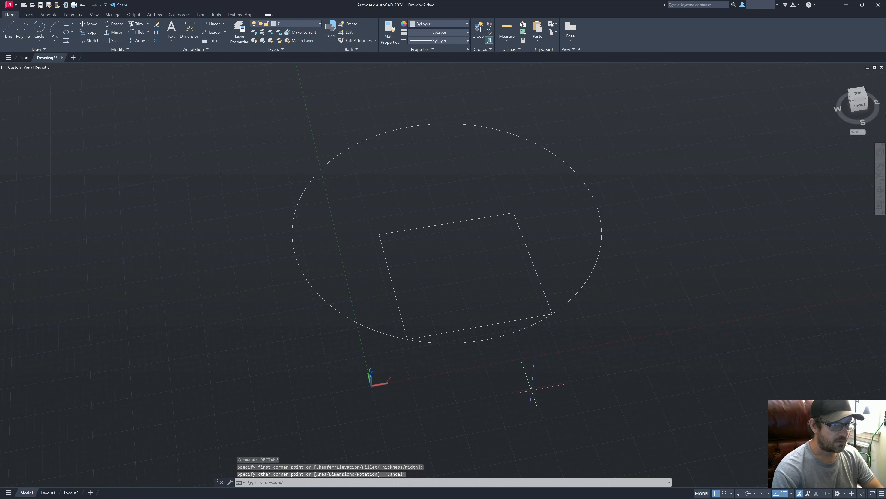
- Delete the circle centred on the square's far edge, keeping the square
drag(514, 350, 502, 336)
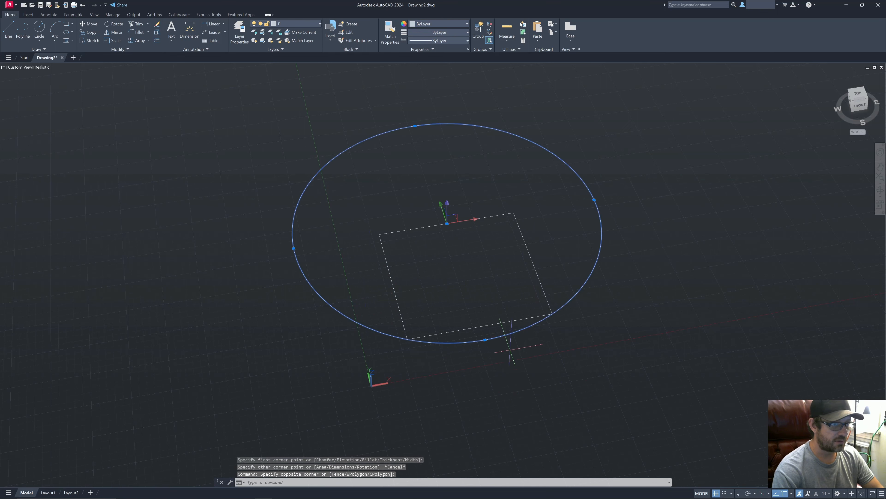
click(547, 367)
click(523, 286)
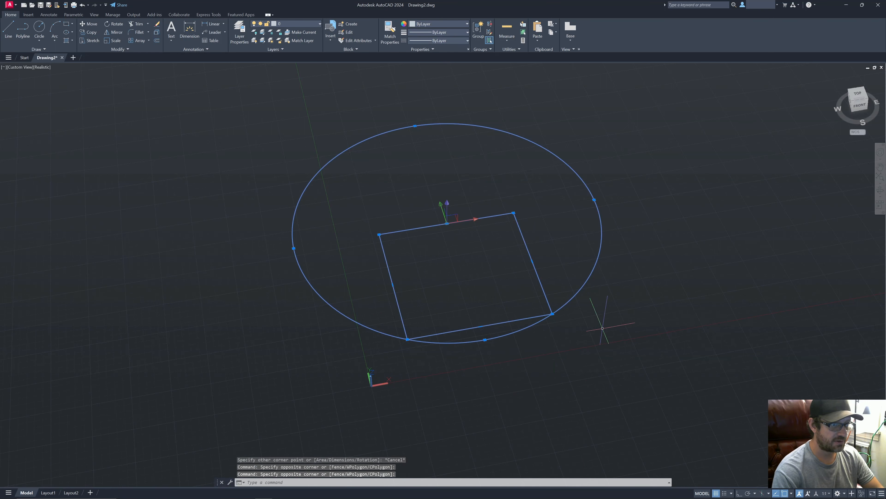
shift+middle_drag(653, 276, 629, 317)
key(Escape)
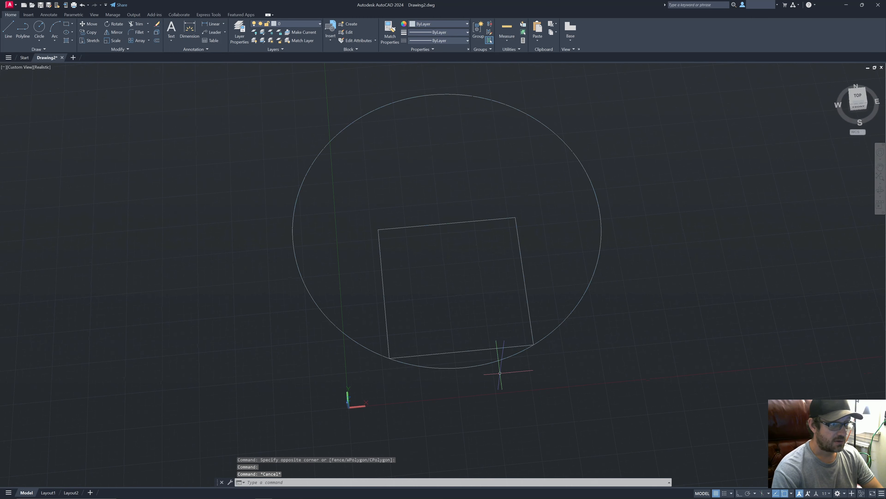
drag(485, 359, 473, 382)
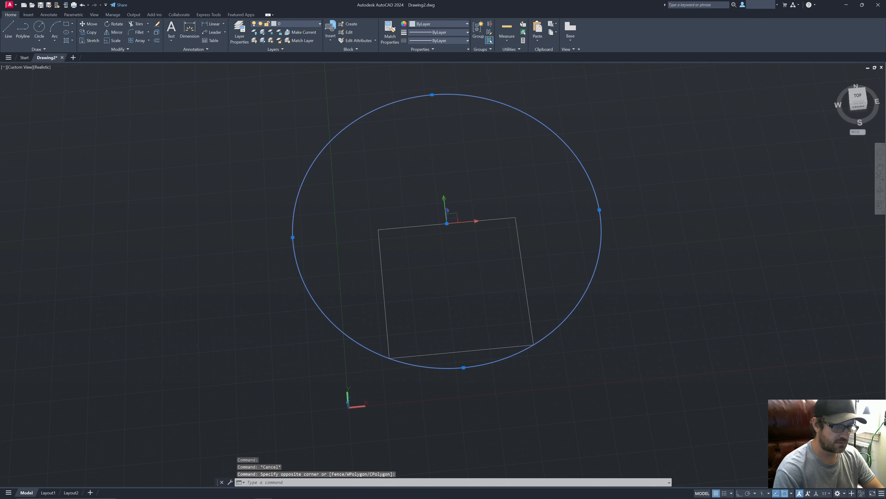
key(Delete)
- Draw a circle centred on the midpoint of the square's near edge and passing through its far-left corner
text(cir)
key(Return)
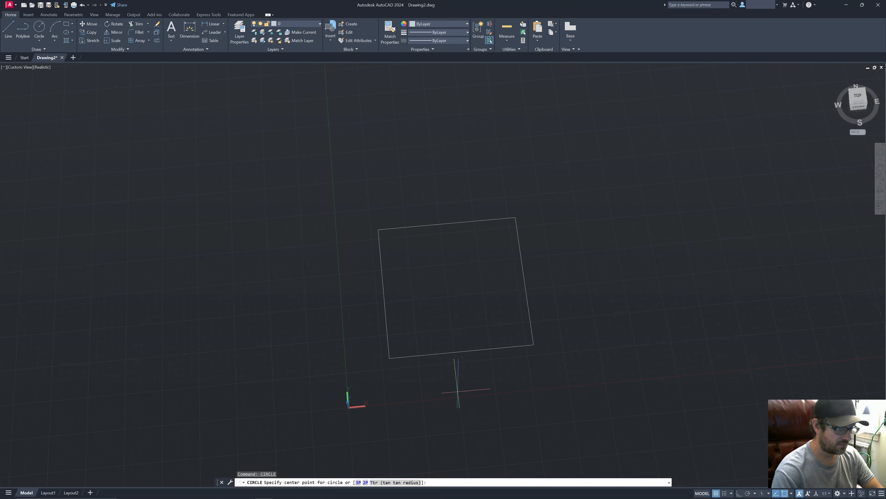
click(460, 351)
click(378, 229)
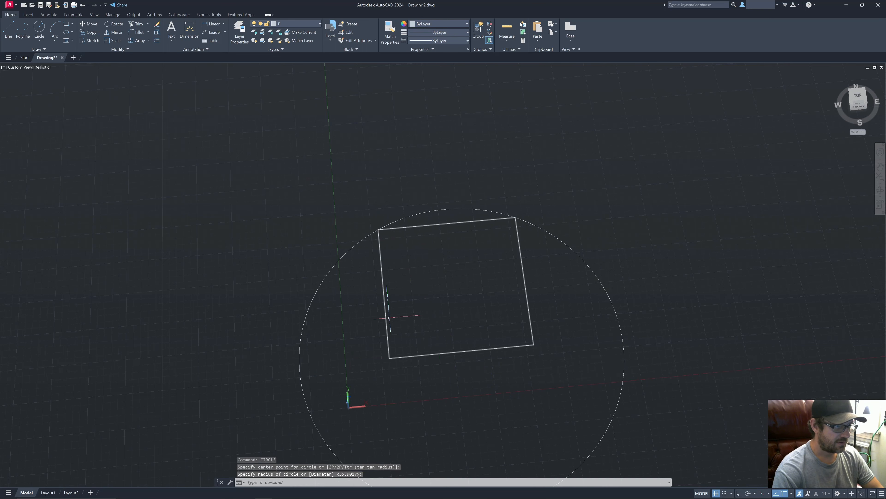
- Draw a rectangle from the square's far-right corner to the circle's left quadrant point
text(rec)
key(Return)
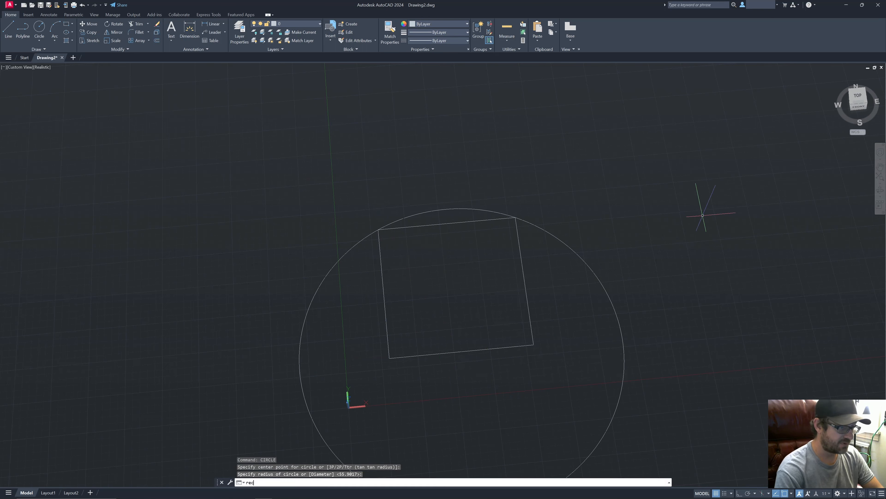
click(515, 217)
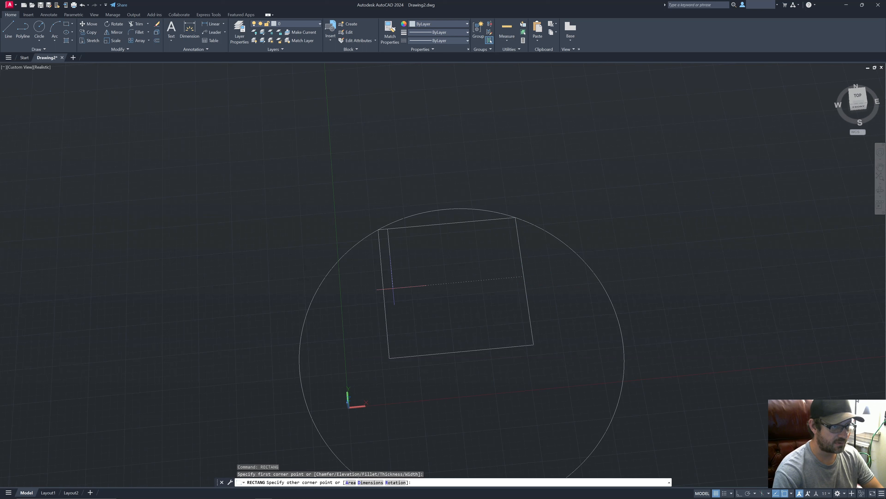
shift+right_click(314, 354)
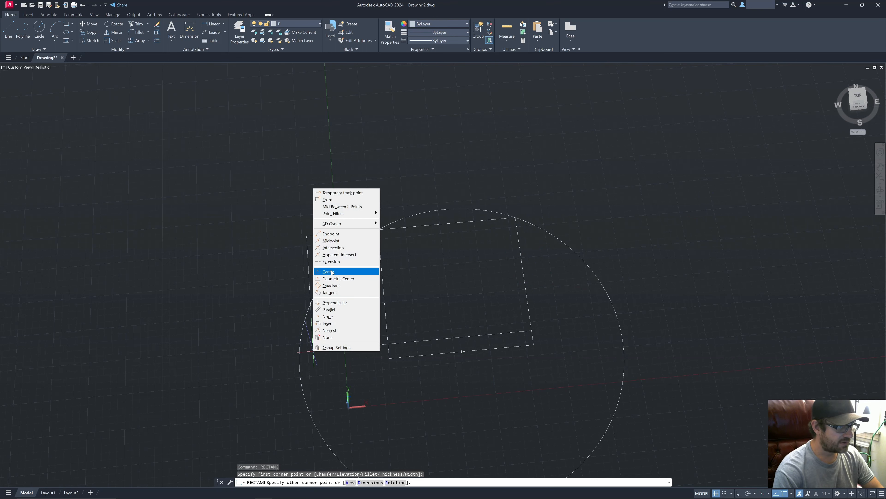
click(331, 286)
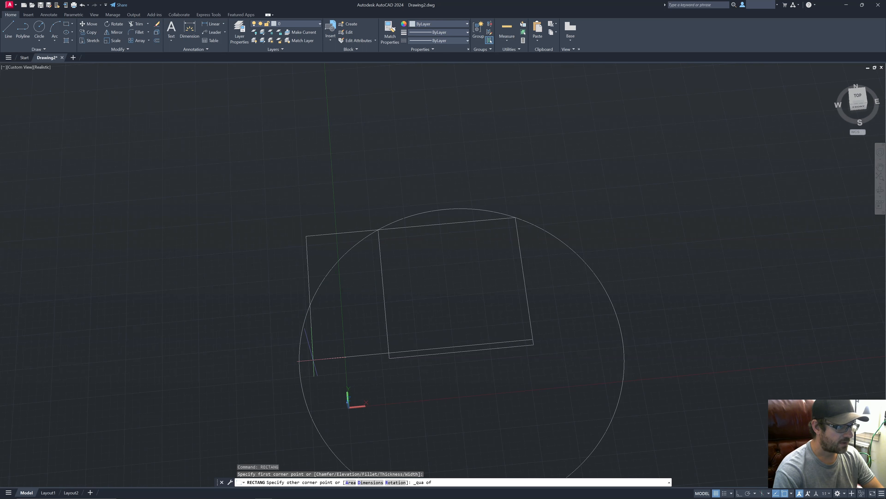
click(300, 366)
- Delete the original square and the circle, leaving only the wide rectangle
click(388, 278)
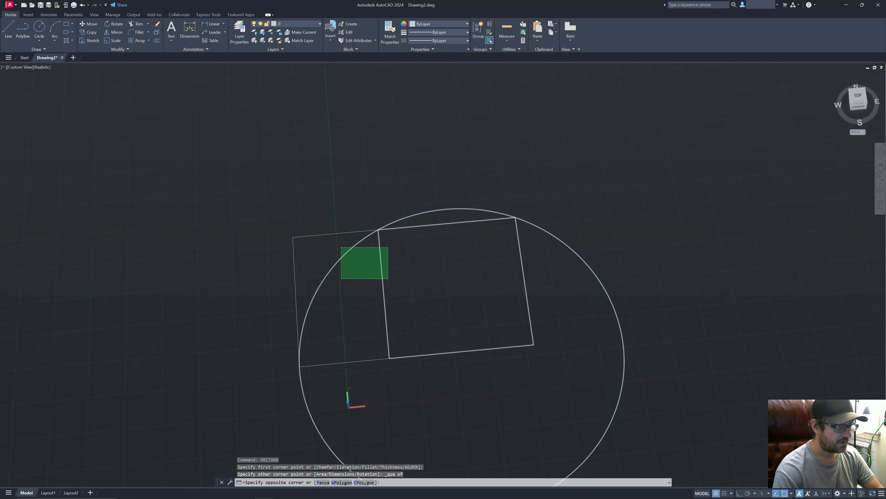
click(340, 248)
key(Delete)
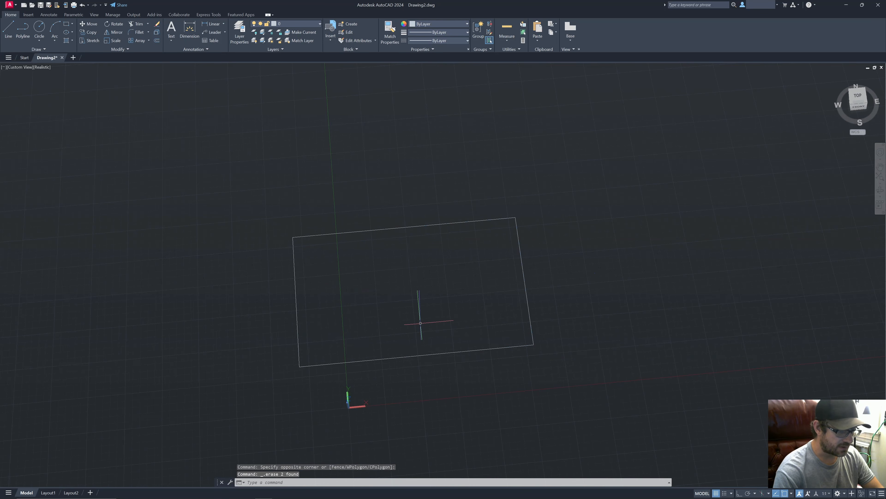
- Move the wide rectangle to the right, away from the Y axis
text(move)
key(Return)
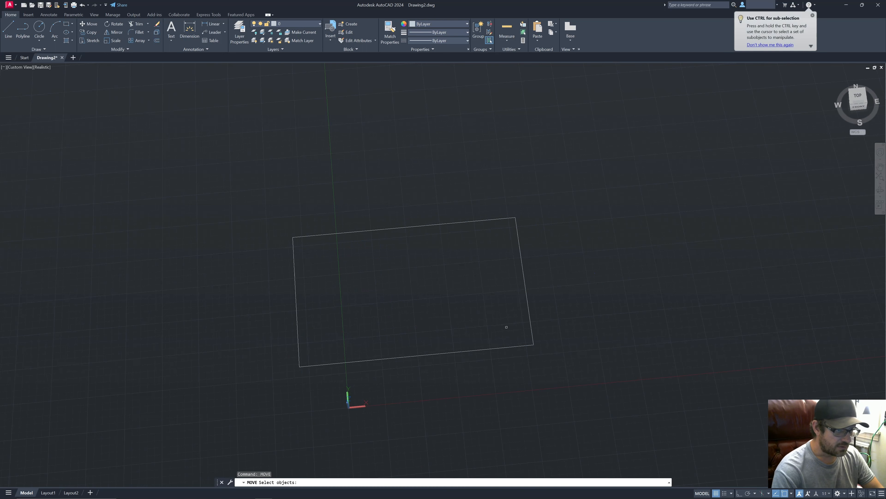
click(504, 326)
click(465, 204)
key(Return)
click(572, 288)
click(691, 292)
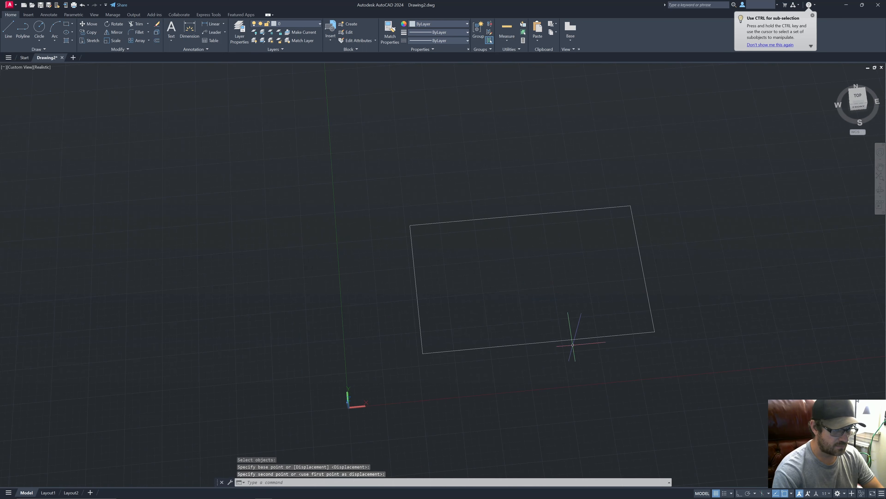
- Copy the rectangle in place twice, using its near-left corner as both base point and destination
shift+middle_drag(571, 342, 598, 288)
text(copy)
key(Return)
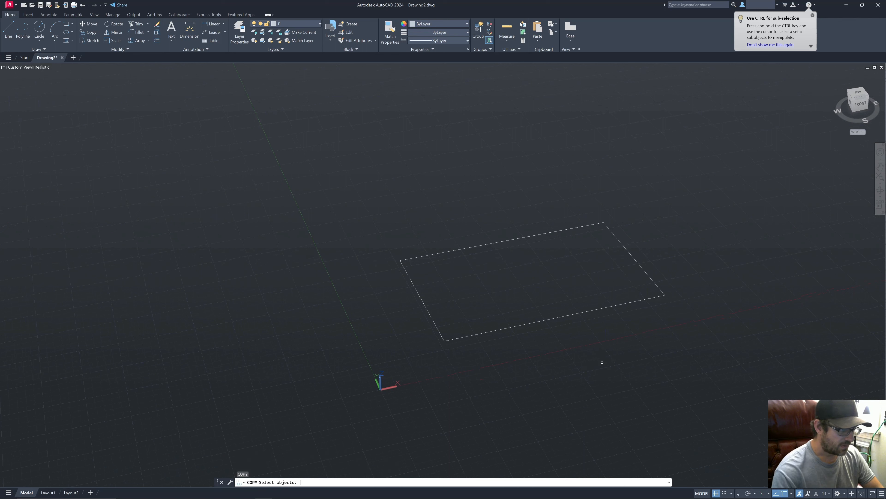
click(594, 366)
click(534, 296)
key(Return)
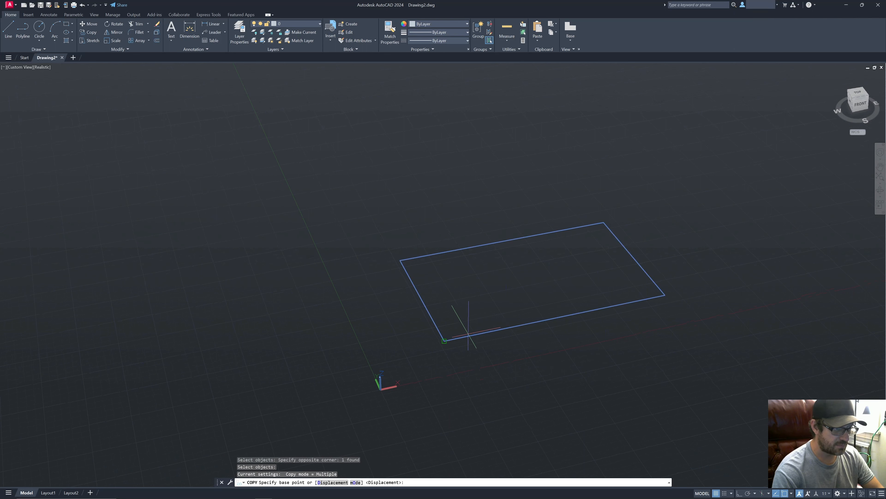
click(451, 335)
click(470, 332)
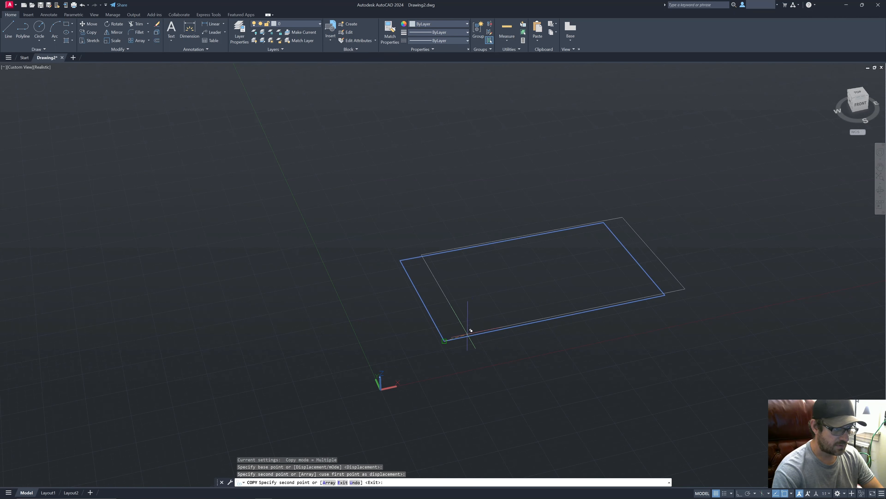
click(470, 333)
key(Escape)
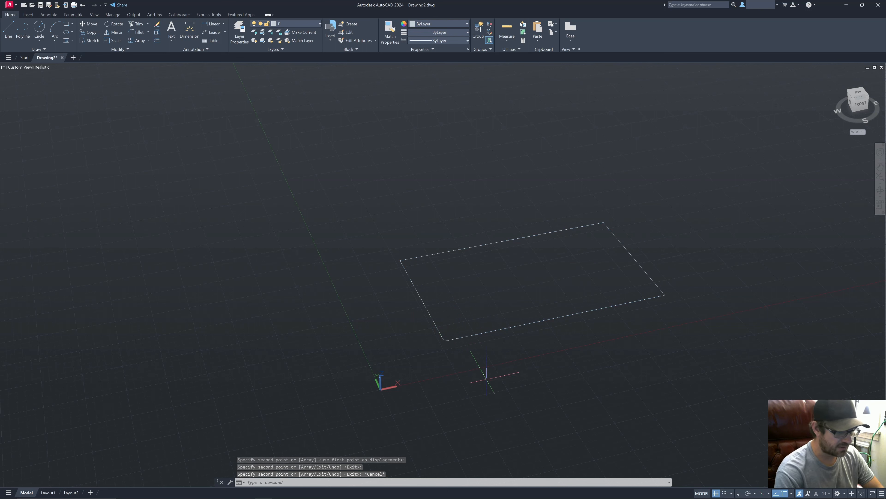
- 3D-rotate one of the overlapping rectangles 90° about the Y axis through its centre, with ortho on, so it stands upright
text(3drotate)
key(Return)
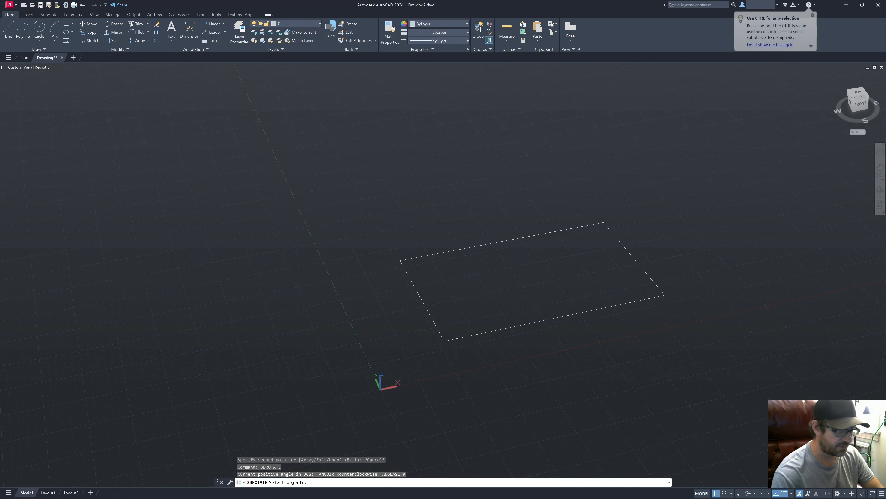
click(551, 317)
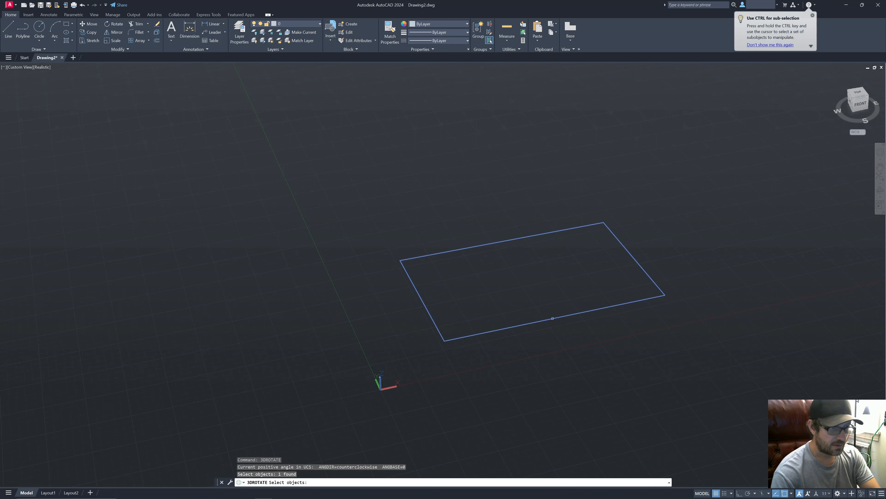
key(Return)
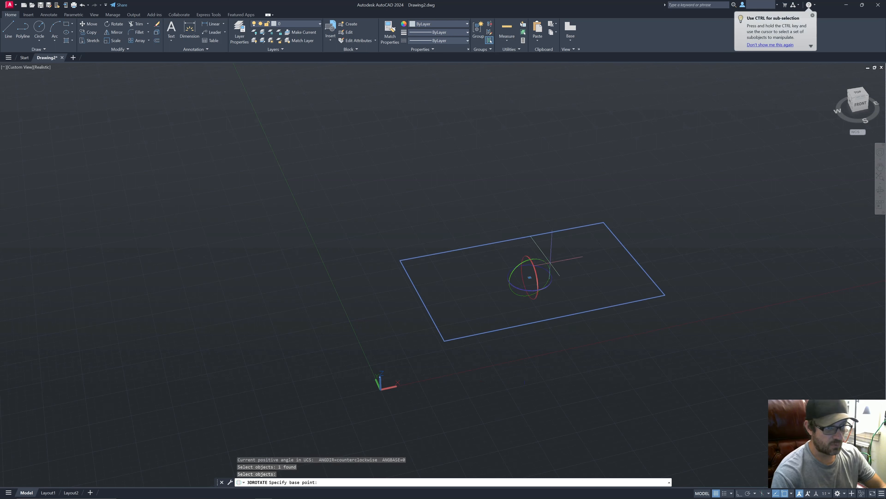
click(537, 263)
key(F8)
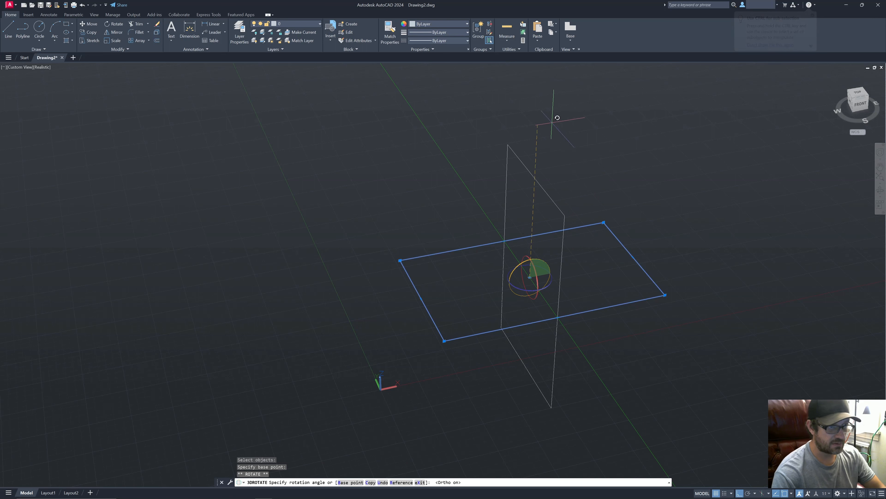
key(Escape)
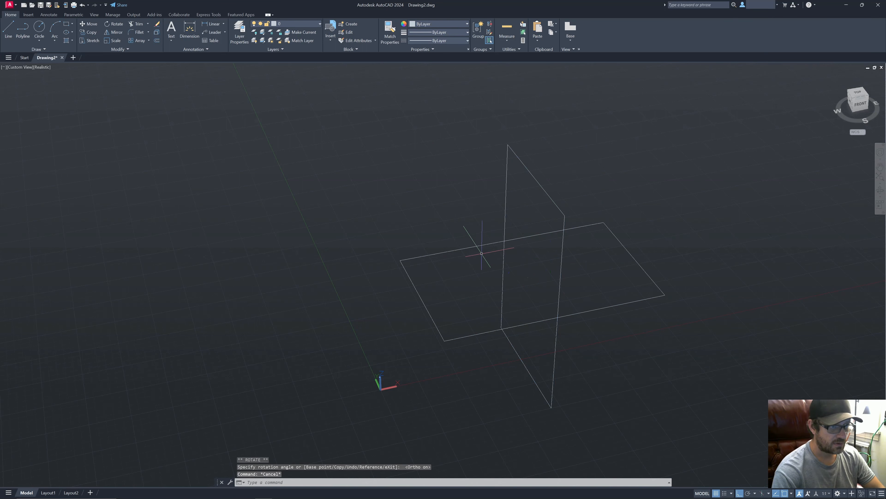
- 3D-rotate one of the remaining flat rectangles 90° about the X axis through its centre so it stands on its long edge
text(3drotate)
key(Return)
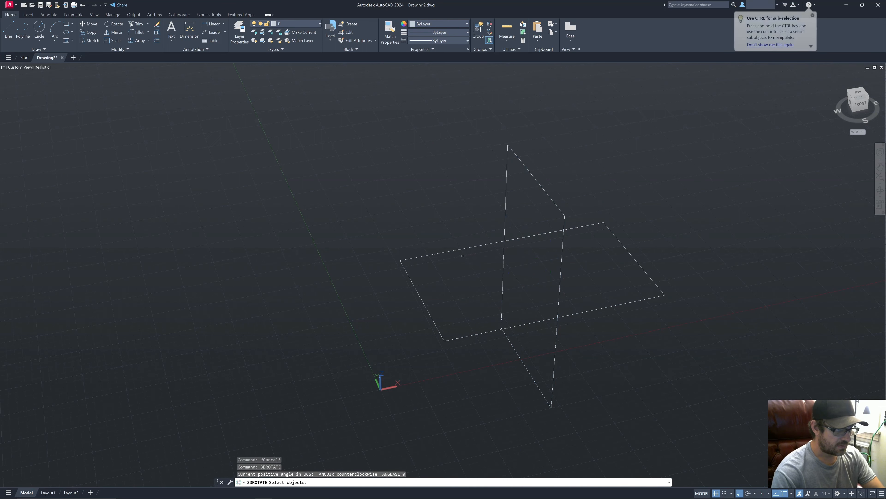
click(459, 249)
key(Return)
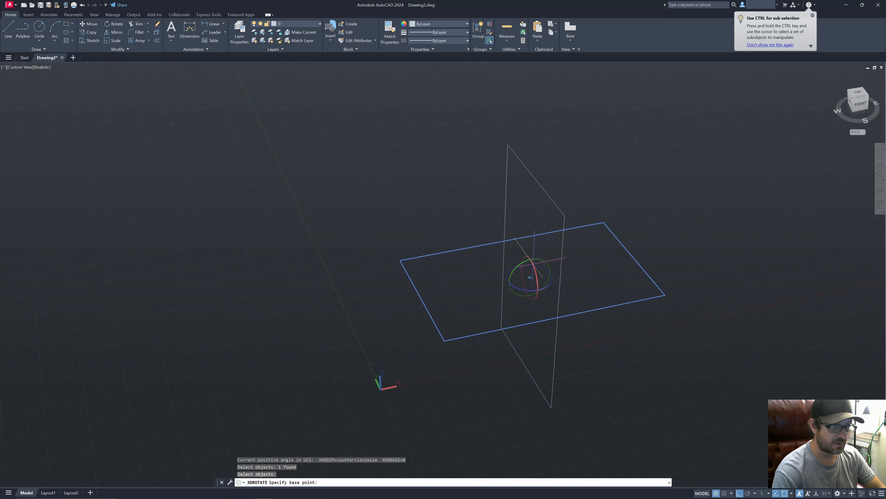
click(532, 267)
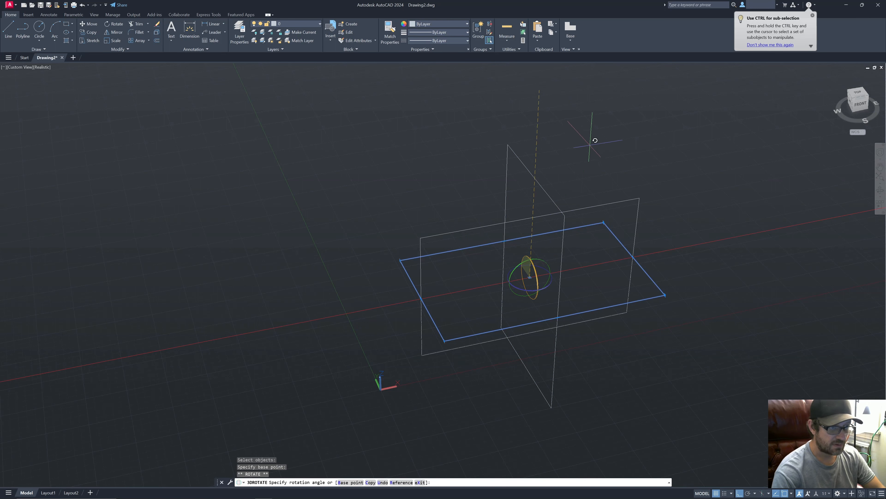
click(605, 105)
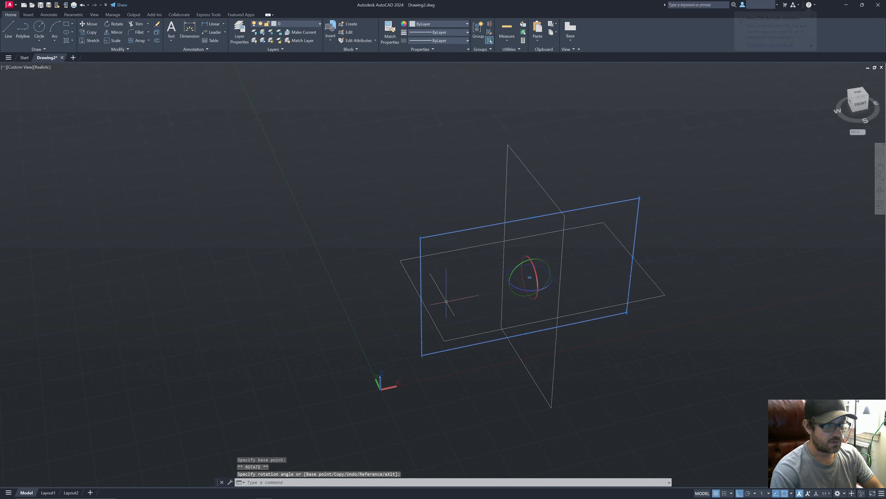
key(Escape)
- 3D-rotate the remaining flat rectangle 90° about the Z axis through its centre, keeping it horizontal
key(space)
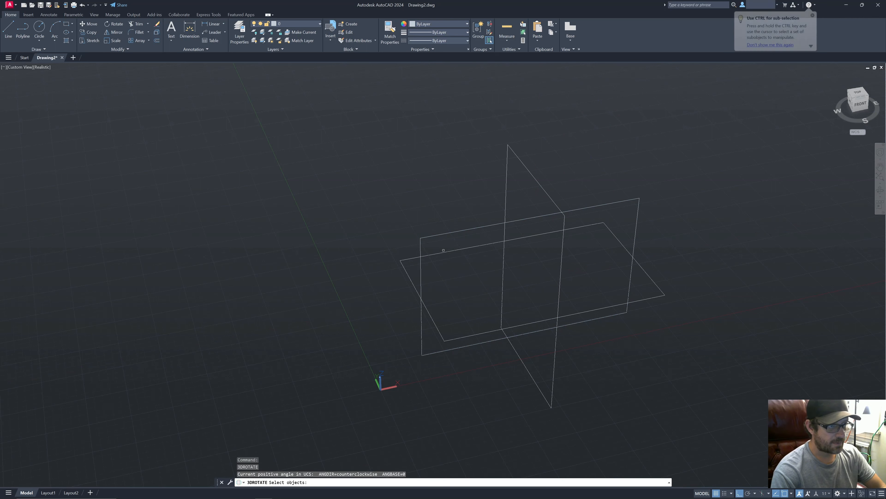
click(443, 252)
key(space)
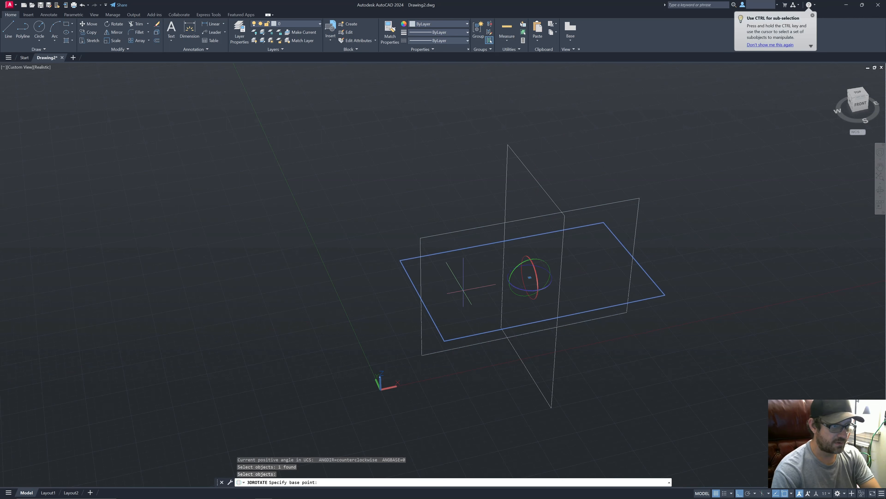
click(510, 285)
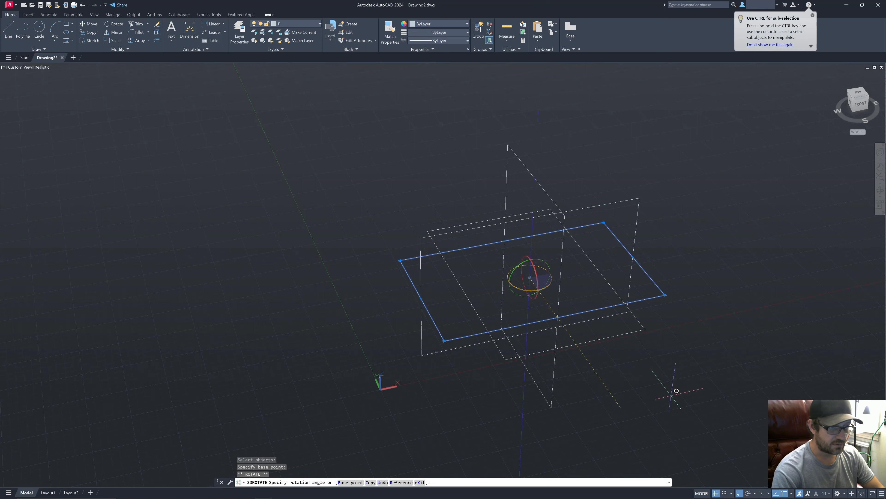
key(Escape)
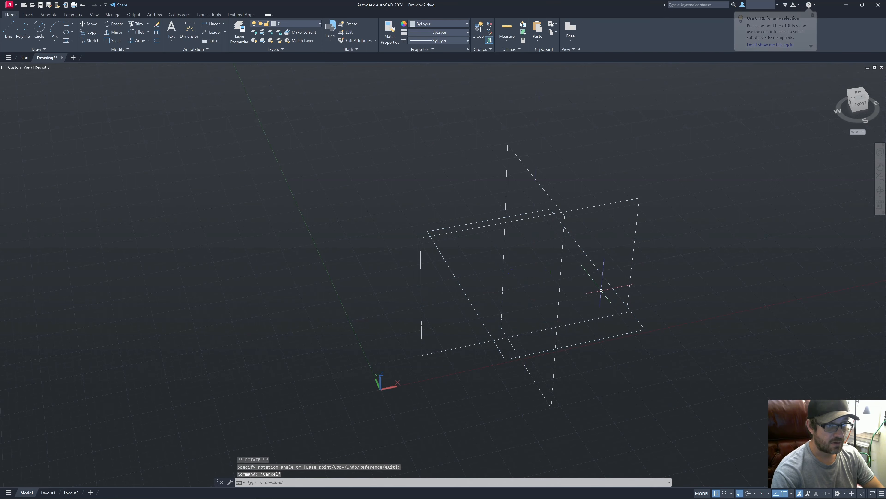
mouse_move(603, 287)
middle_down()
mouse_move(485, 324)
mouse_move(530, 351)
mouse_move(633, 318)
mouse_move(588, 272)
mouse_move(531, 302)
mouse_move(440, 301)
mouse_move(483, 321)
mouse_move(646, 327)
mouse_move(475, 326)
mouse_move(578, 403)
middle_up()
key(Return)
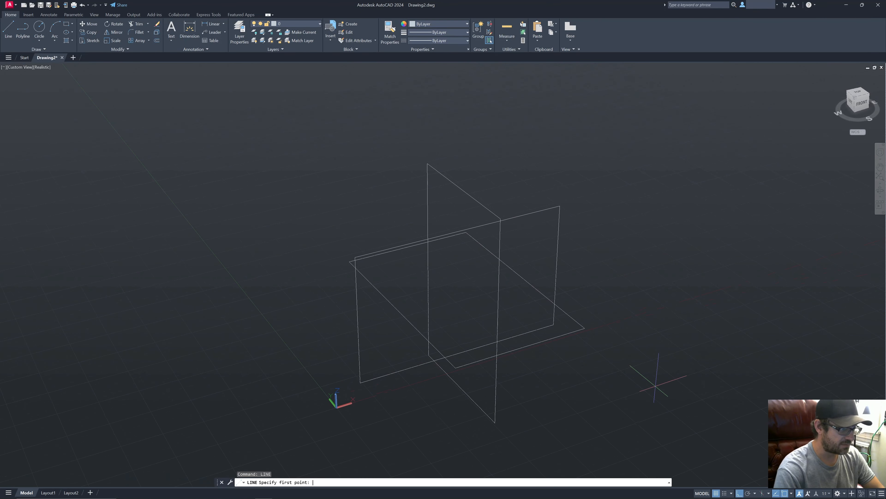
mouse_move(615, 223)
shift+middle_down()
mouse_move(597, 246)
mouse_move(513, 205)
mouse_move(540, 227)
mouse_move(633, 232)
mouse_move(614, 224)
shift+middle_up()
key(Escape)
- Draw a green triangle joining both top corners of the tall upright rectangle and the upper +X corner of the long upright rectangle
click(449, 24)
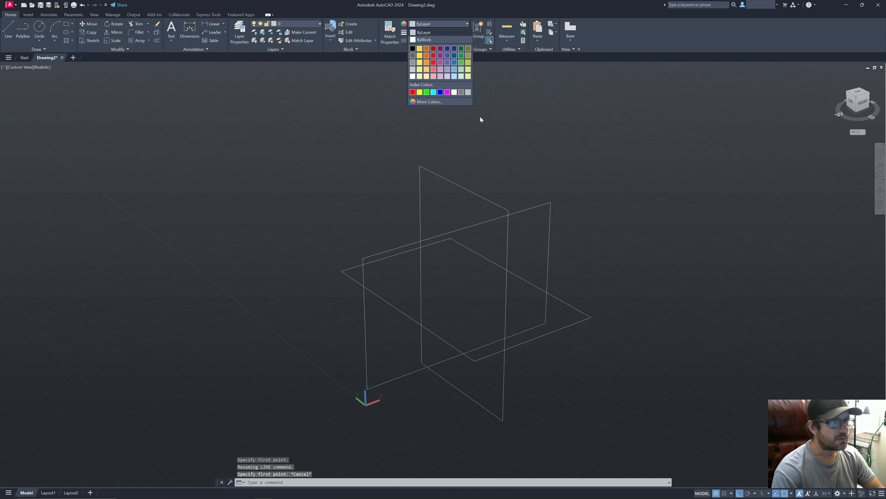
click(426, 92)
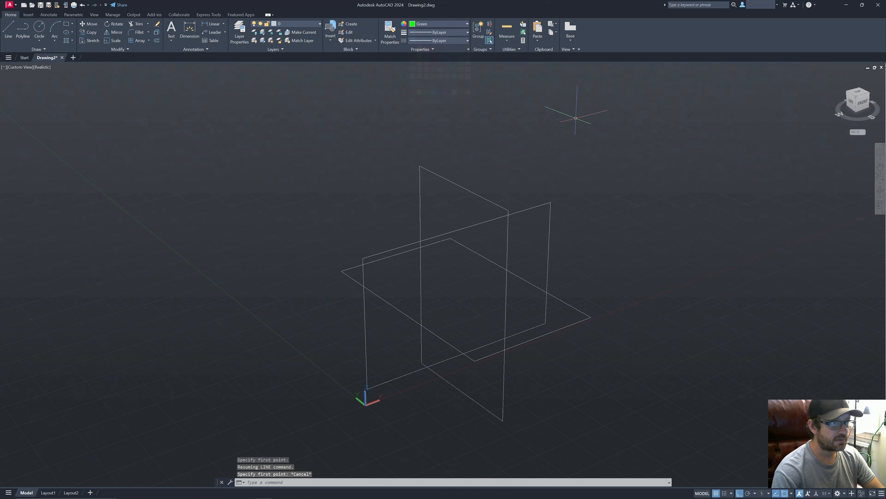
key(space)
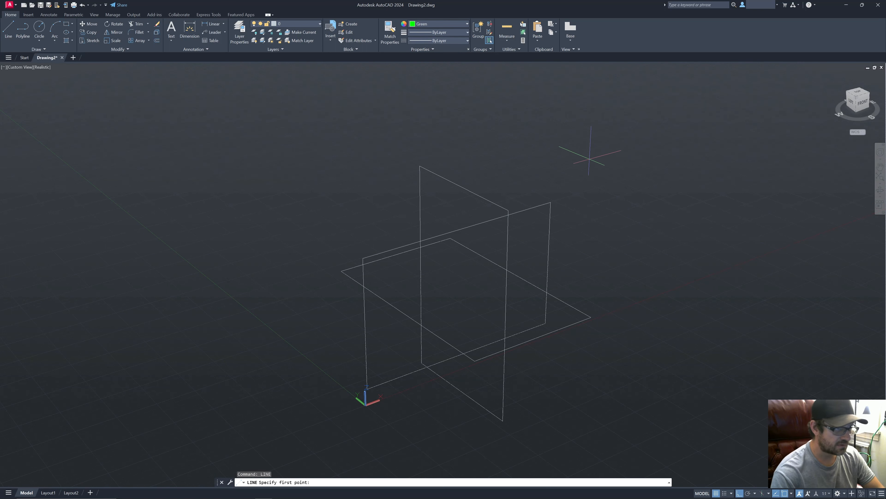
click(509, 211)
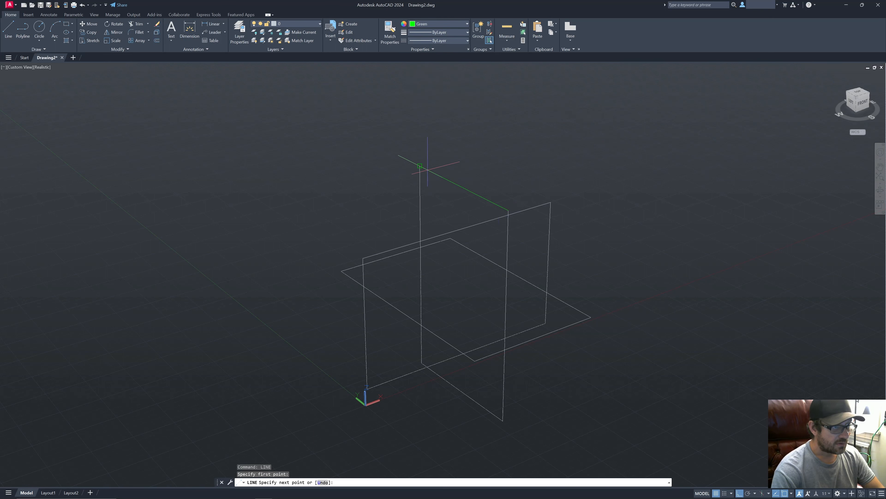
scroll(548, 178, up, 1)
shift+middle_drag(548, 179, 450, 179)
click(590, 234)
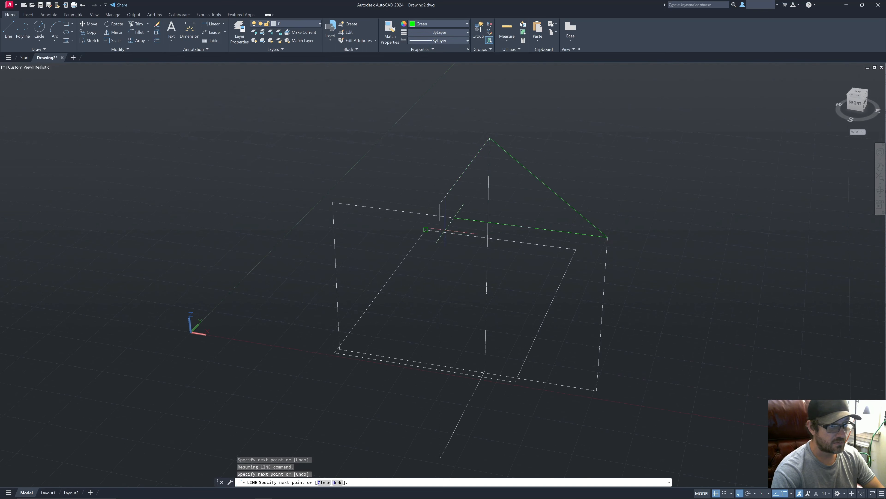
click(441, 203)
shift+middle_drag(494, 200, 456, 217)
key(Escape)
- Draw two green lines from the tall rectangle's top corners to the upper -X corner of the long upright rectangle
right_click(314, 105)
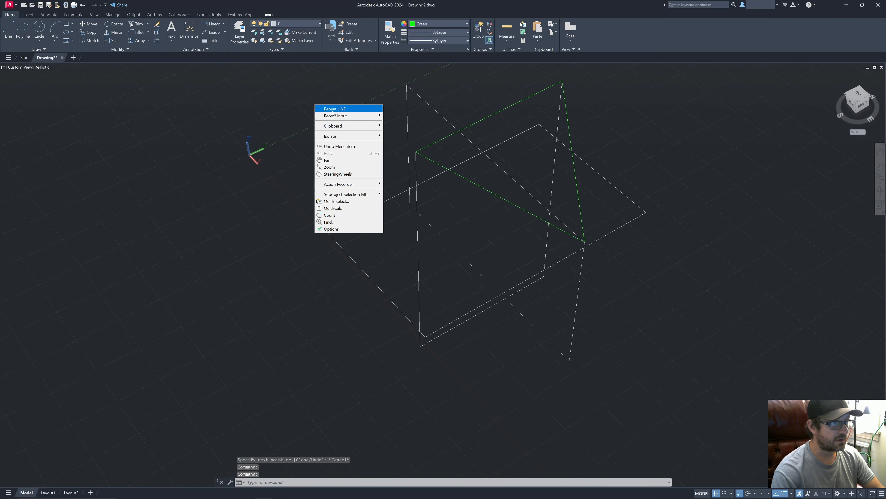
click(329, 109)
shift+middle_drag(420, 177, 560, 164)
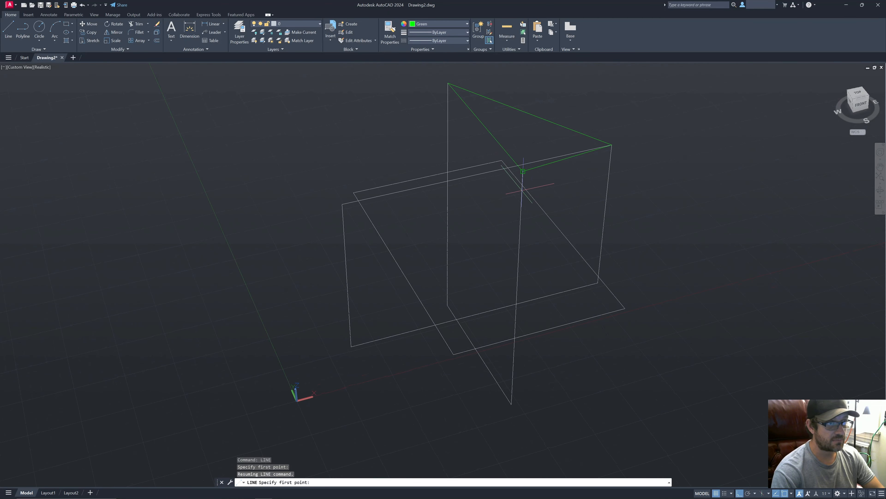
click(520, 187)
click(342, 203)
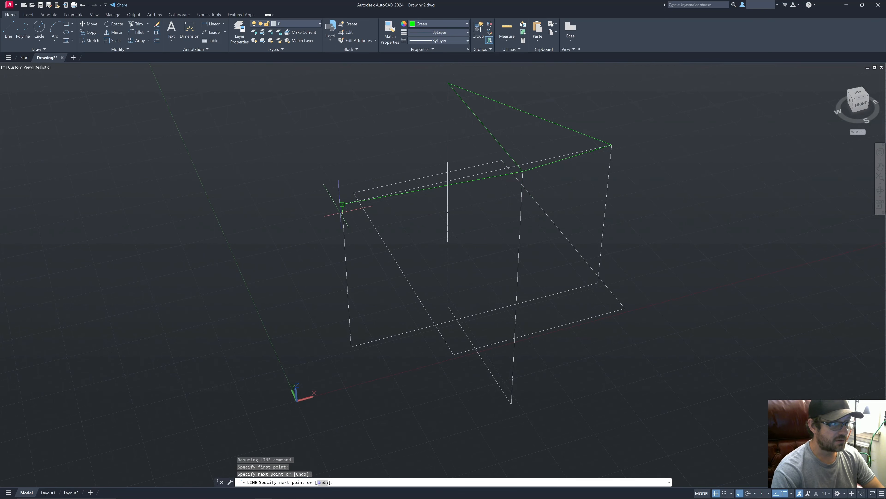
click(448, 83)
key(Escape)
shift+middle_drag(451, 162, 367, 105)
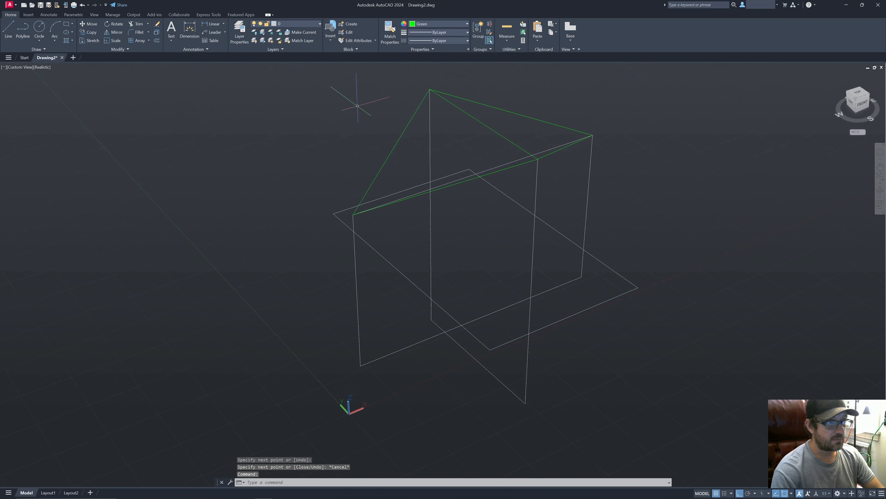
right_click(362, 115)
click(389, 119)
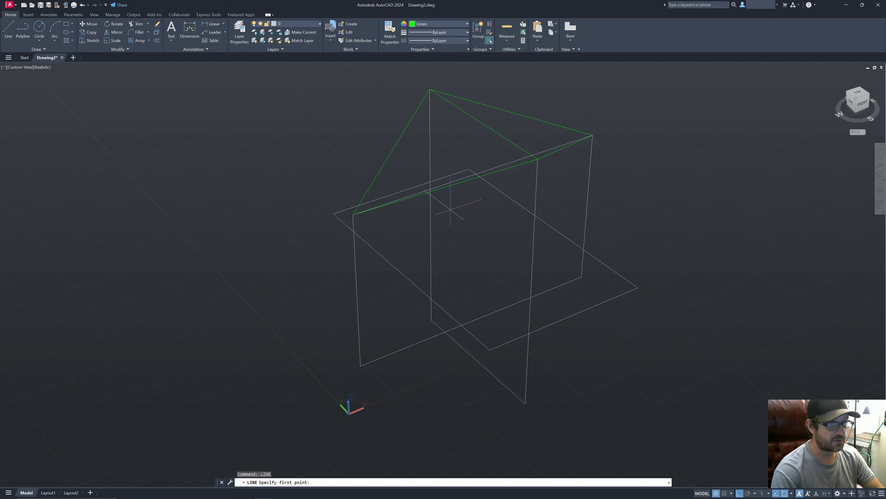
key(Escape)
- Delete the two green lines that meet at the long upright rectangle's upper -X corner
click(388, 154)
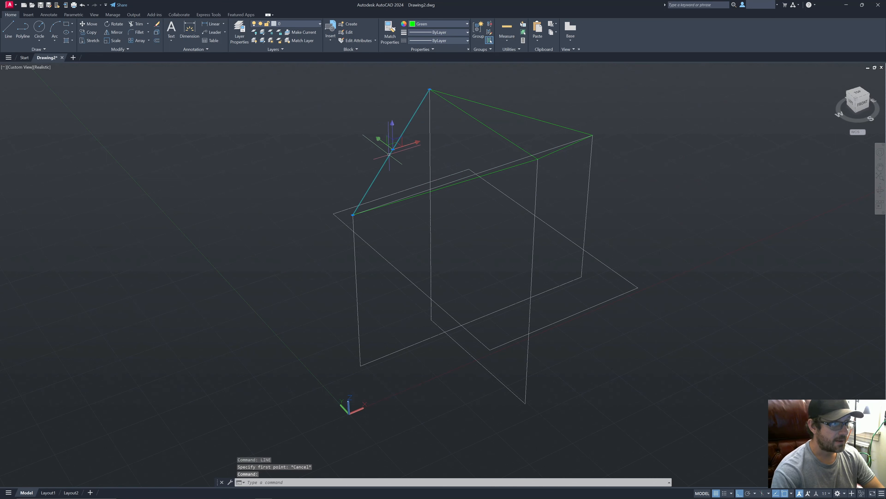
click(378, 205)
key(Delete)
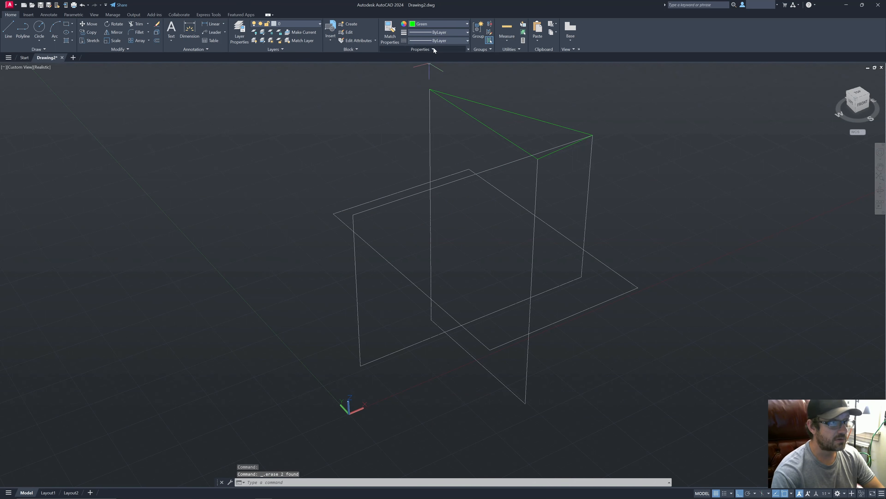
- Draw a red diagonal across the horizontal rectangle between opposite corners
click(453, 23)
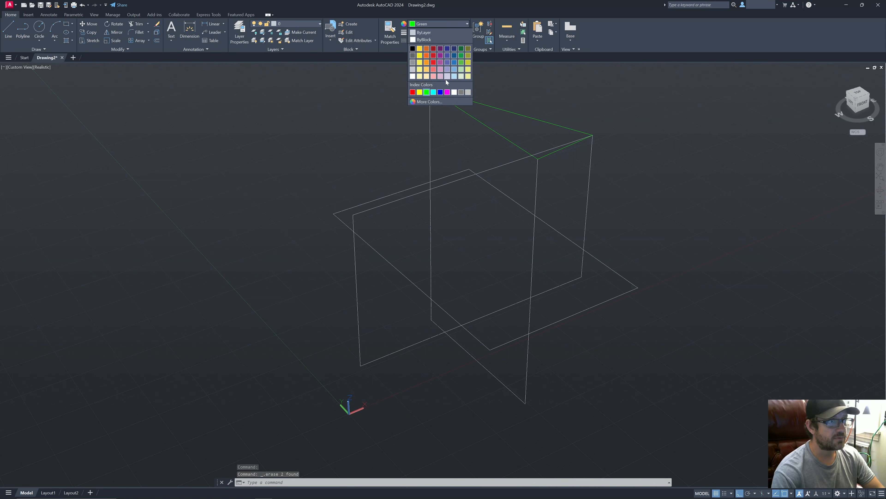
click(412, 92)
text(l)
key(Return)
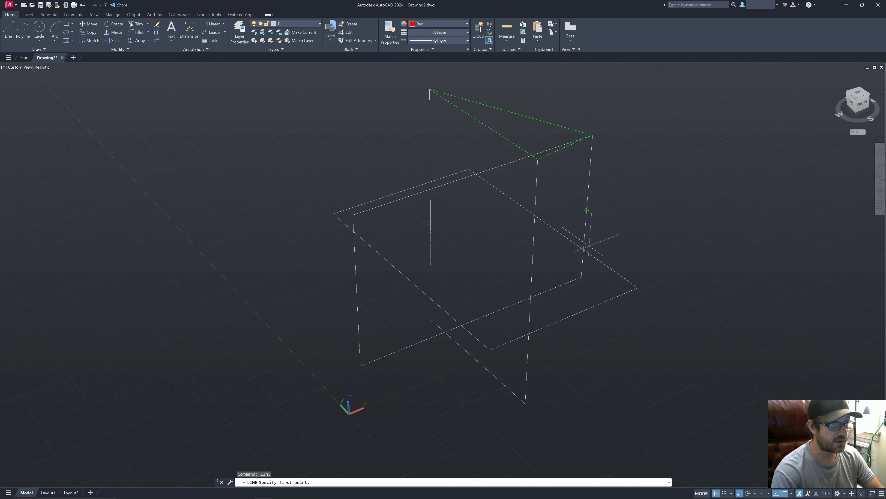
click(638, 287)
click(334, 214)
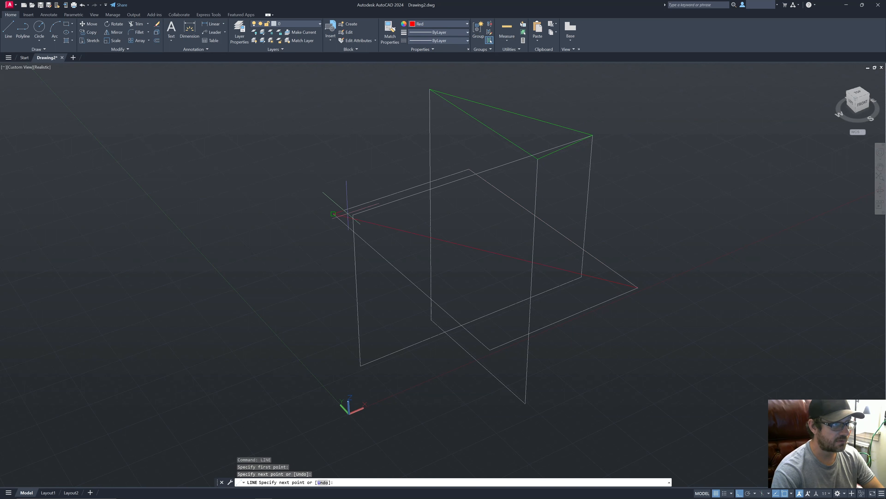
key(Escape)
- Draw two connected red lines from the green triangle's far corner to the red diagonal's midpoint and on to the near corner
shift+middle_drag(571, 211, 683, 235)
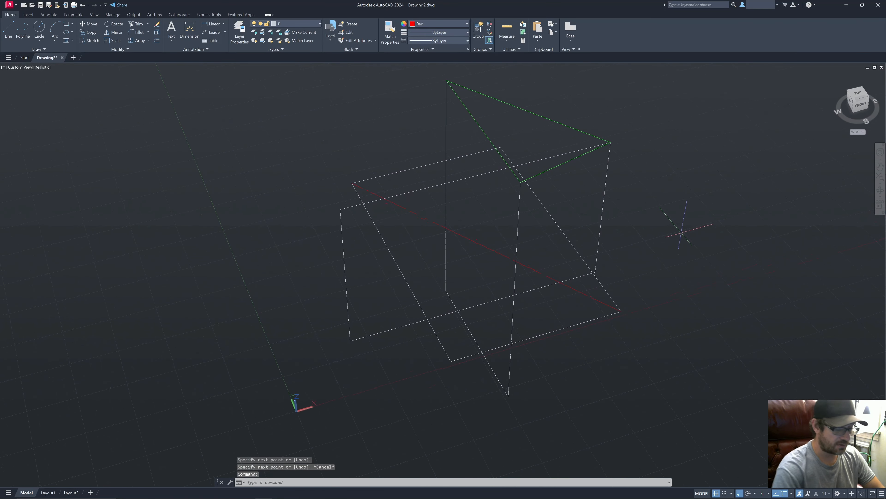
text(li)
key(Return)
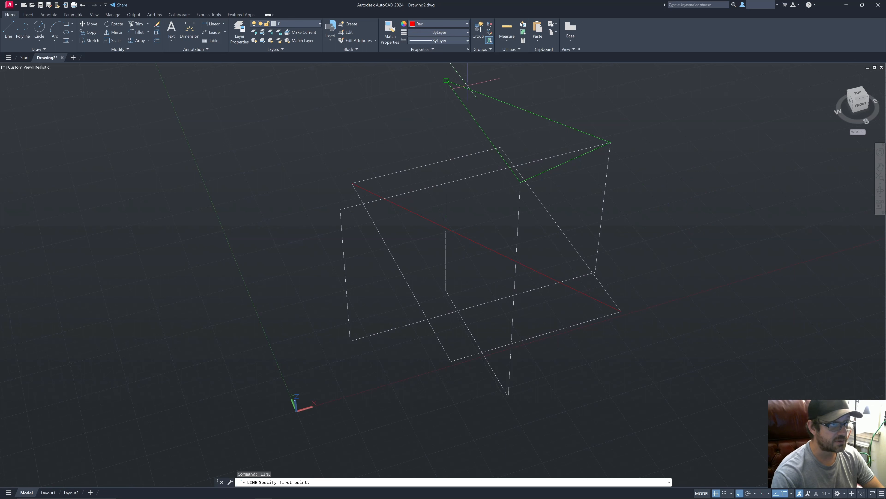
click(449, 81)
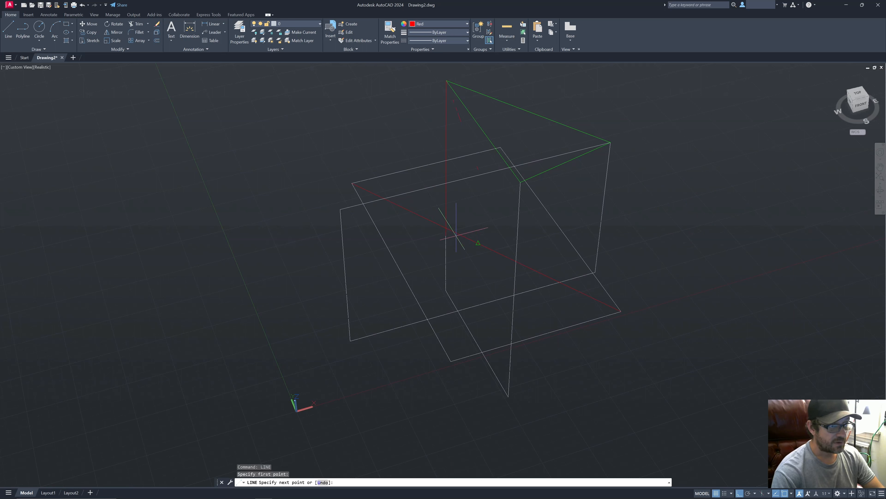
click(456, 235)
click(520, 182)
key(Escape)
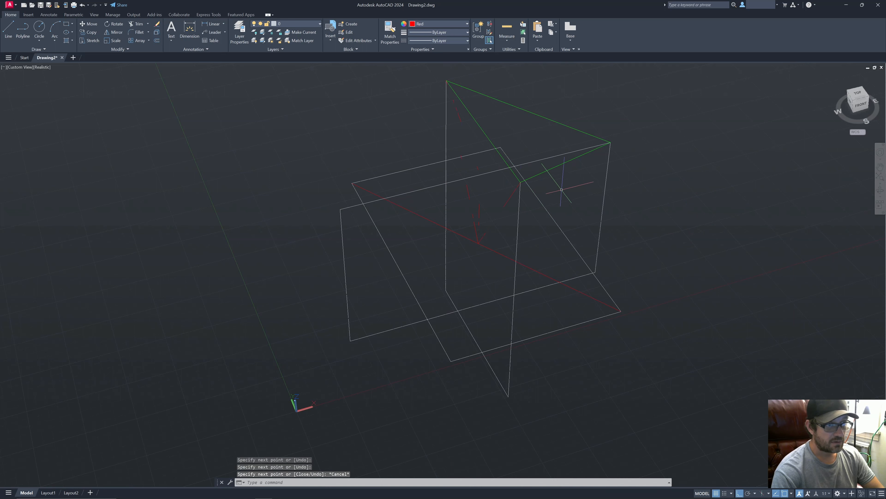
- Draw a red line from the green triangle's remaining +X corner to the midpoint of the red diagonal
key(Return)
click(589, 137)
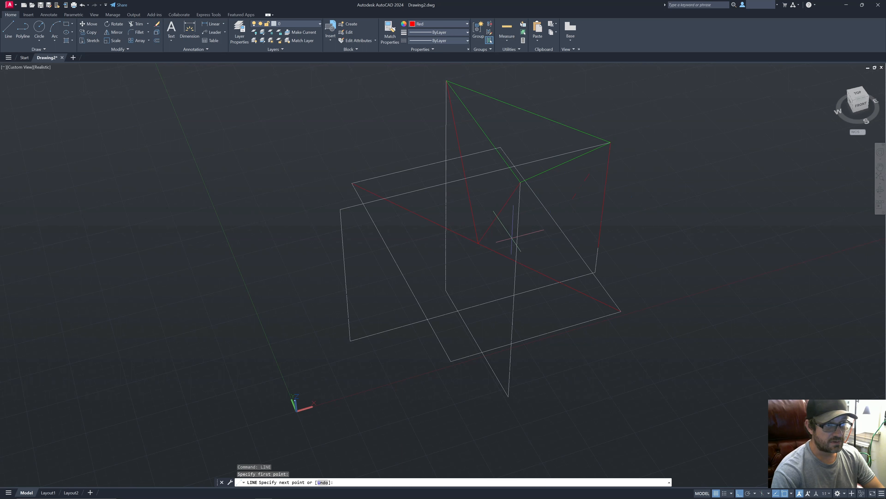
click(482, 236)
key(Escape)
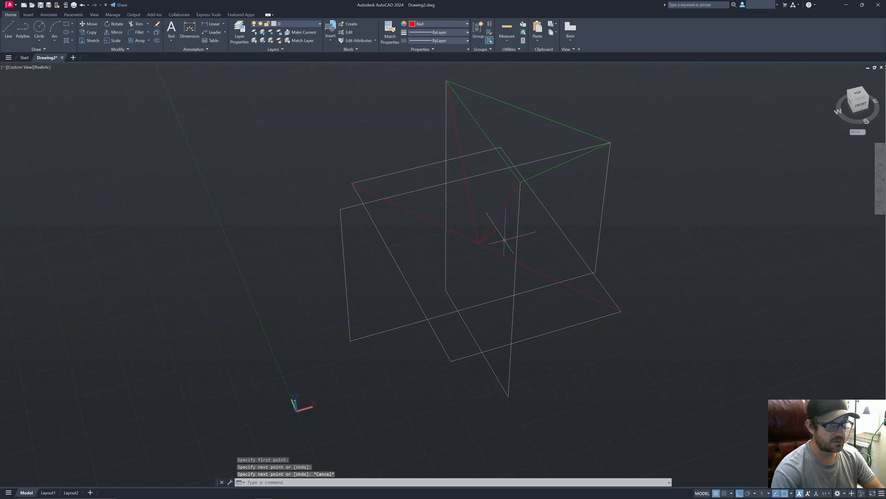
- Delete the three construction rectangles and the red diagonal, leaving only the pyramid lines
shift+middle_drag(502, 237, 501, 201)
click(488, 167)
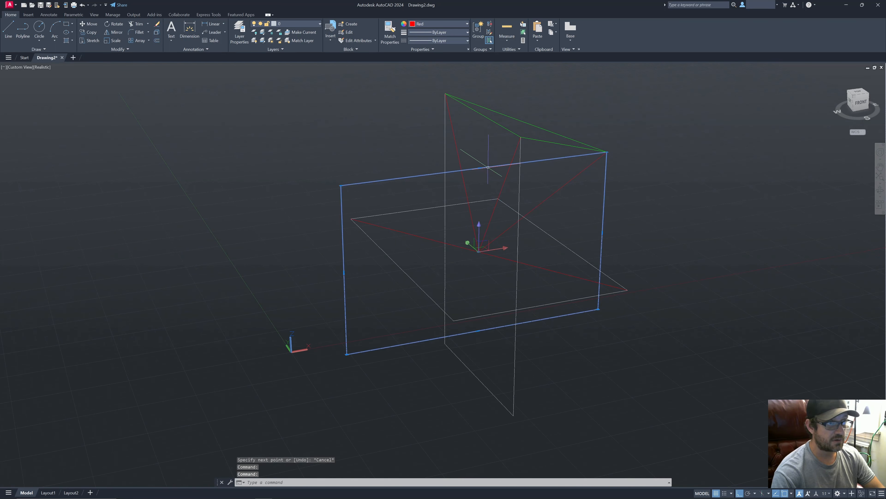
click(450, 160)
click(435, 148)
key(Delete)
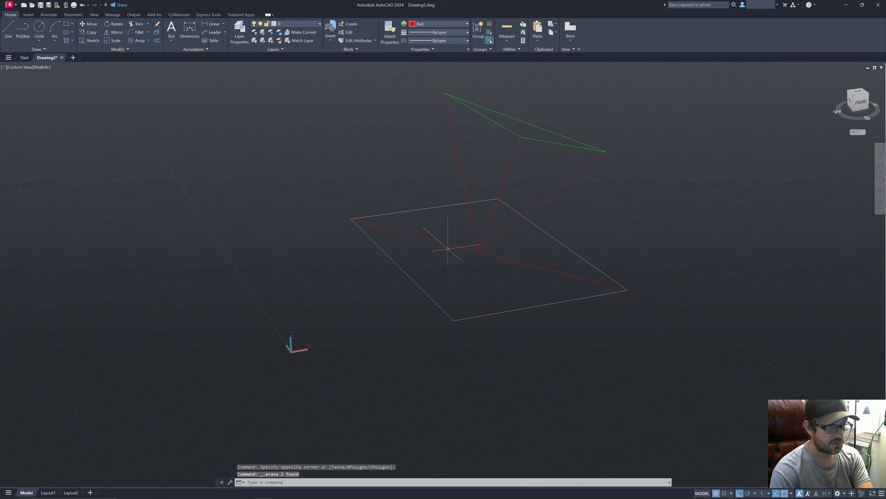
click(439, 226)
click(419, 276)
key(Delete)
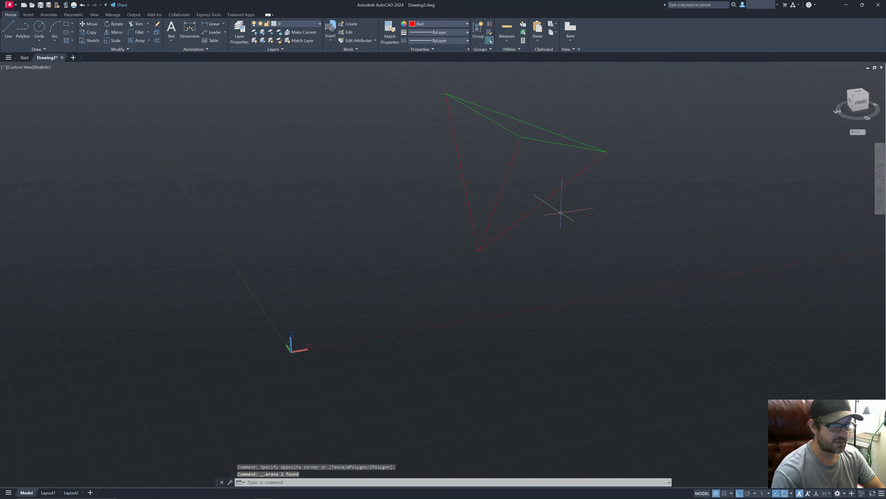
- Mirror the whole pyramid in 3D across the face through its red apex, near green corner and +X green corner, keeping the original
shift+middle_drag(561, 212, 551, 254)
text(dmirror)
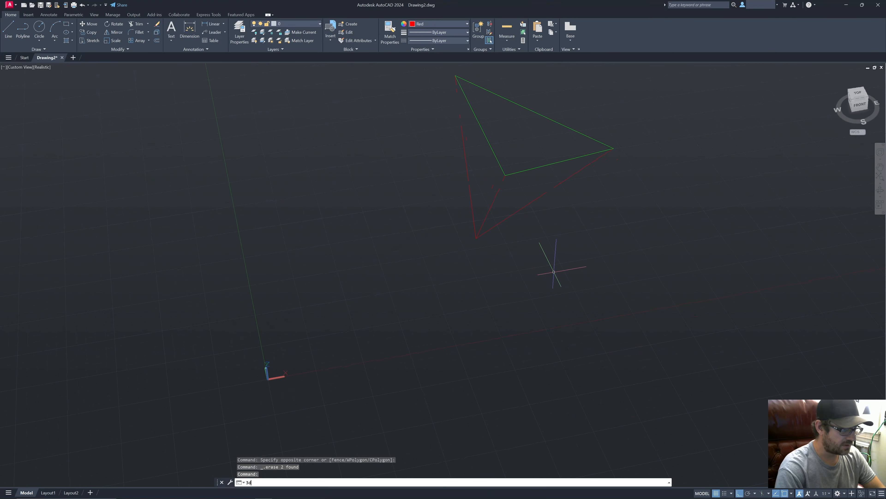
key(Return)
click(588, 262)
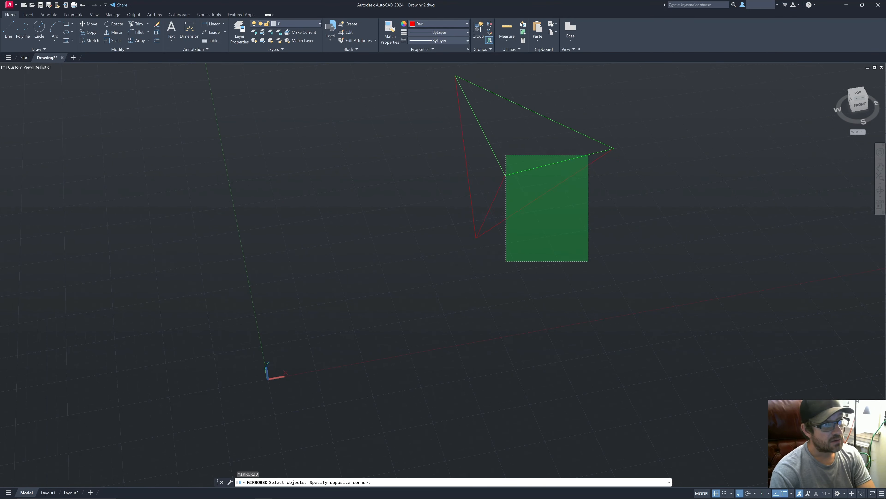
click(448, 92)
key(Return)
key(Return)
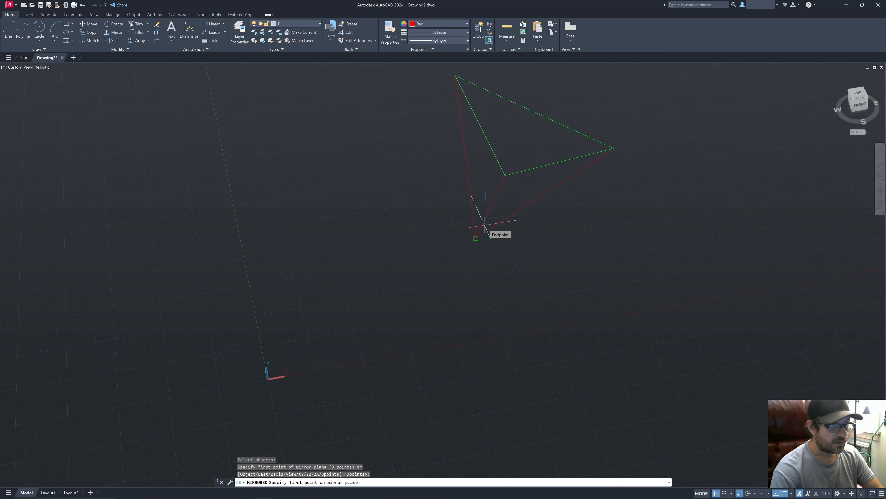
click(484, 223)
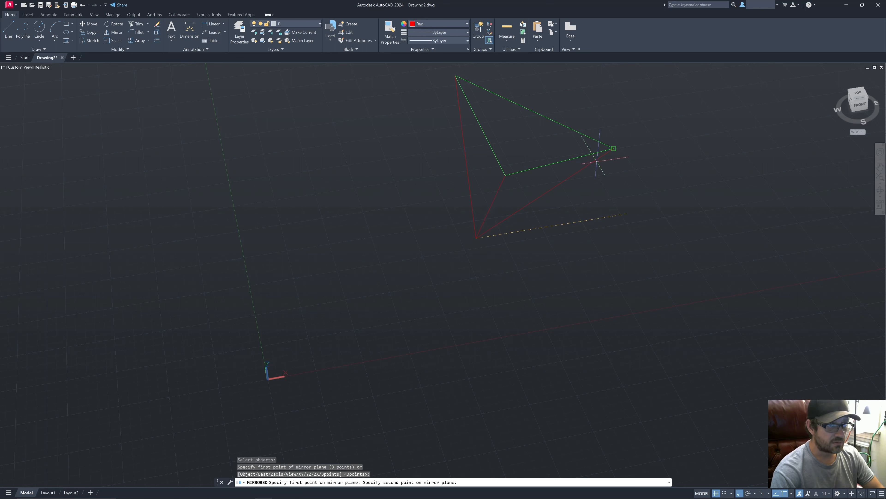
click(506, 175)
key(Return)
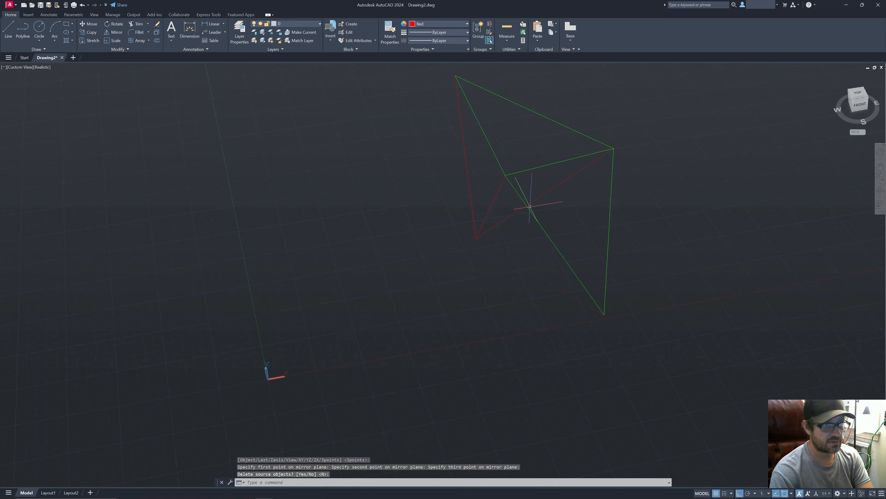
key(Return)
click(555, 268)
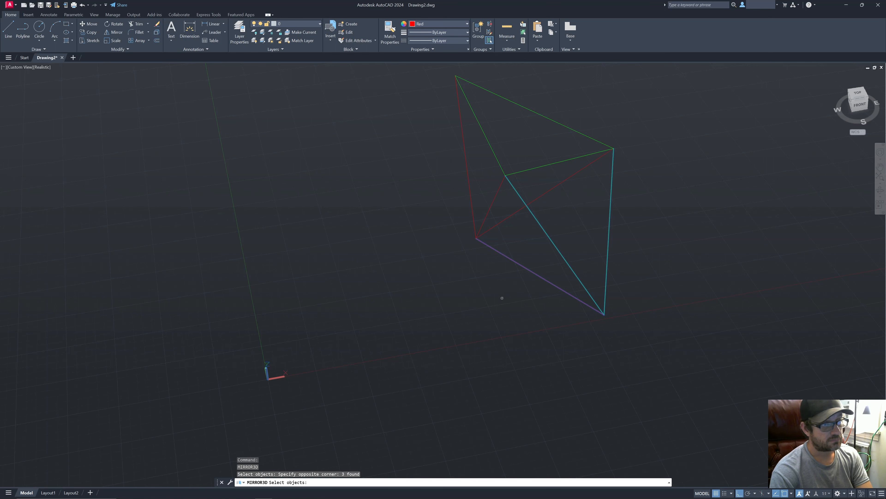
key(Return)
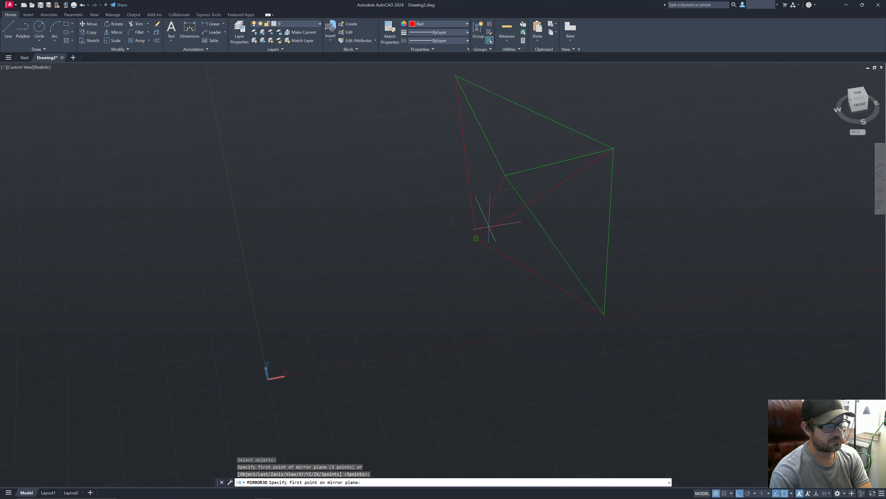
scroll(475, 224, up, 3)
scroll(487, 229, down, 2)
key(Escape)
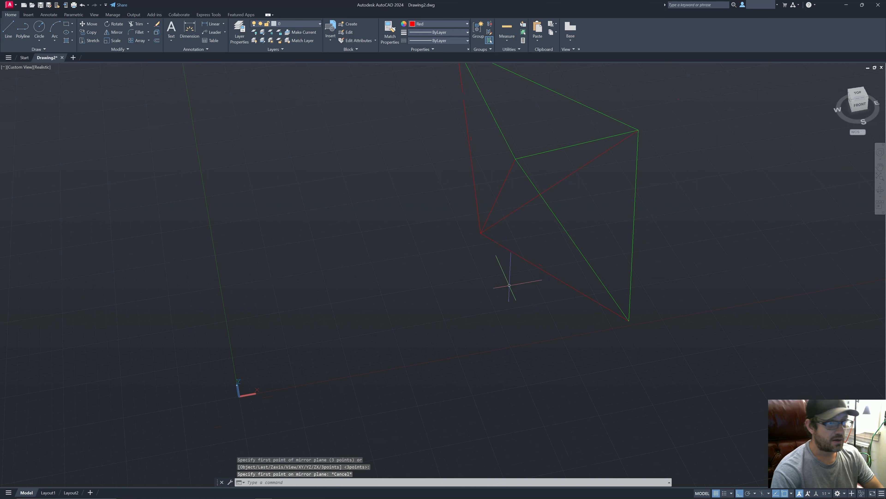
- Mirror the second pyramid in 3D across the plane through the red apex, its lowest corner and the near shared corner, keeping the source lines
scroll(511, 283, down, 2)
key(Return)
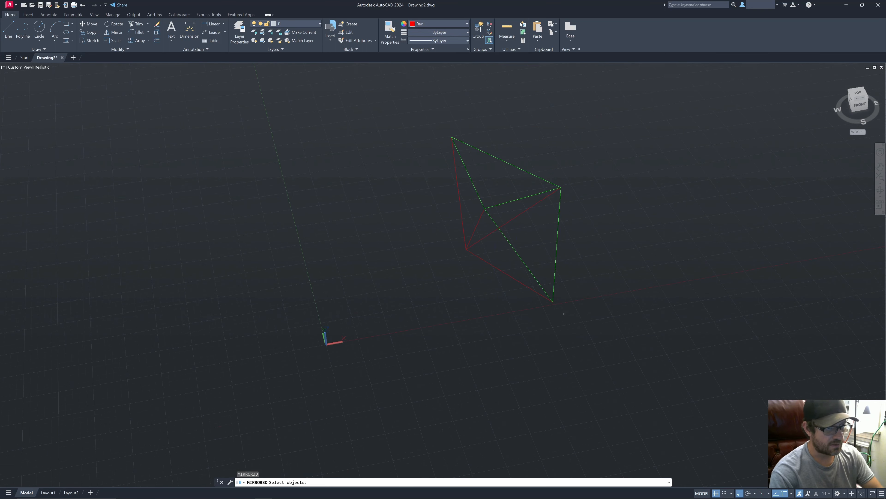
click(574, 329)
click(534, 273)
click(517, 216)
click(508, 215)
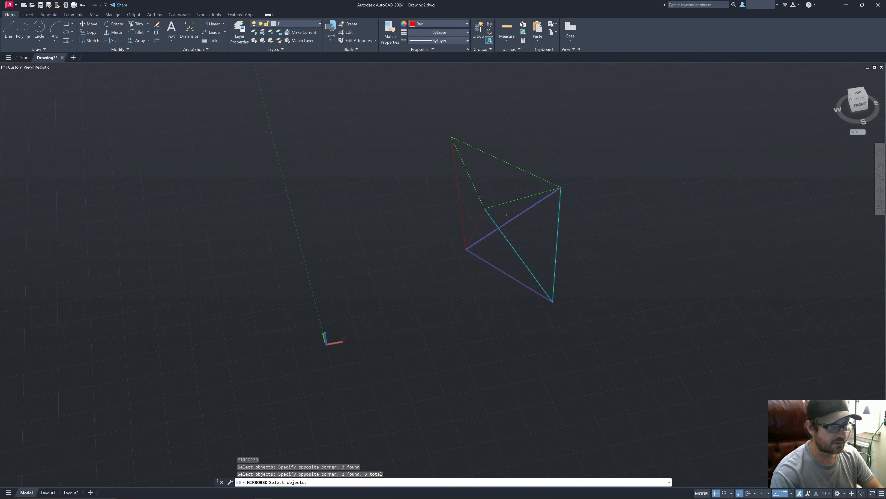
click(504, 201)
click(478, 218)
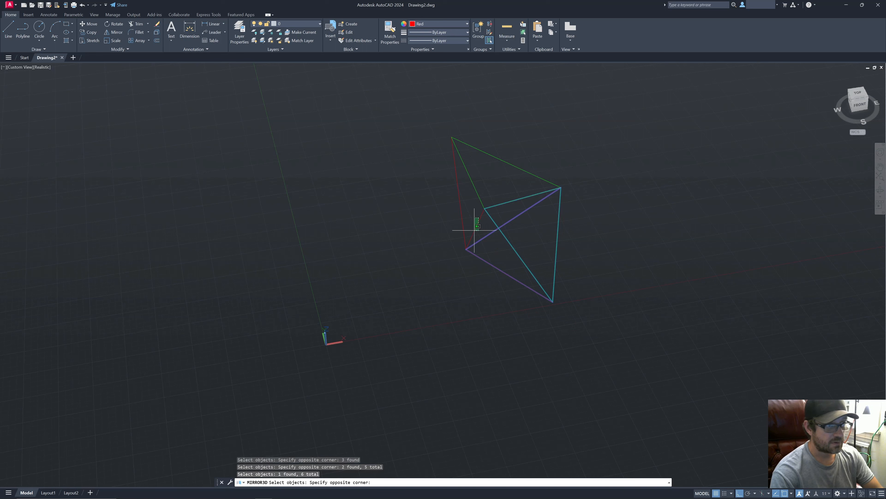
click(475, 231)
key(Return)
click(466, 249)
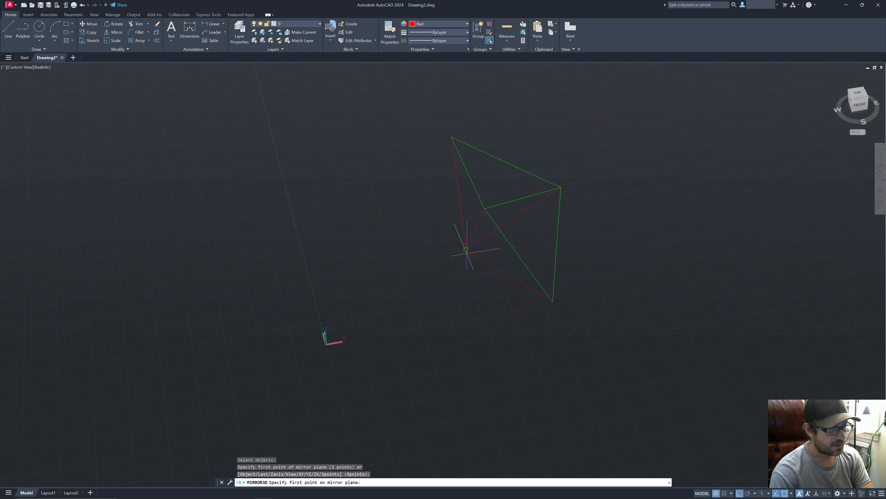
click(553, 301)
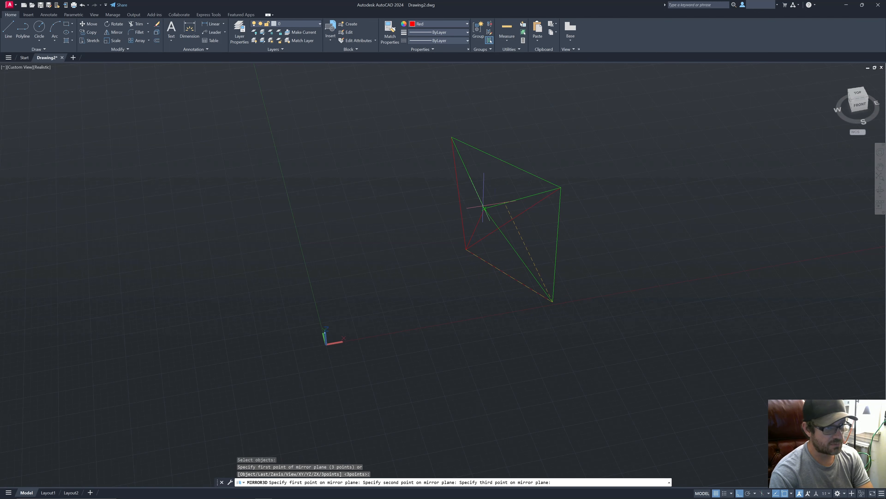
scroll(489, 207, up, 2)
click(516, 194)
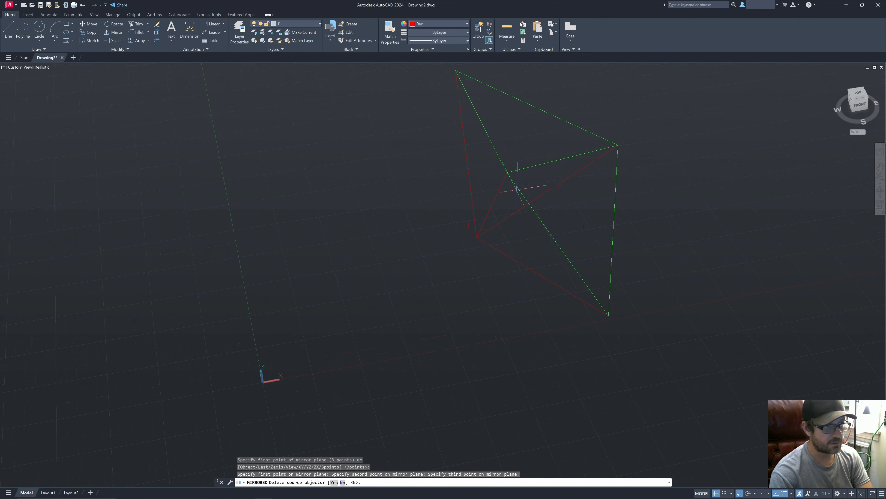
key(Return)
- Mirror the third pyramid in 3D across the face through the red apex and its two lower green corners, keeping the source lines
key(Return)
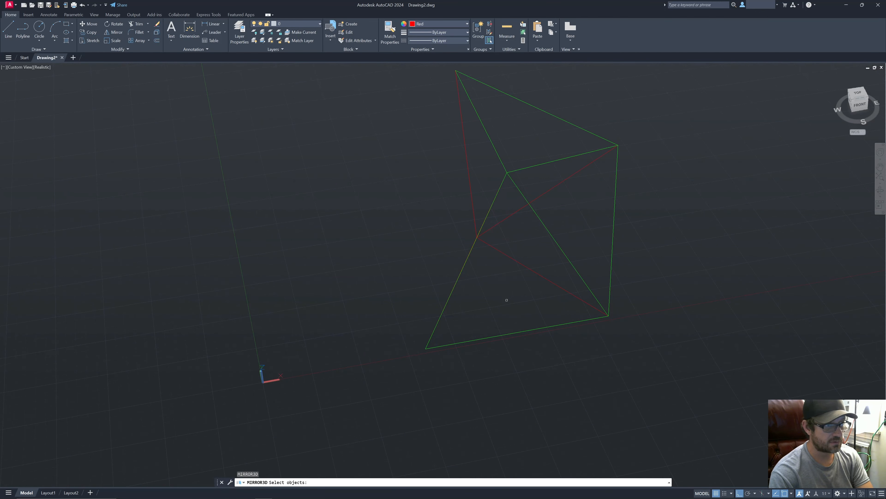
shift+middle_drag(506, 301, 544, 298)
click(548, 259)
click(527, 292)
click(546, 375)
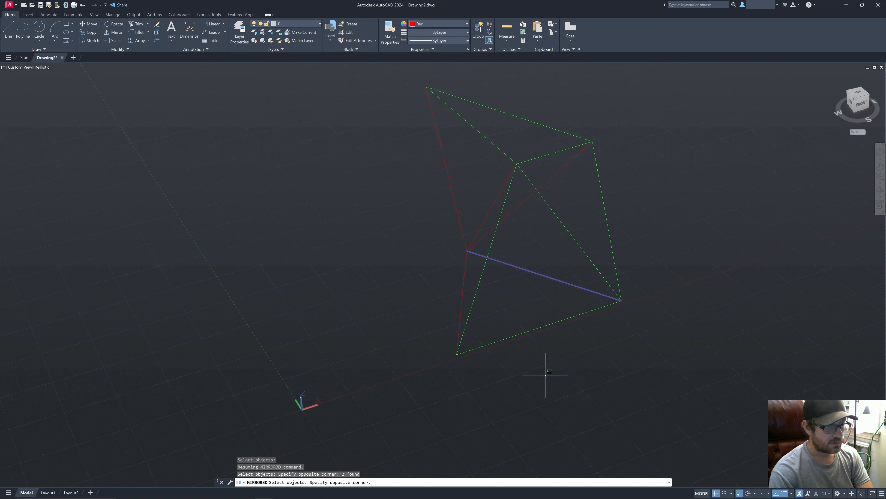
click(508, 302)
click(444, 292)
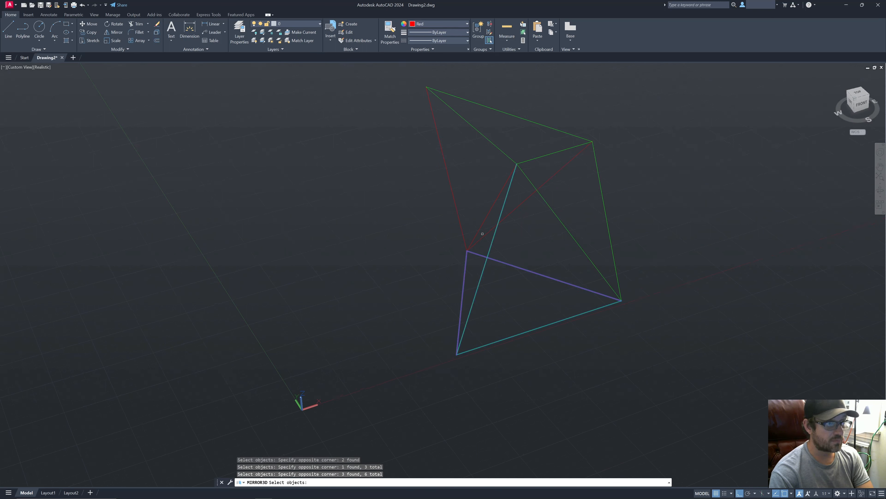
click(483, 224)
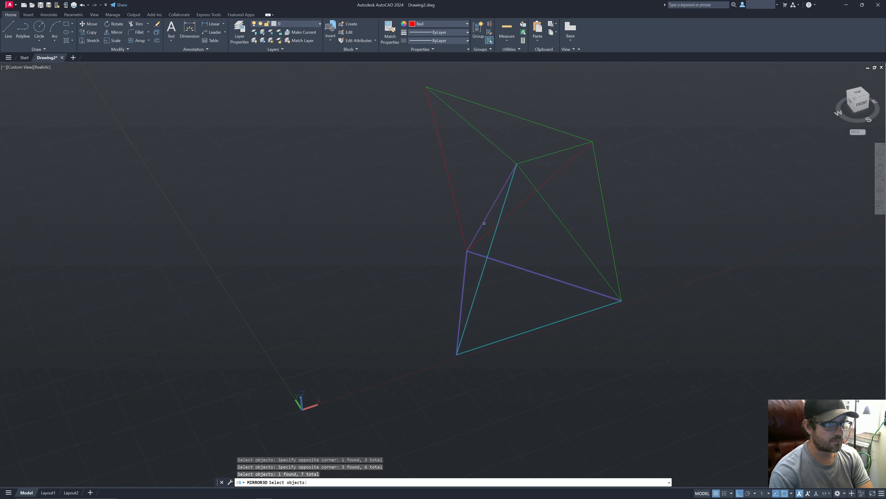
click(569, 231)
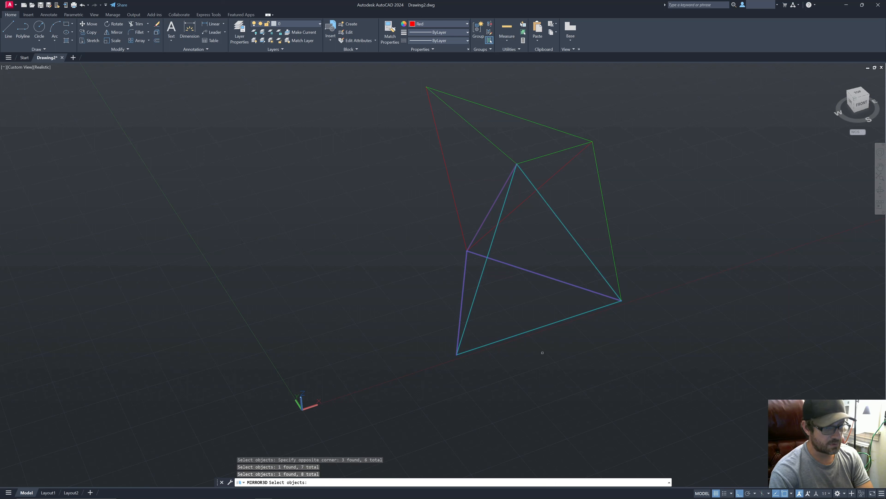
key(Return)
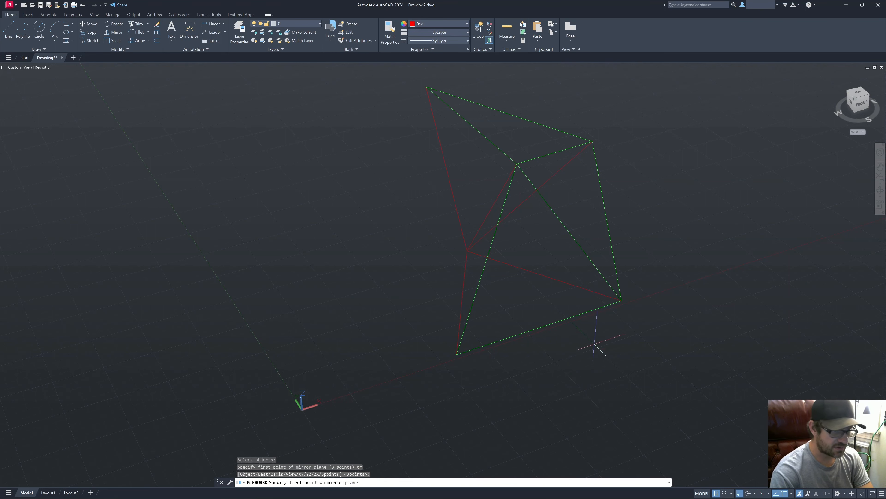
click(622, 300)
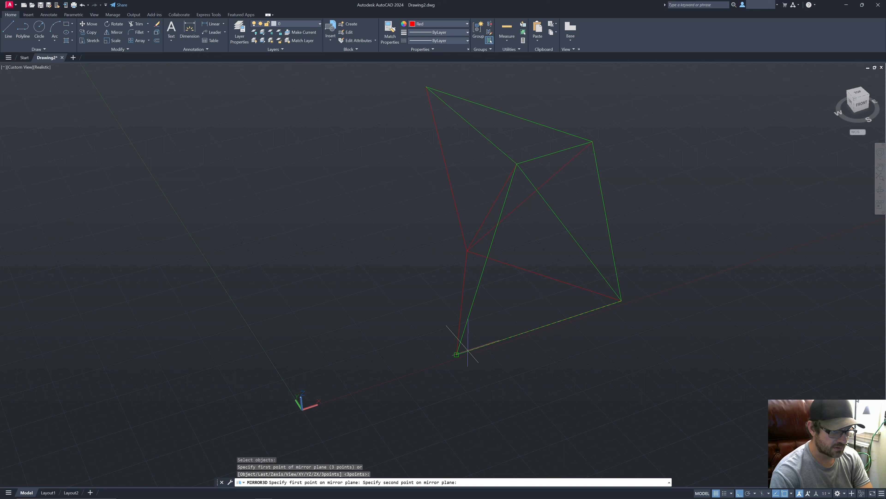
click(467, 250)
key(Return)
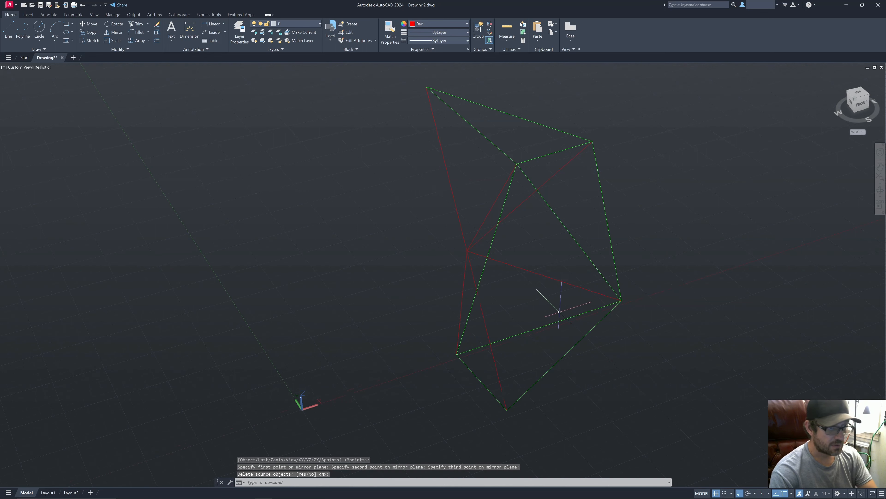
- Set up a 3DALIGN of all pyramid lines, with the lowest corner as base point and the opposite uppermost corner as second source point
shift+middle_drag(568, 283, 617, 329)
text(3D)
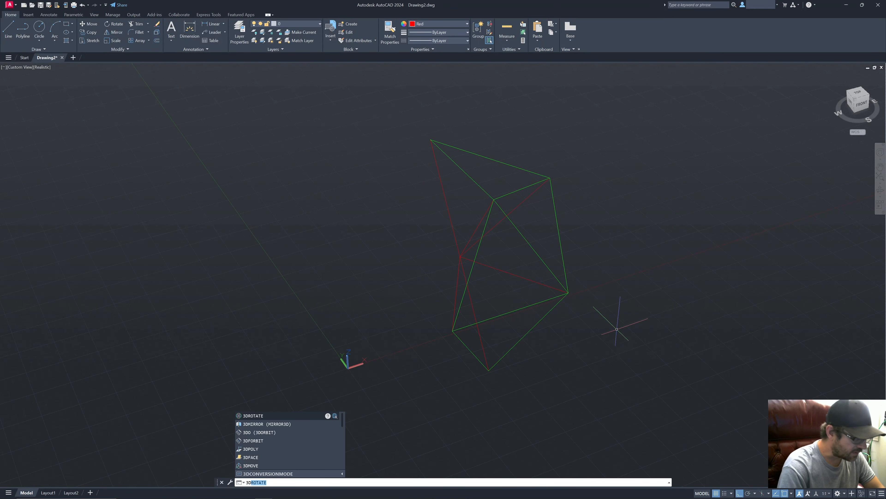
text(align)
key(Return)
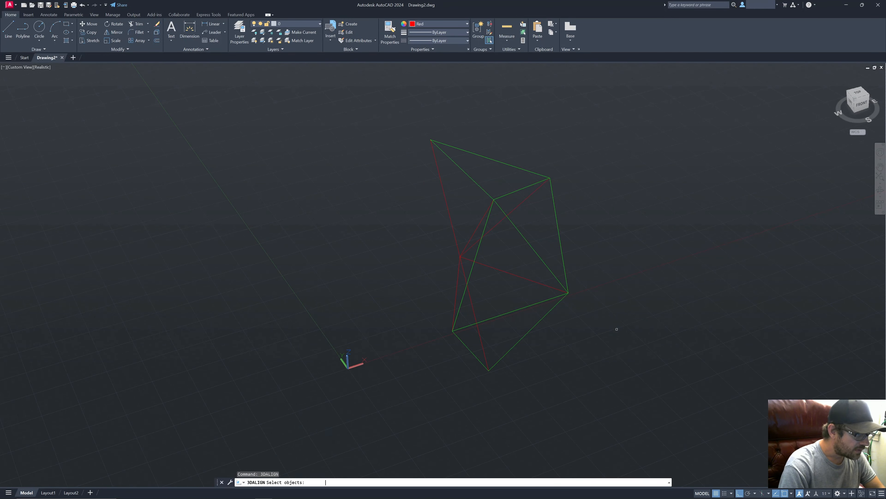
click(400, 90)
click(668, 471)
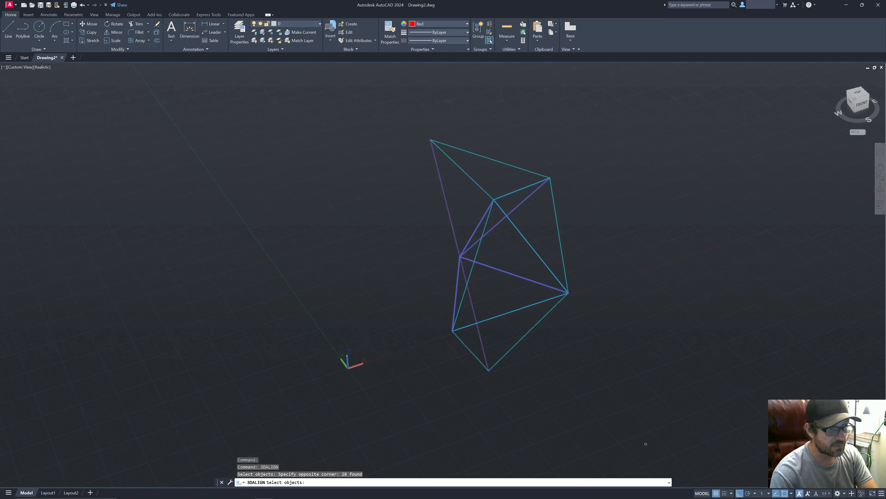
key(Return)
click(499, 364)
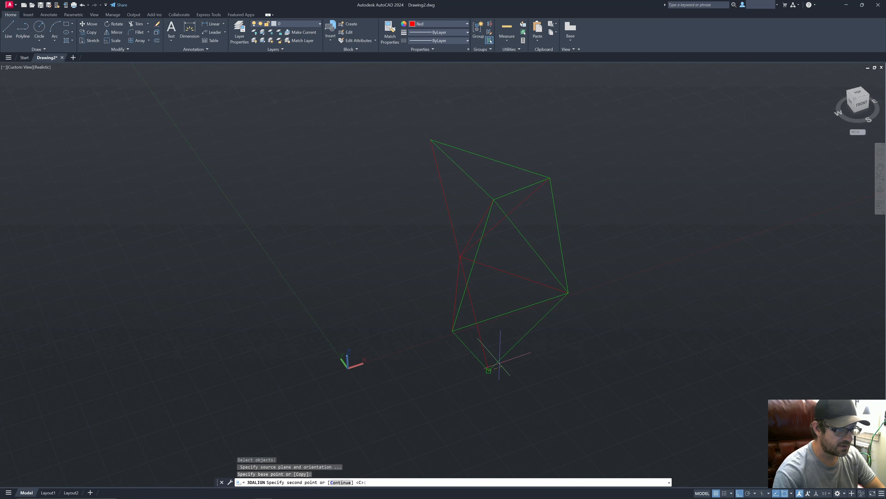
click(434, 152)
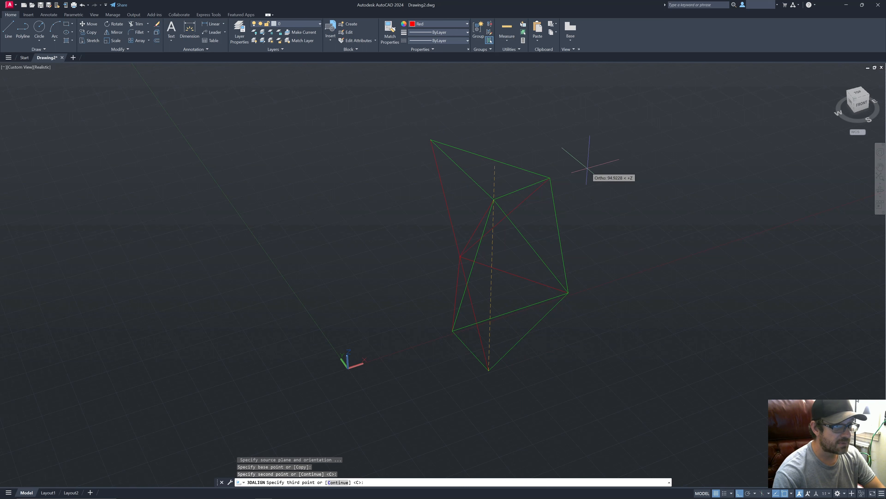
key(Return)
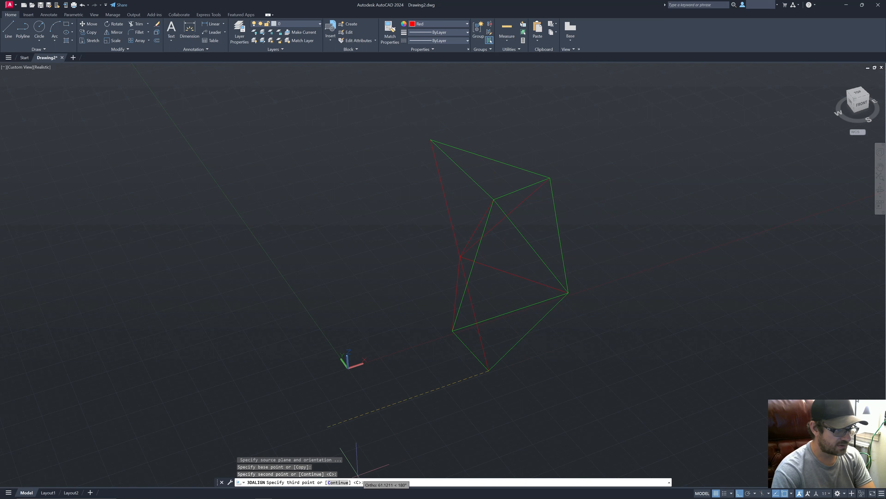
- Place the aligned pyramids in free space beside their old location, with the source axis vertical along +Z and the third destination point along +X
middle_drag(687, 204, 444, 275)
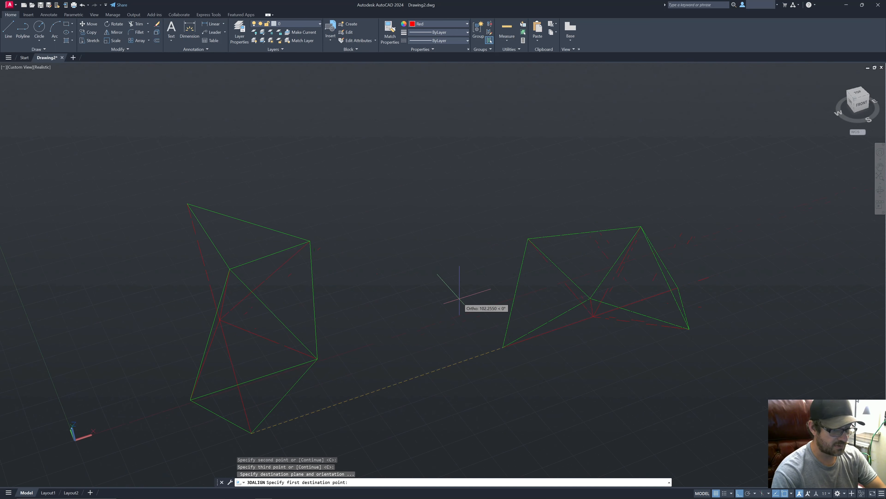
key(F8)
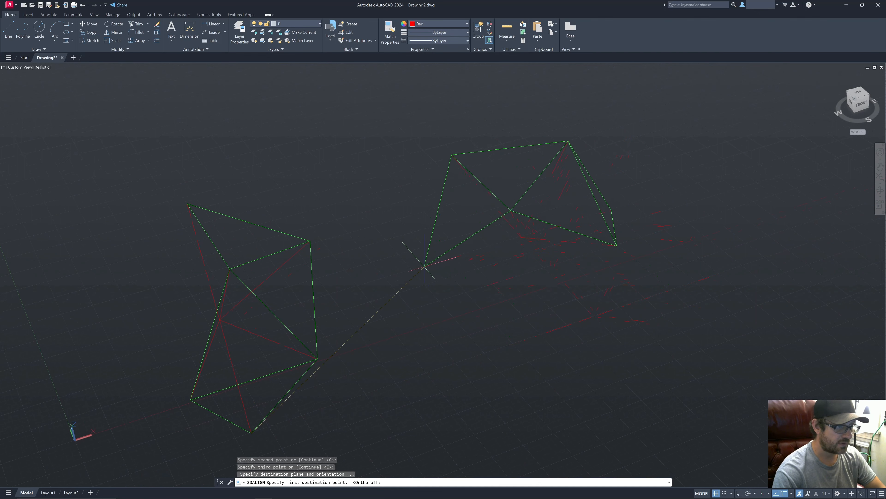
click(423, 260)
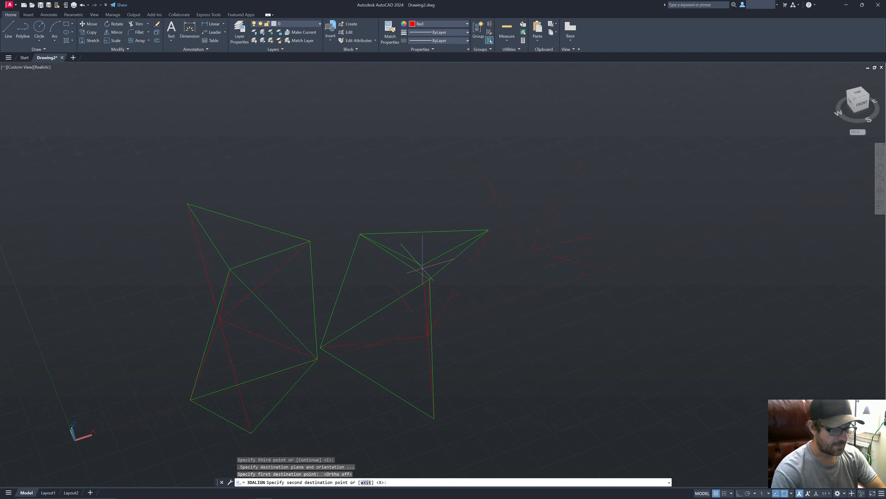
key(F8)
scroll(454, 119, down, 2)
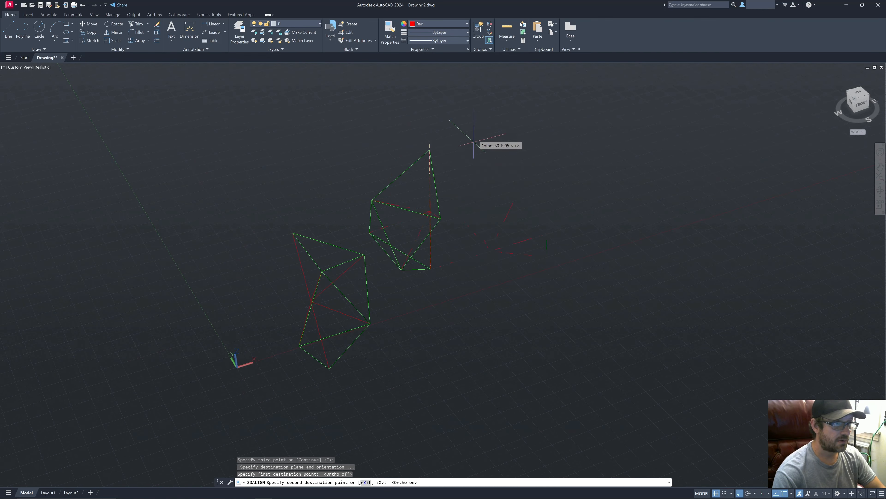
click(444, 93)
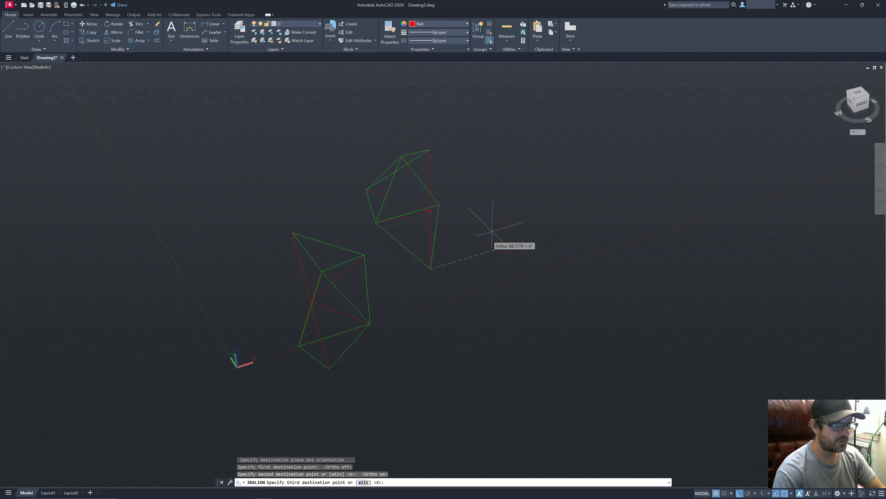
click(629, 257)
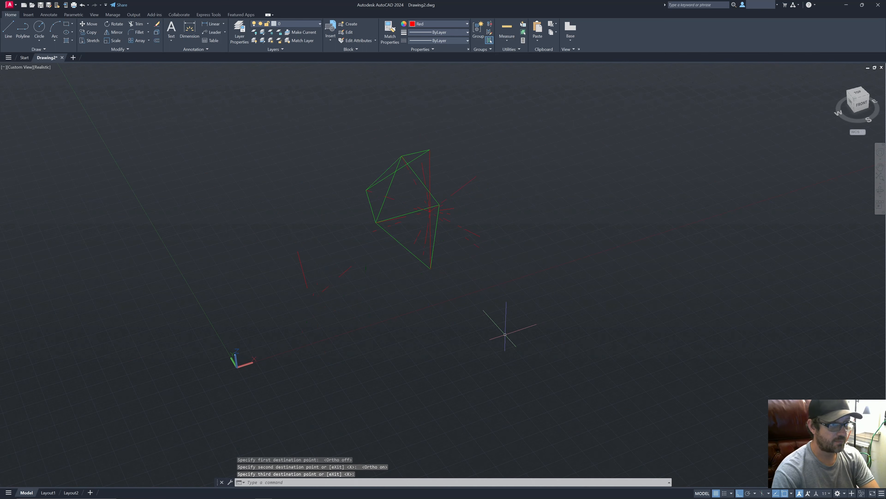
middle_drag(454, 205, 501, 262)
scroll(495, 319, up, 2)
shift+middle_drag(503, 329, 528, 316)
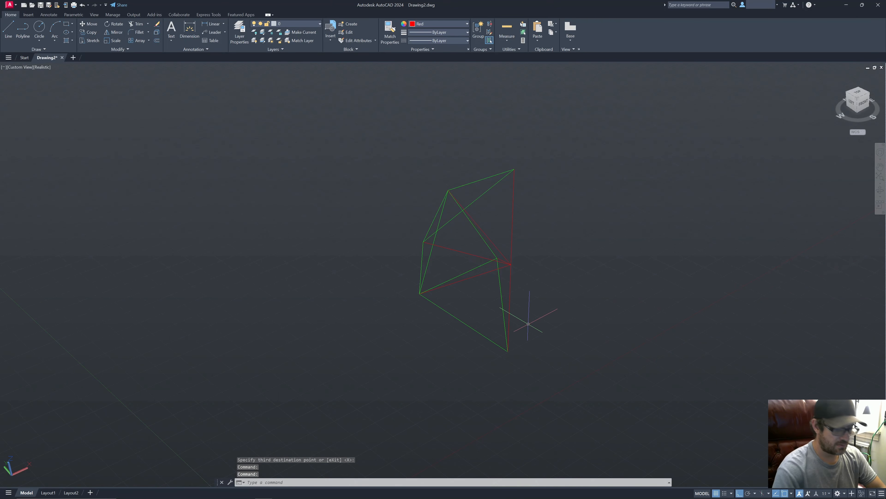
- Start an ARRAY and select all nine green outer edges of the pyramid group as its objects
text(array)
key(Return)
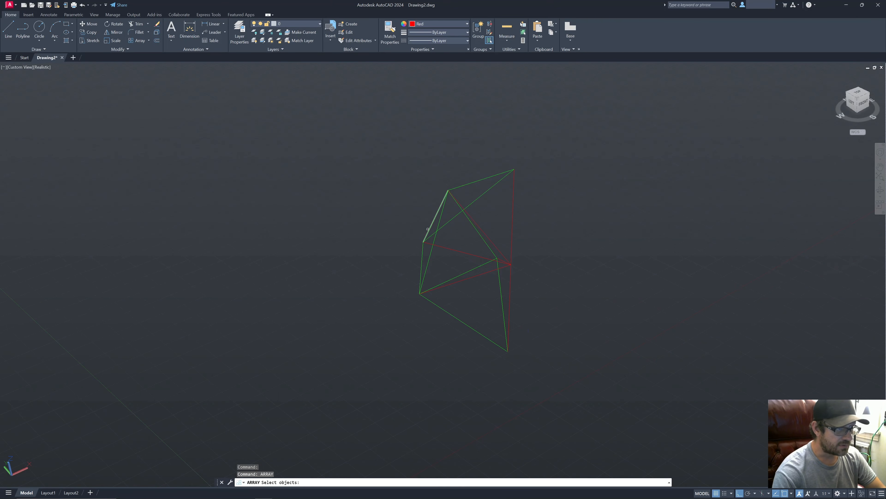
shift+middle_drag(451, 191, 514, 222)
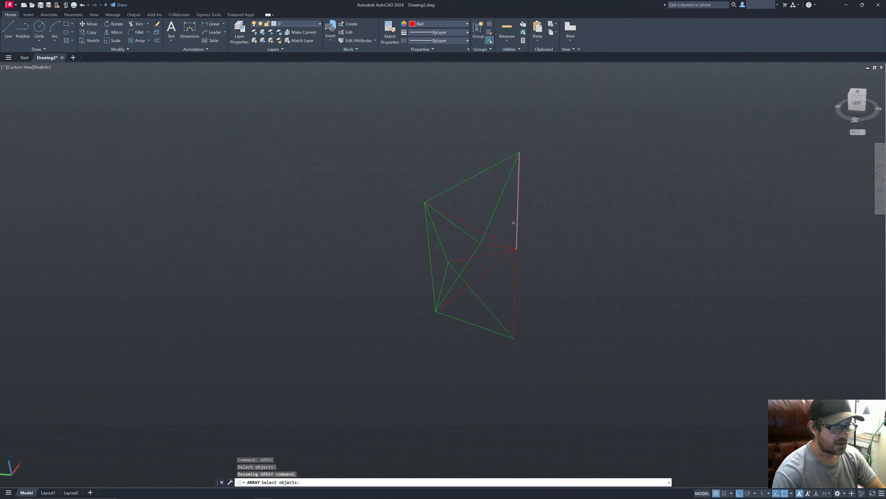
click(499, 198)
click(490, 168)
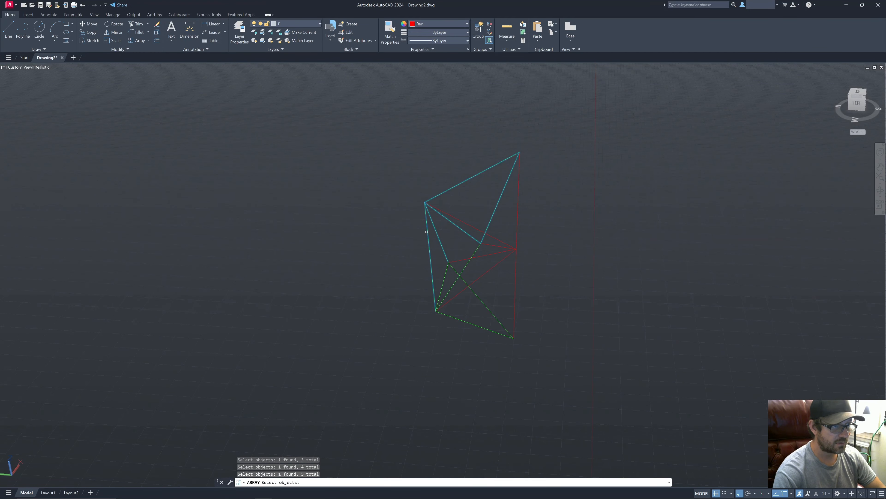
click(445, 271)
click(456, 270)
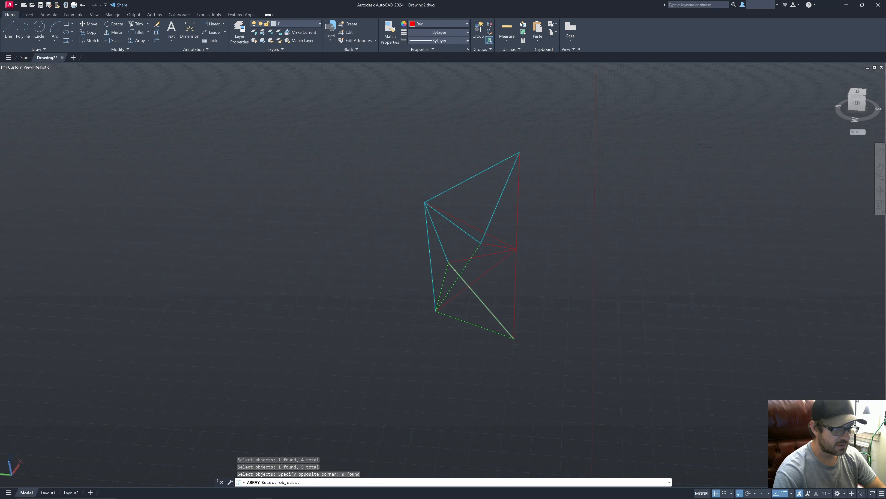
click(447, 271)
click(454, 269)
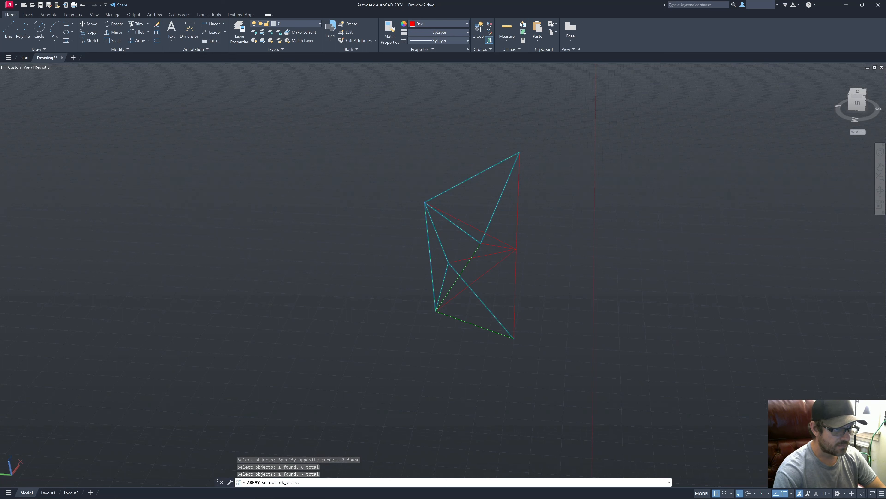
click(457, 280)
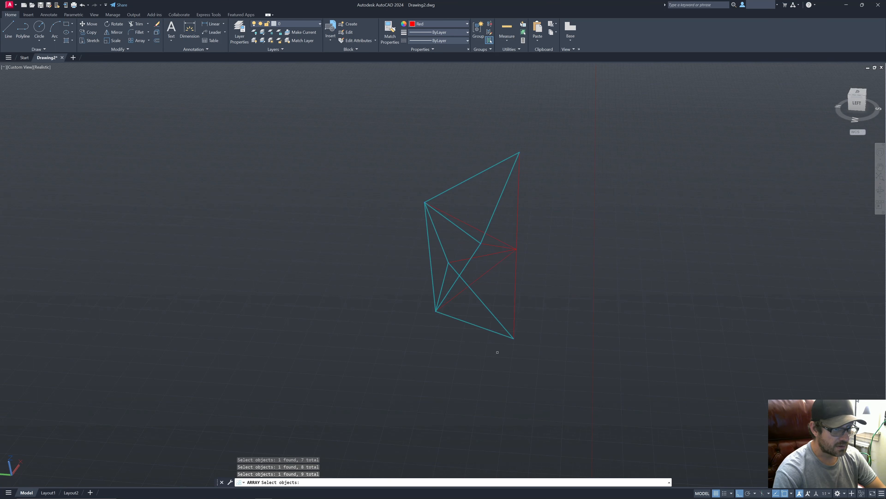
- Remove the chain of three green edges down one side of the group from the array selection and accept the remaining edges
shift+middle_drag(468, 333, 512, 331)
shift+click(483, 319)
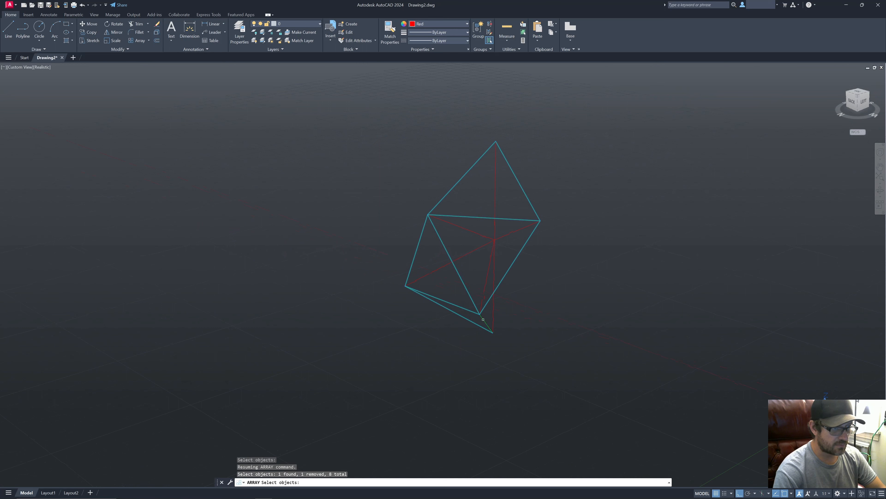
shift+click(490, 298)
shift+click(533, 207)
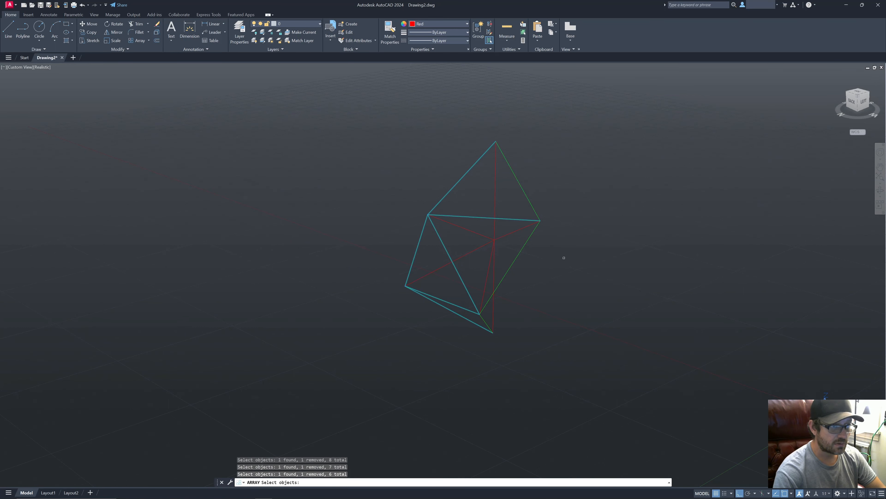
shift+middle_drag(611, 269, 459, 282)
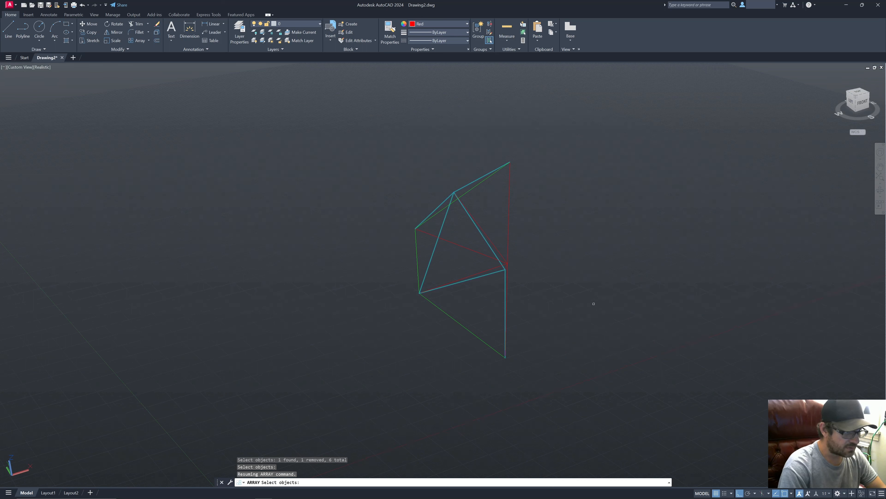
key(Return)
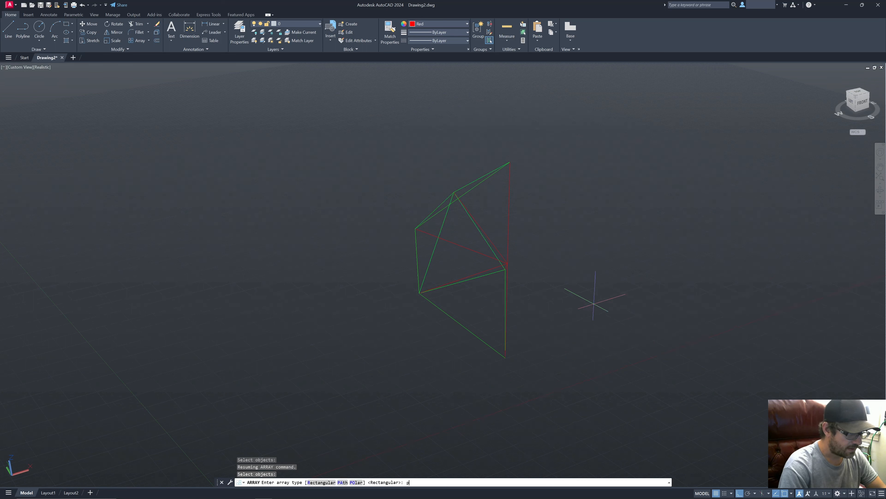
- Make a polar array of the selected edges with 5 items around the vertical red axis
text(po)
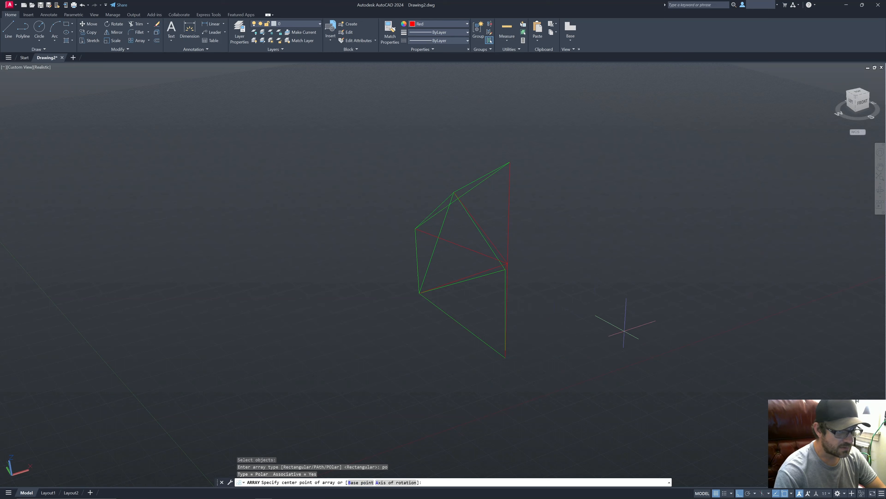
key(Return)
shift+middle_drag(626, 322, 520, 353)
click(499, 337)
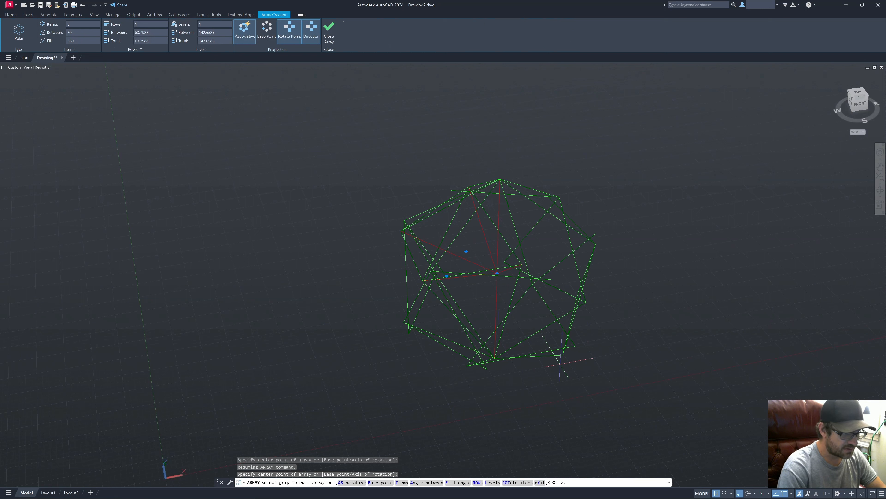
text(i)
key(Return)
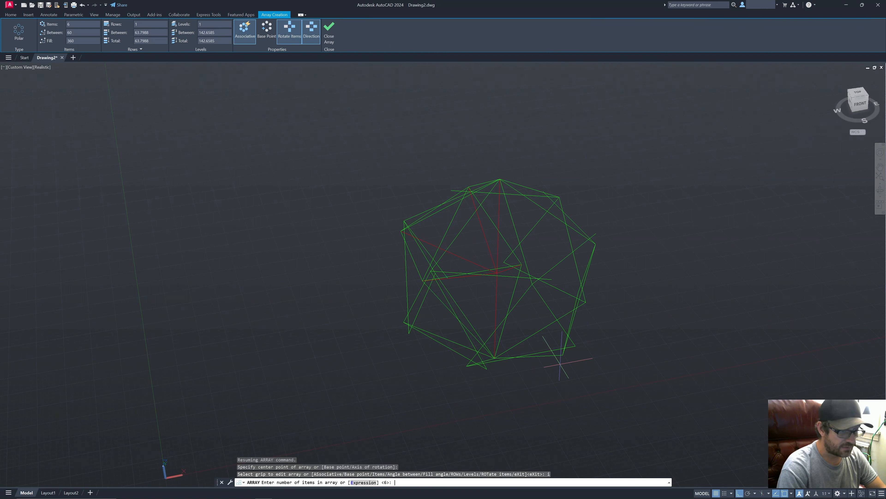
key(Return)
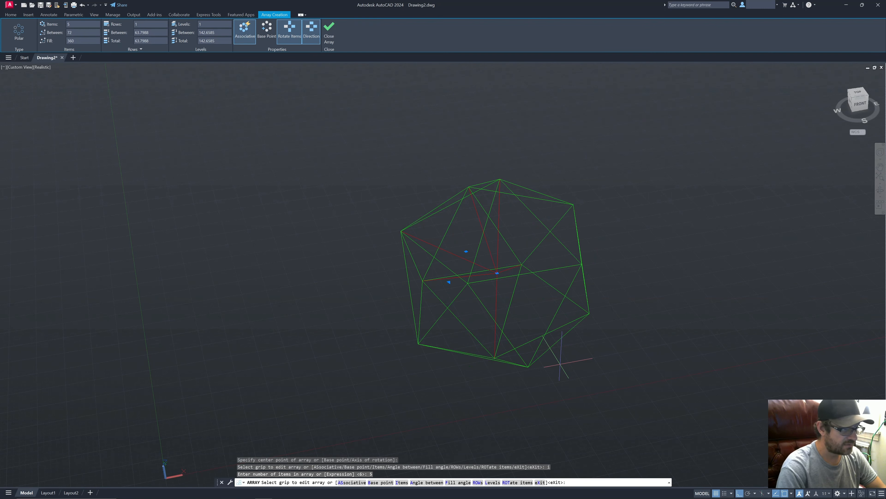
key(Escape)
- Move the green arrayed polyhedron sideways along the X axis, clear of the original pyramid lines
text(move)
key(Return)
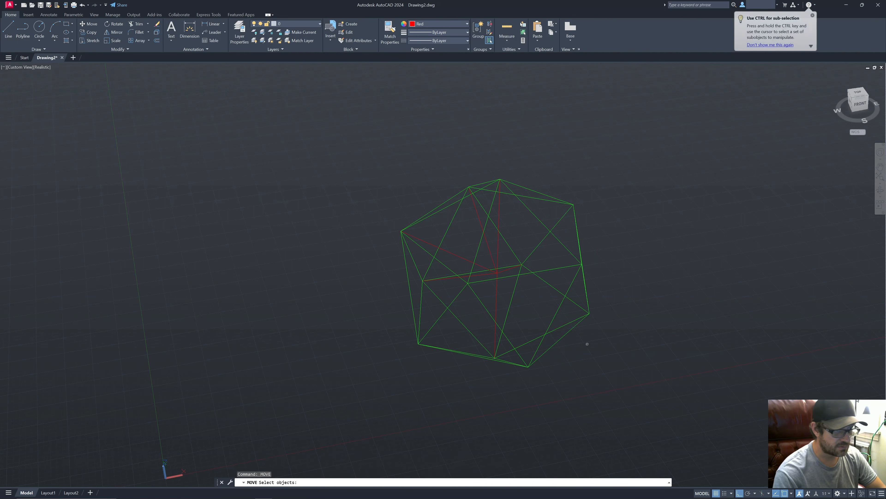
click(553, 195)
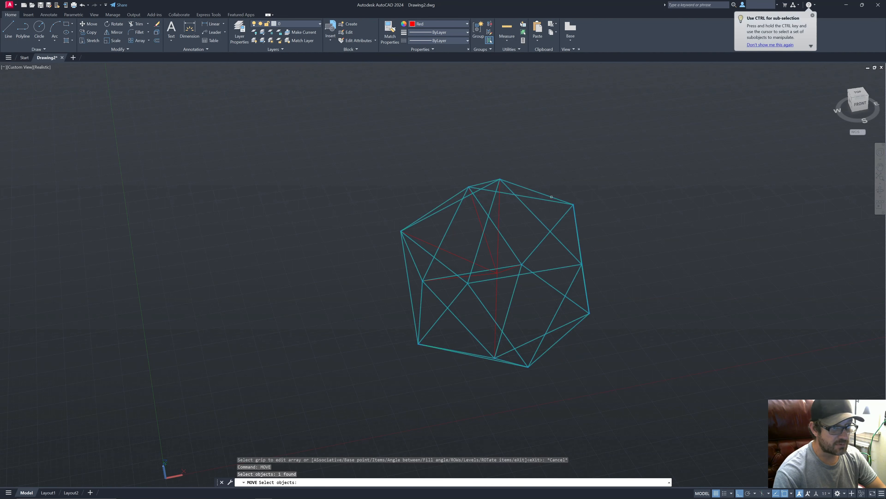
scroll(441, 280, down, 4)
key(Return)
click(453, 394)
click(623, 379)
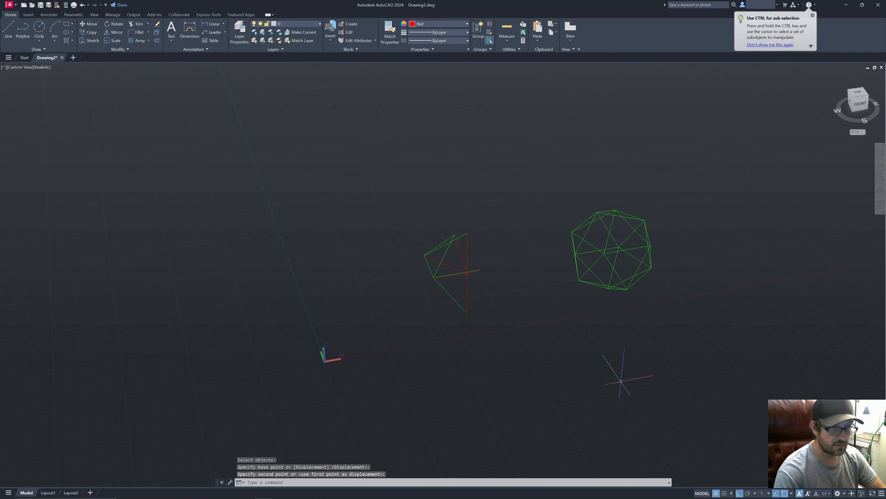
- Erase all the original red and green pyramid lines beside the arrayed polyhedron
scroll(645, 294, up, 3)
middle_drag(696, 290, 493, 344)
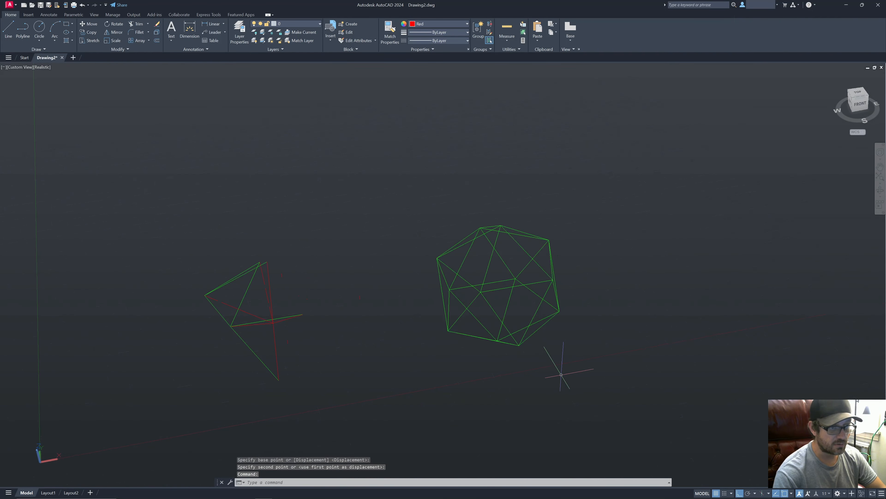
mouse_move(562, 372)
shift+middle_down()
mouse_move(547, 326)
mouse_move(510, 319)
mouse_move(478, 326)
mouse_move(570, 376)
shift+middle_up()
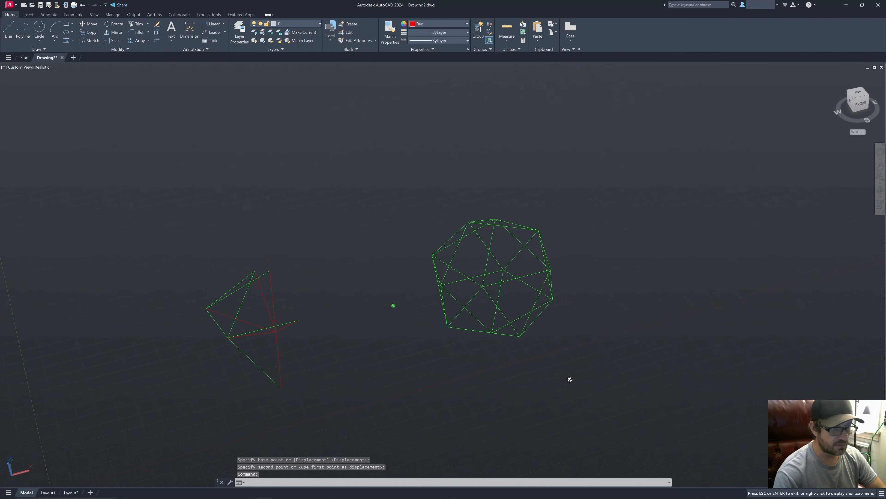
key(Escape)
click(341, 412)
click(176, 217)
key(Delete)
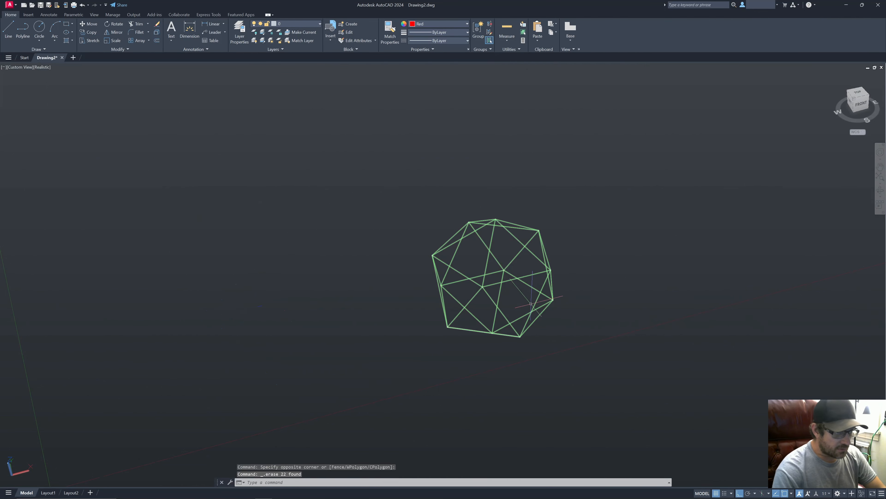
- Switch the view of the polyhedron from perspective to parallel projection
shift+middle_drag(545, 325, 489, 328)
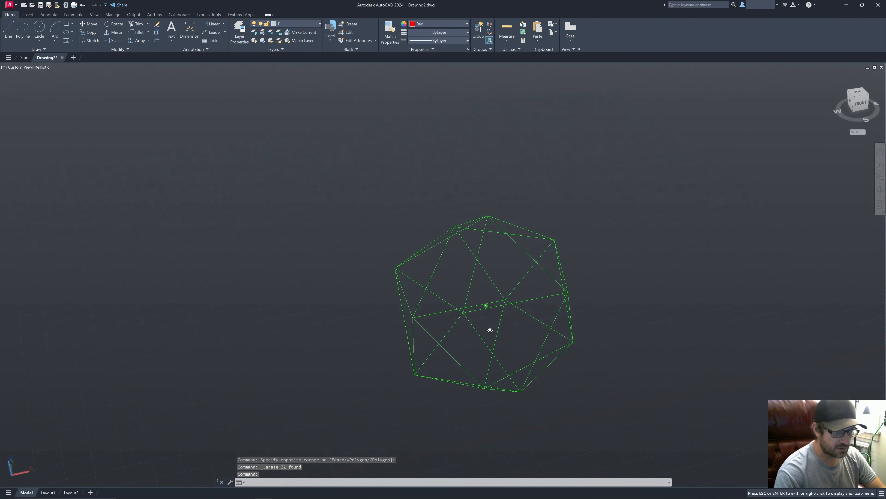
key(Escape)
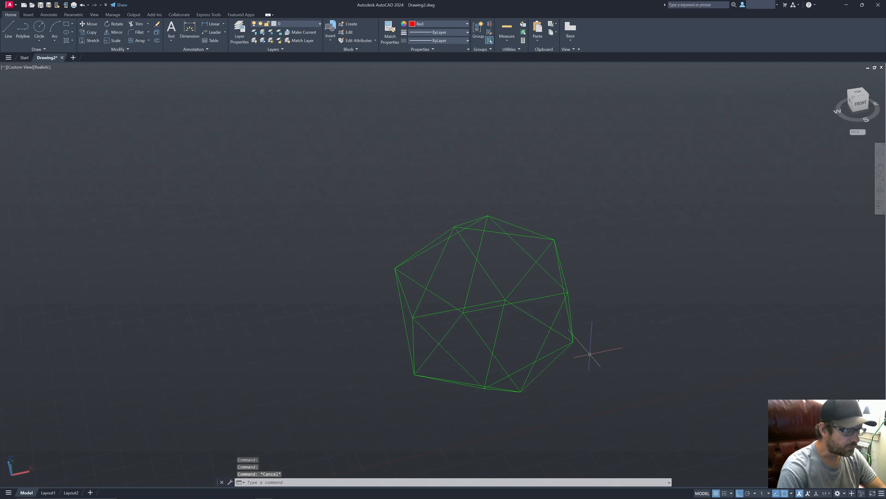
click(26, 67)
click(49, 165)
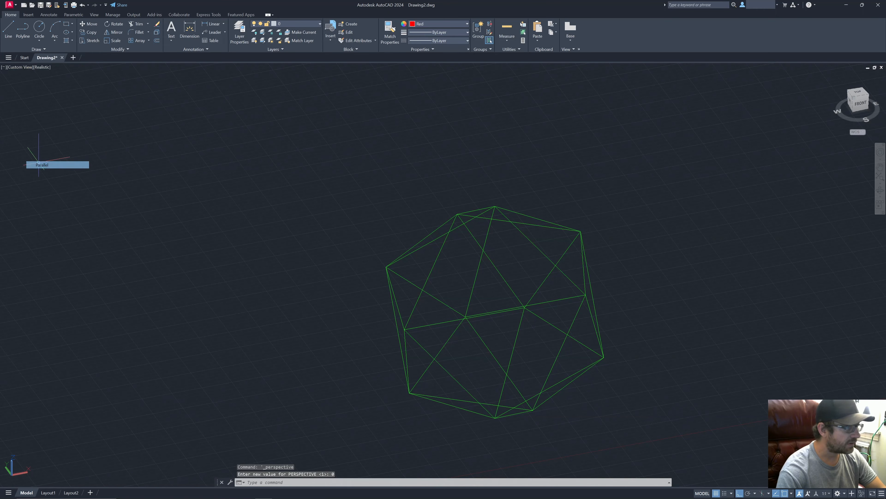
shift+middle_drag(503, 293, 410, 282)
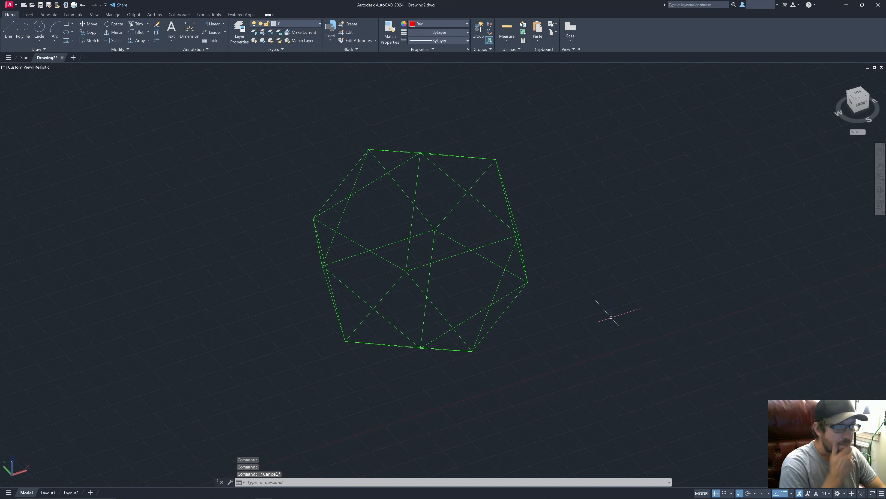
- Draw a vertical red line through the polyhedron from its lowest corner to its uppermost corner
text(lin)
key(Return)
scroll(503, 301, down, 5)
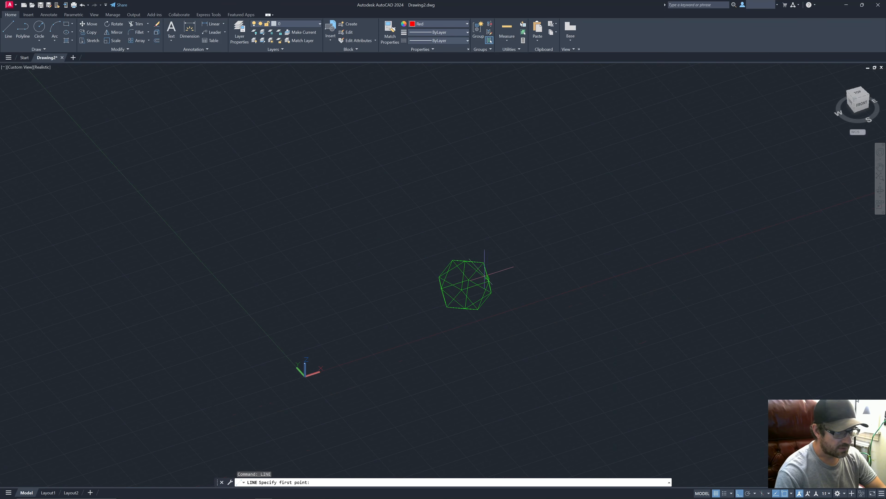
scroll(474, 291, up, 4)
shift+middle_drag(495, 328, 477, 314)
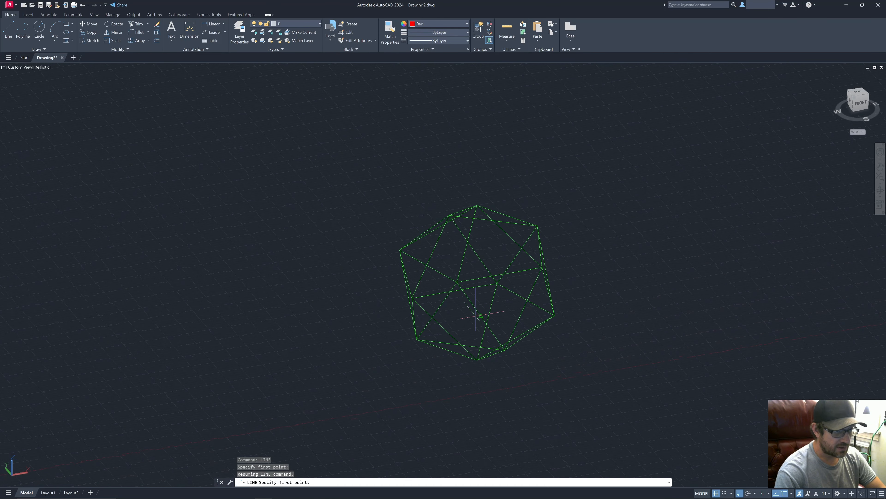
click(472, 359)
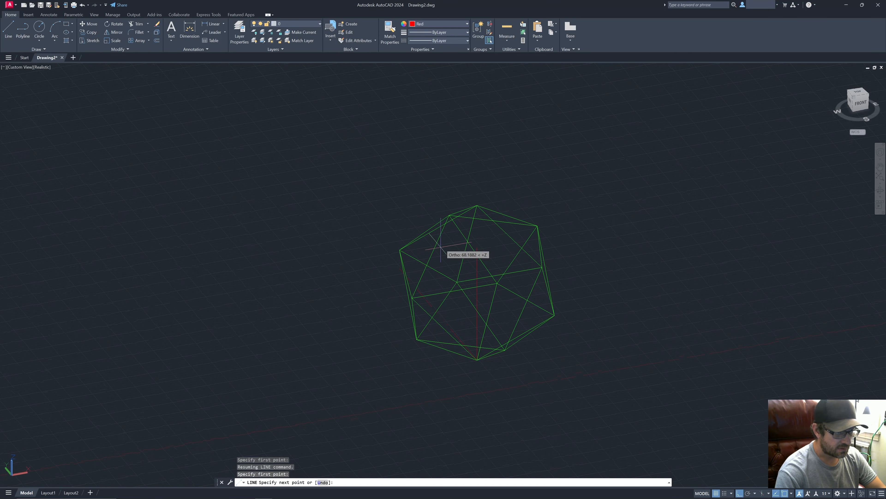
shift+middle_drag(470, 198, 492, 218)
click(468, 204)
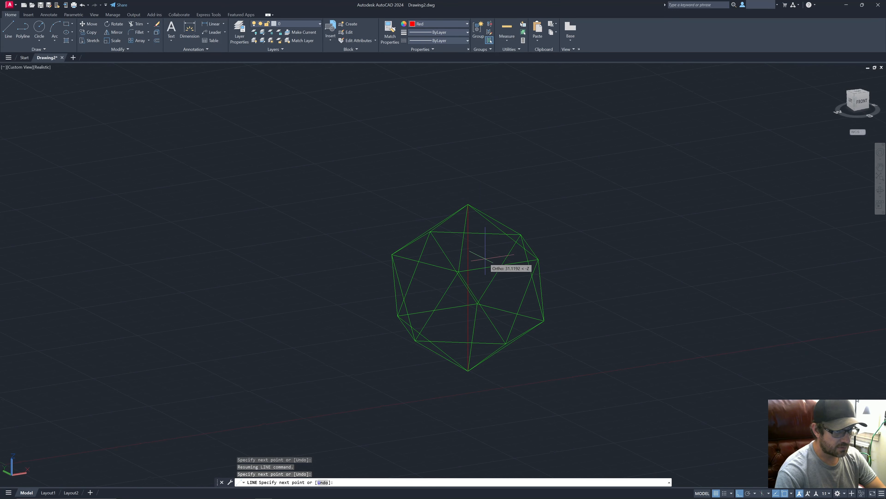
key(Escape)
- Place a point at the midpoint of the vertical red line, in the polyhedron's centre
click(468, 223)
scroll(493, 230, up, 3)
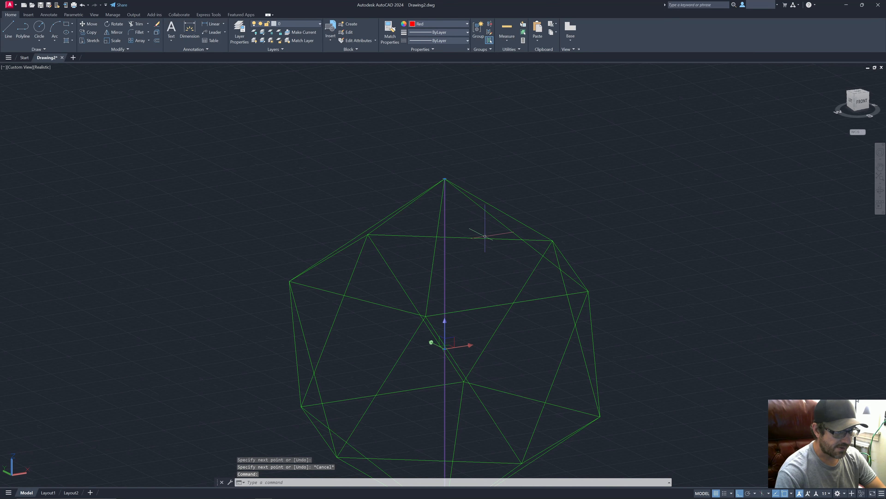
key(Escape)
text(po)
key(Return)
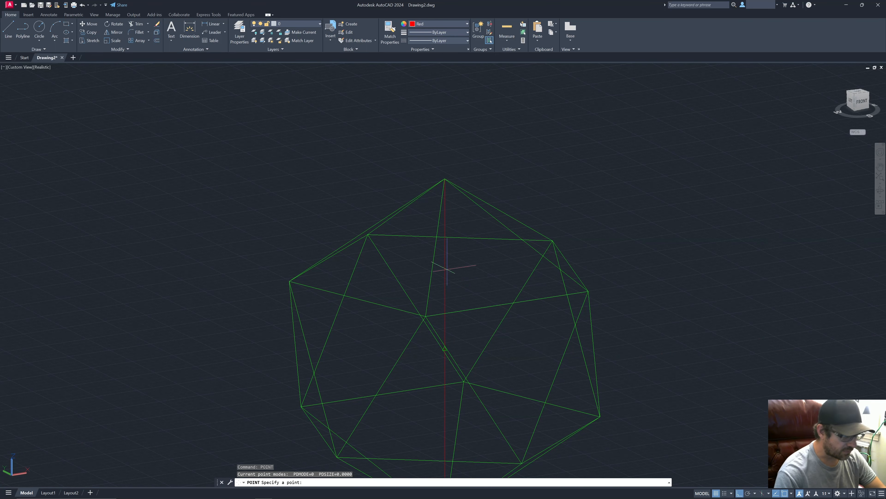
click(447, 328)
shift+middle_drag(486, 291, 471, 301)
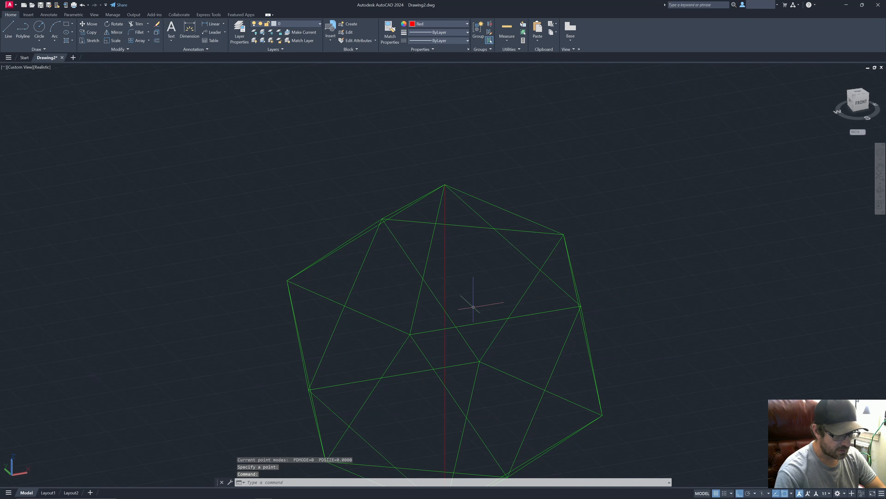
- Set the point style to a circle with an X through it
text(ddpt)
key(Return)
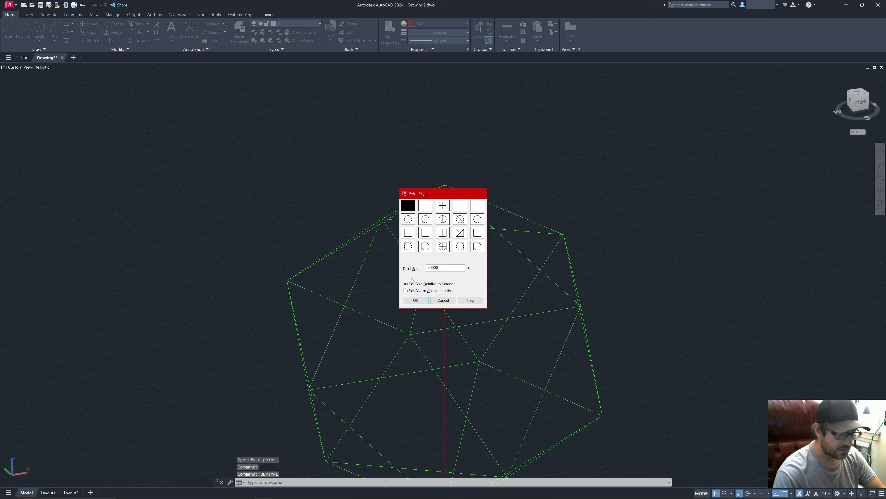
click(460, 219)
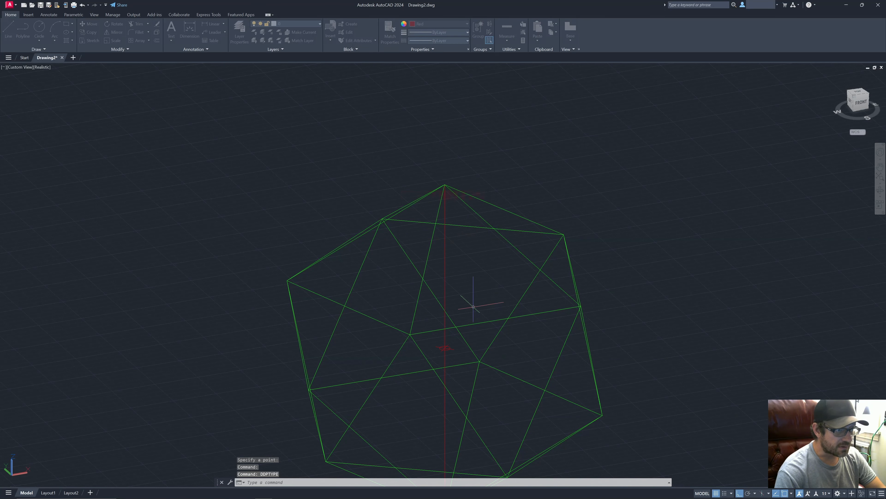
click(416, 300)
- Erase the vertical red construction line, keeping the centre point
middle_drag(467, 331, 433, 271)
click(414, 220)
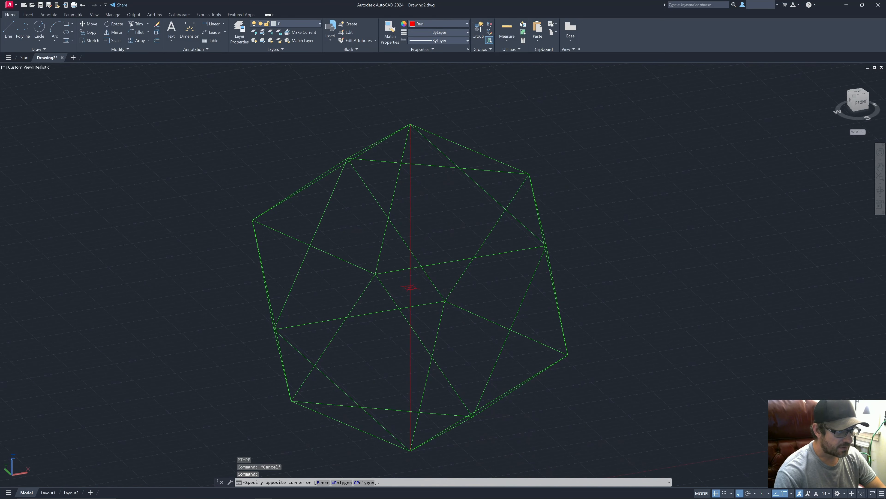
click(407, 210)
key(Delete)
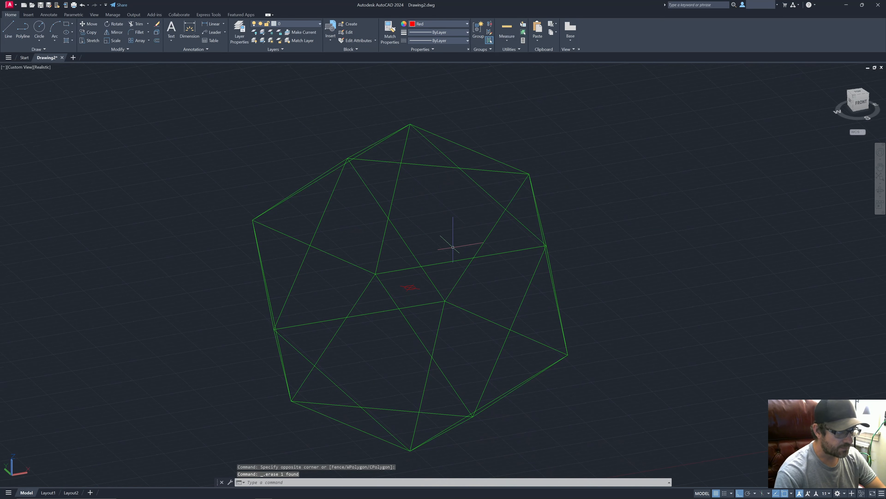
- Explode the polar array that forms the green polyhedron into its separate edges
scroll(453, 247, down, 2)
mouse_move(445, 262)
shift+middle_down()
mouse_move(352, 232)
mouse_move(412, 275)
mouse_move(453, 266)
shift+middle_up()
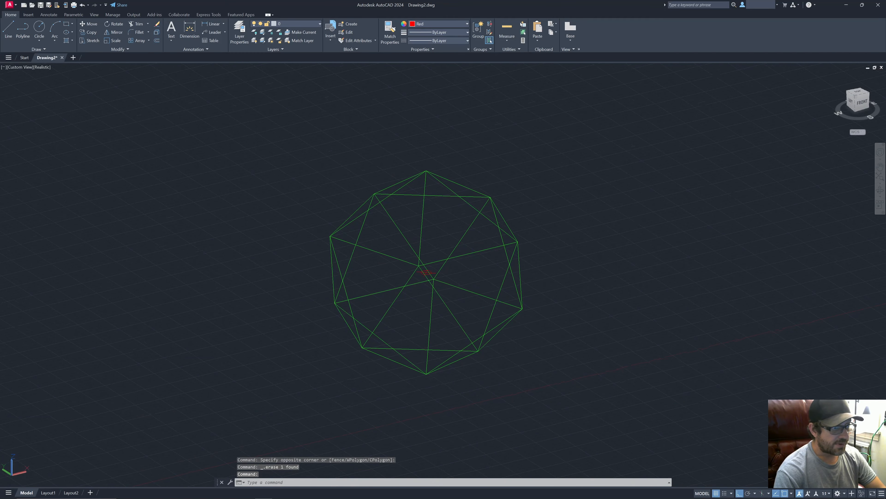
scroll(412, 281, up, 3)
scroll(437, 275, down, 3)
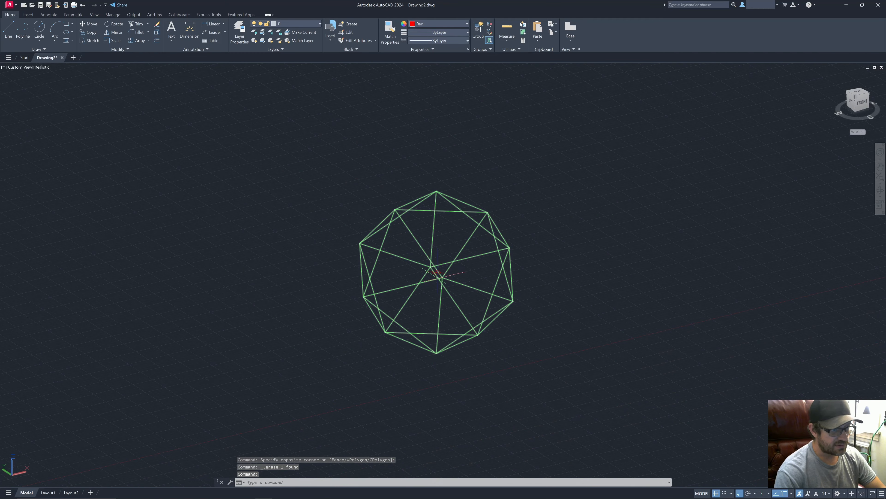
drag(433, 280, 621, 345)
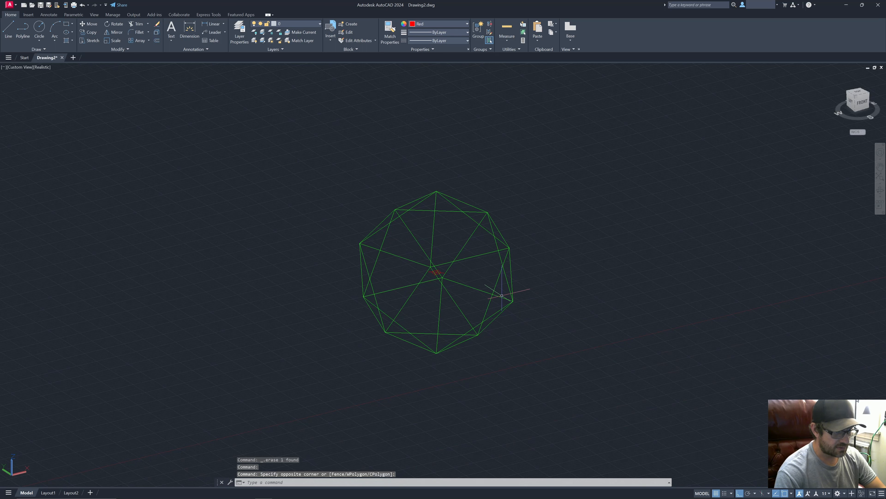
click(503, 295)
text(explode)
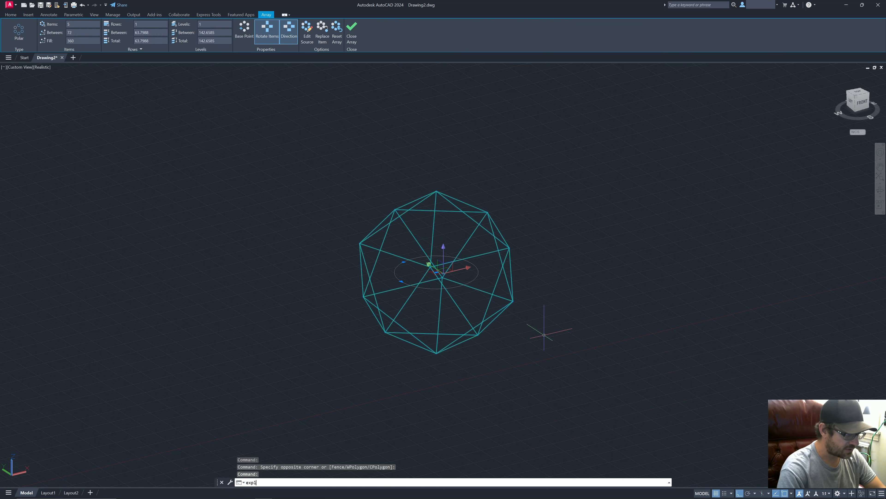
key(Return)
scroll(464, 276, up, 3)
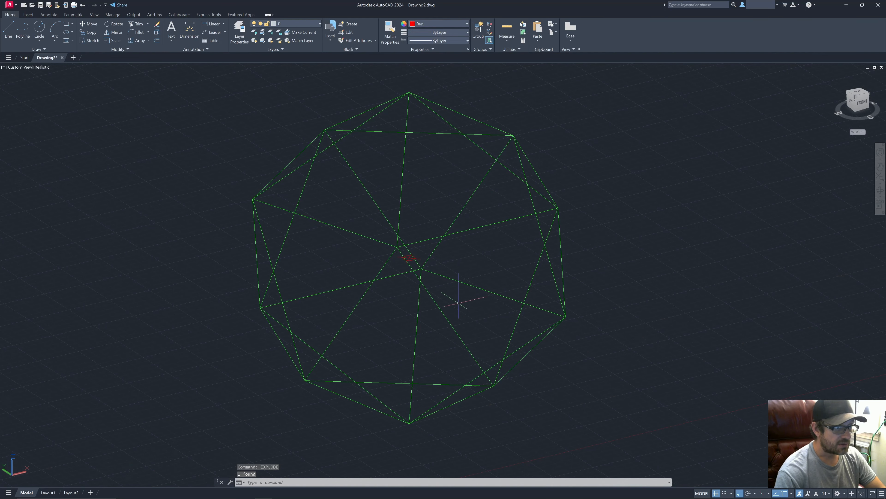
- Highlight the centre point and the three edges of one upper triangular face to examine the face, clearing the selection when done
shift+middle_drag(496, 296, 462, 302)
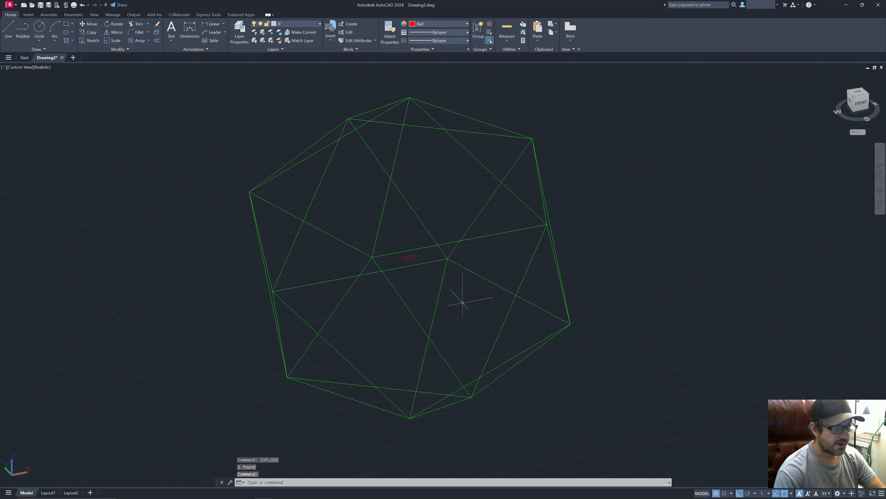
click(400, 247)
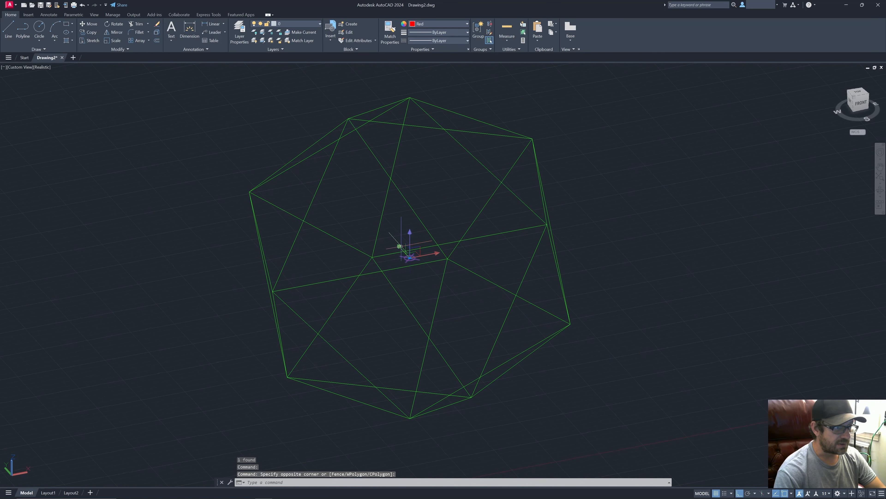
click(387, 256)
click(384, 206)
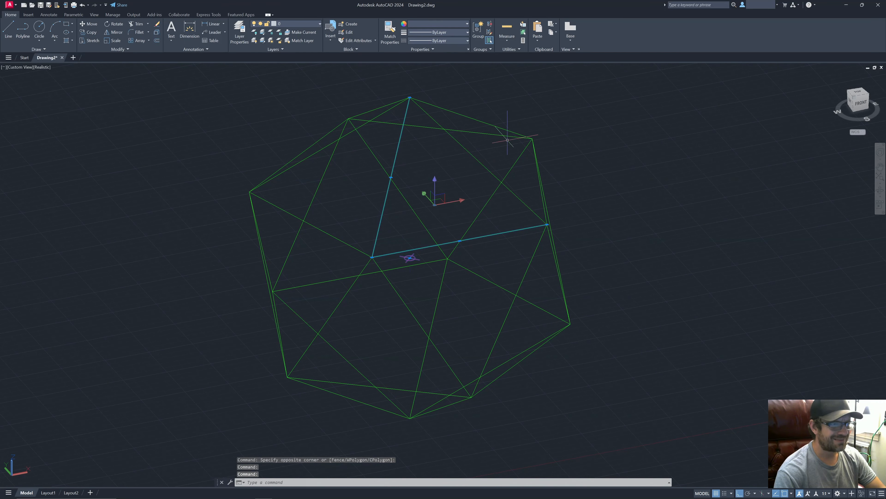
click(476, 158)
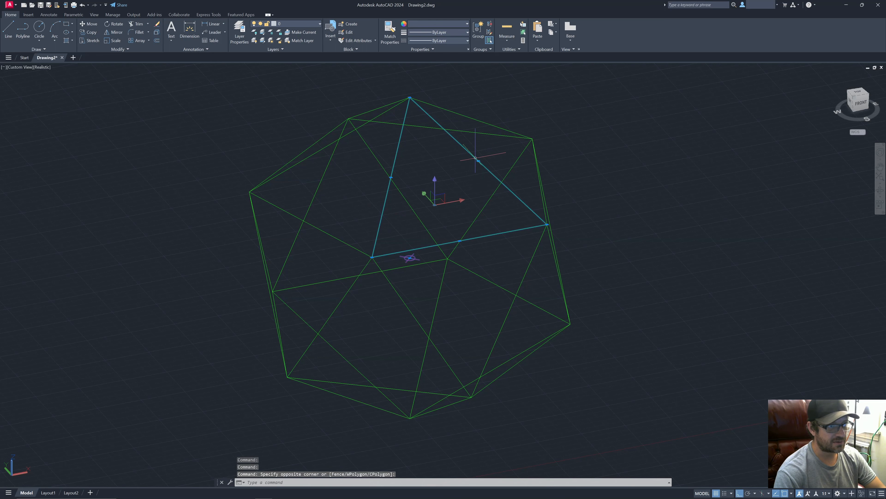
middle_drag(405, 260, 439, 279)
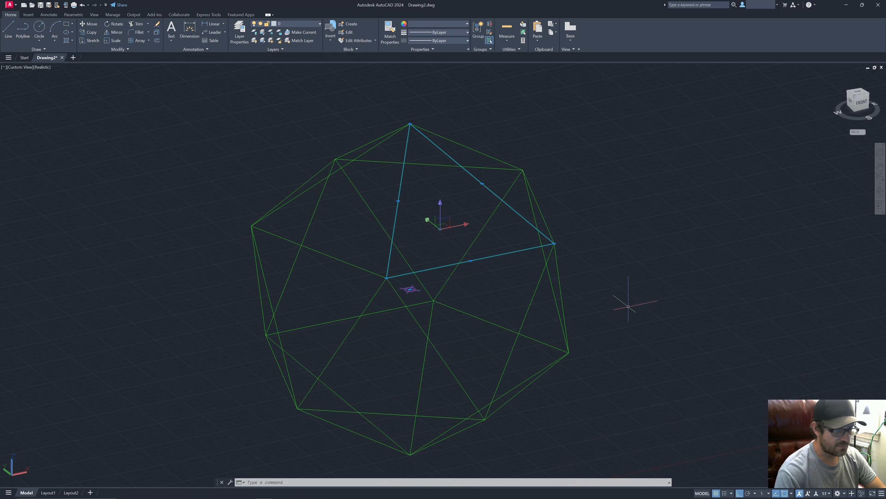
key(Escape)
scroll(415, 264, up, 2)
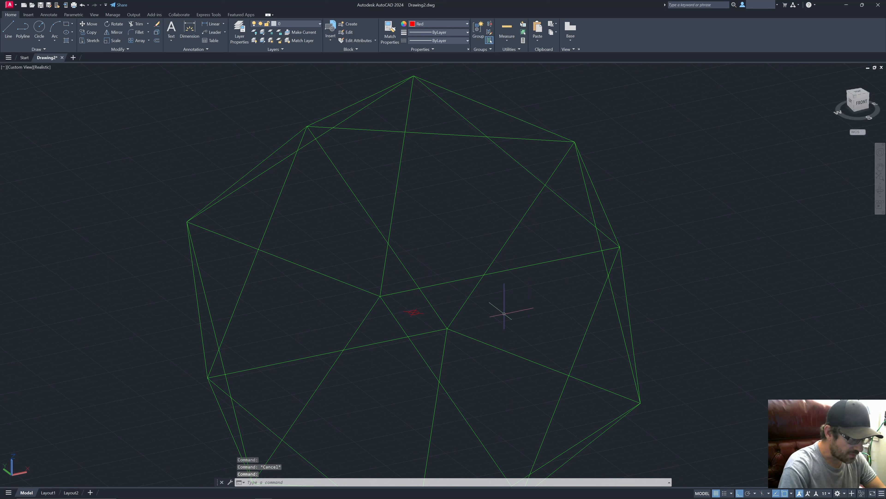
- Try to align the UCS with its origin snapped to the centre point's node and its axes towards two corners of one triangular face
text(ucs)
key(Return)
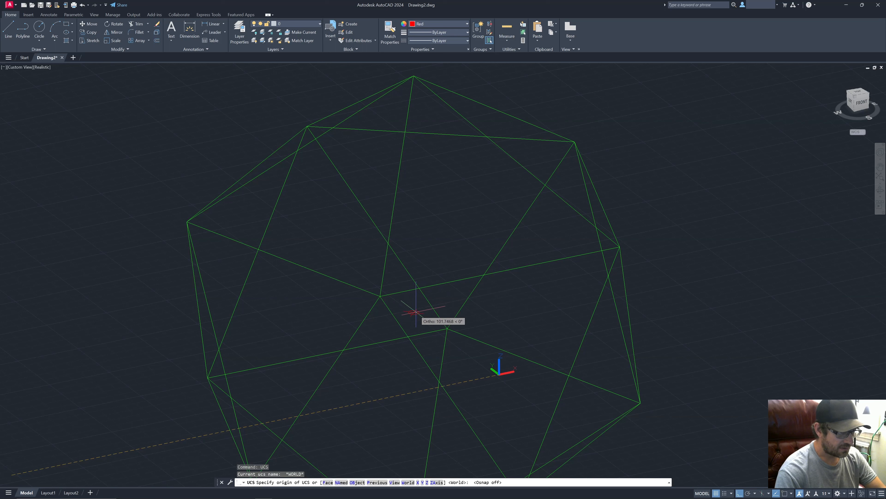
key(F3)
key(F3)
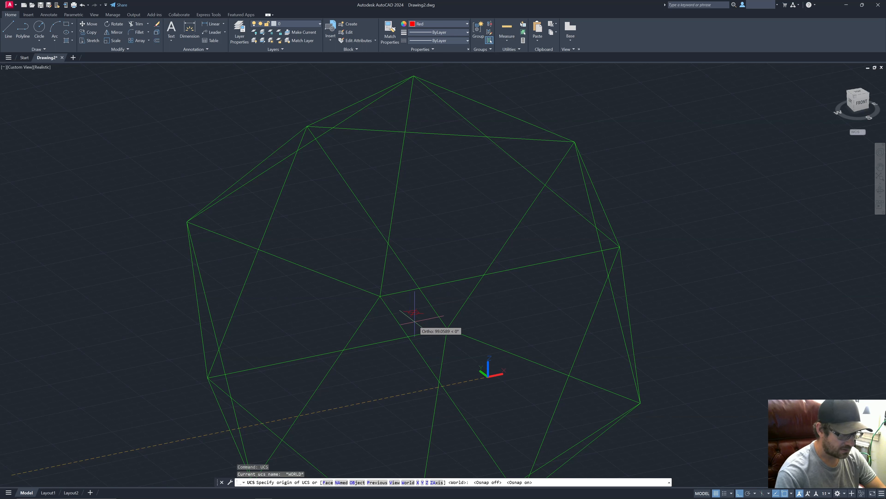
shift+right_click(486, 318)
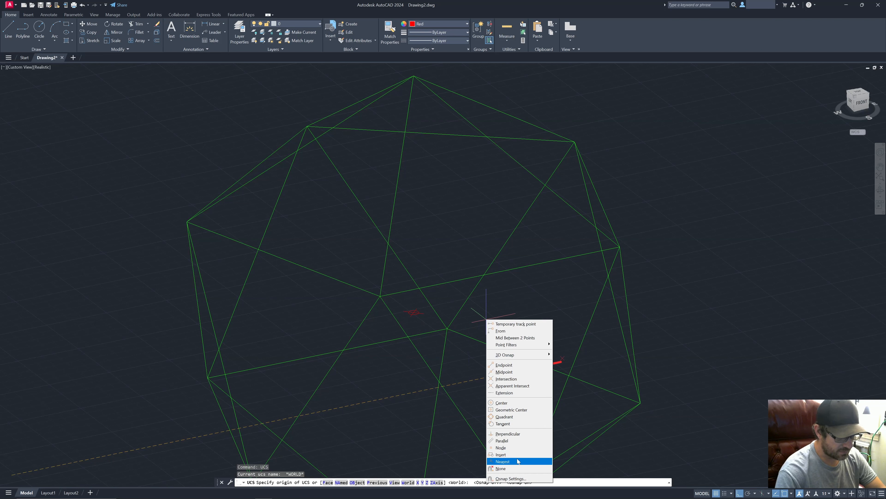
click(500, 447)
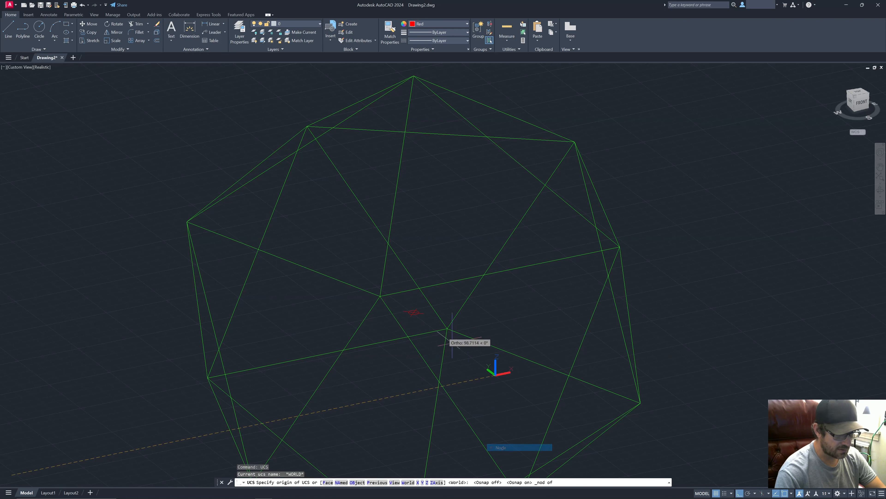
click(414, 312)
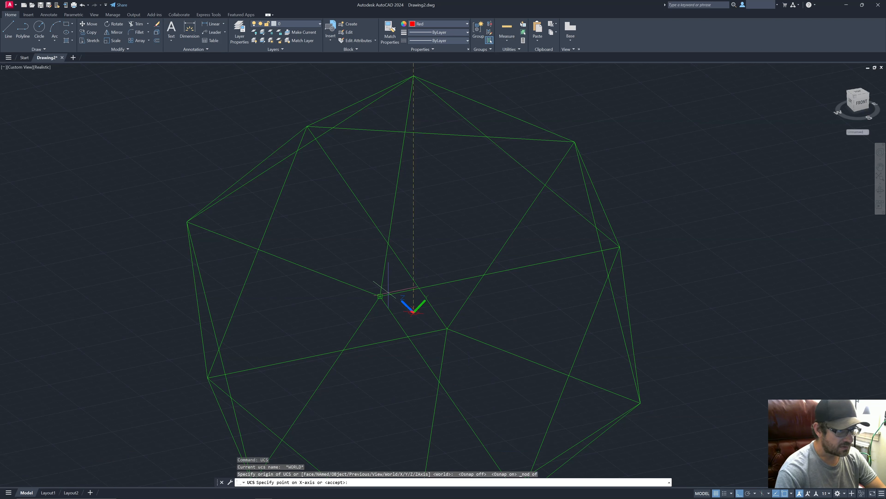
click(380, 296)
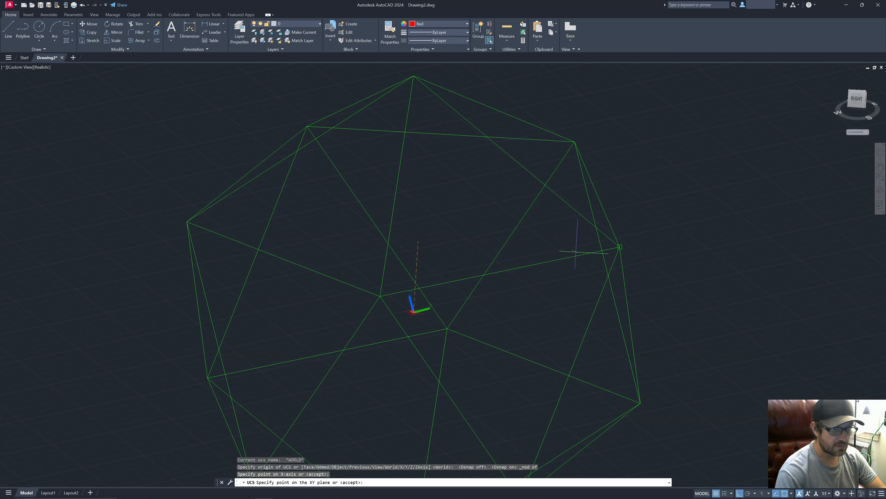
click(576, 251)
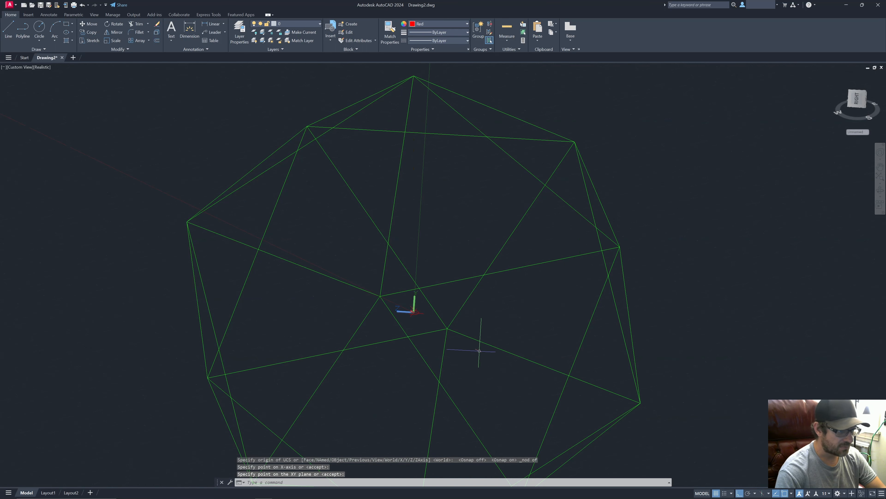
- Add Node to the running object snap modes
text(s)
key(Return)
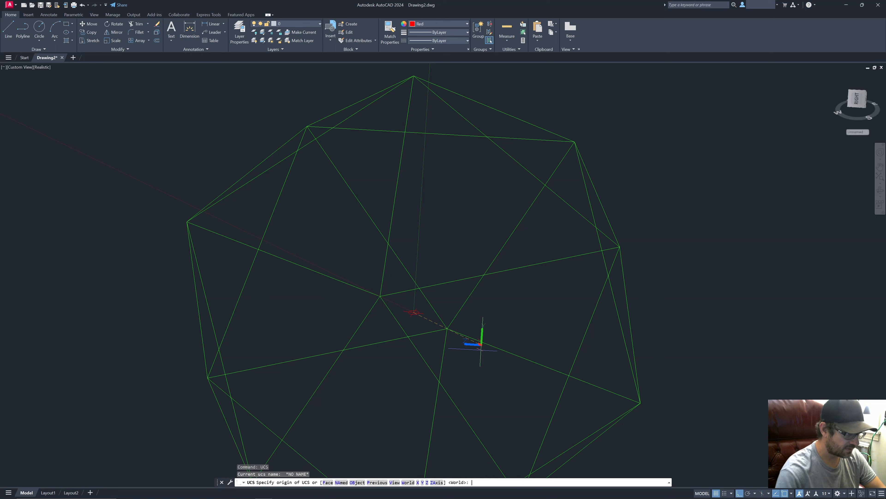
key(Escape)
key(Escape)
text(osnpa)
key(Return)
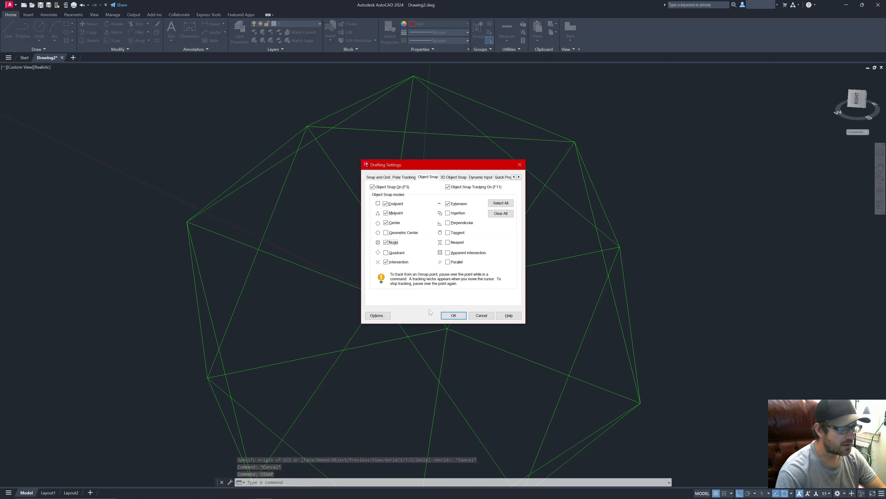
click(452, 316)
- Reset the UCS to World and realign it: origin on the centre point, X axis through one corner, XY plane through the adjacent corner
text(ucs)
key(Return)
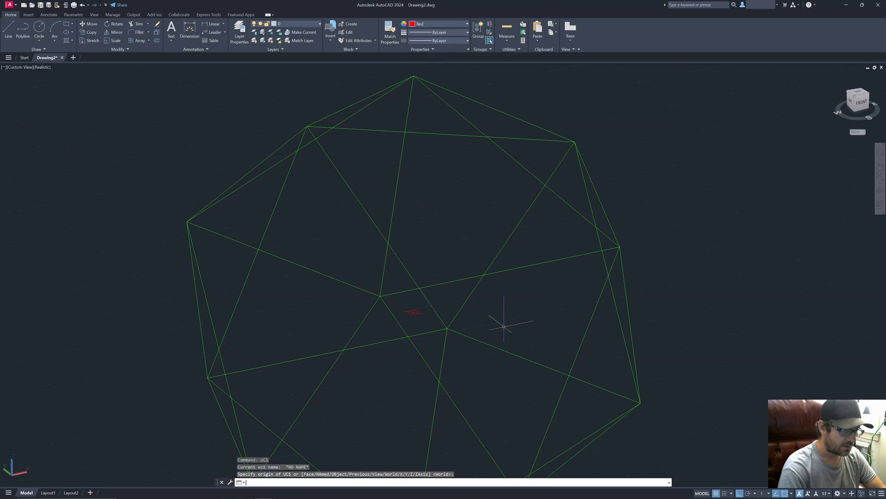
key(Return)
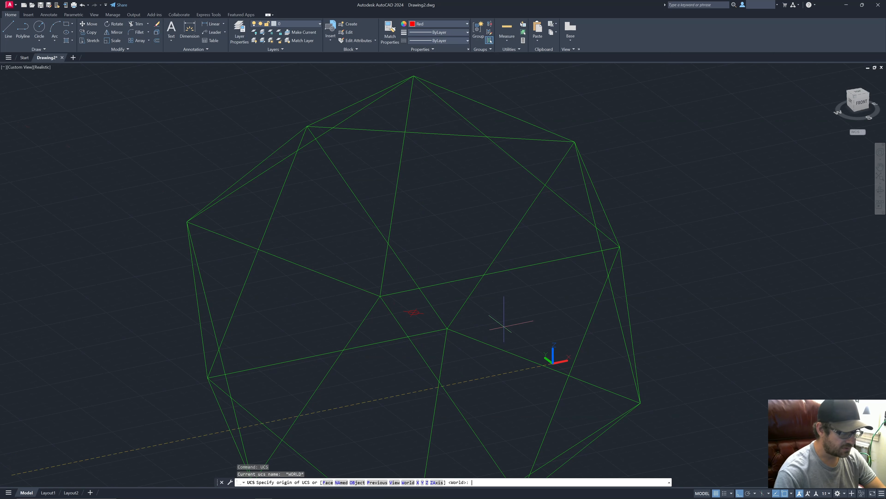
click(414, 310)
click(397, 292)
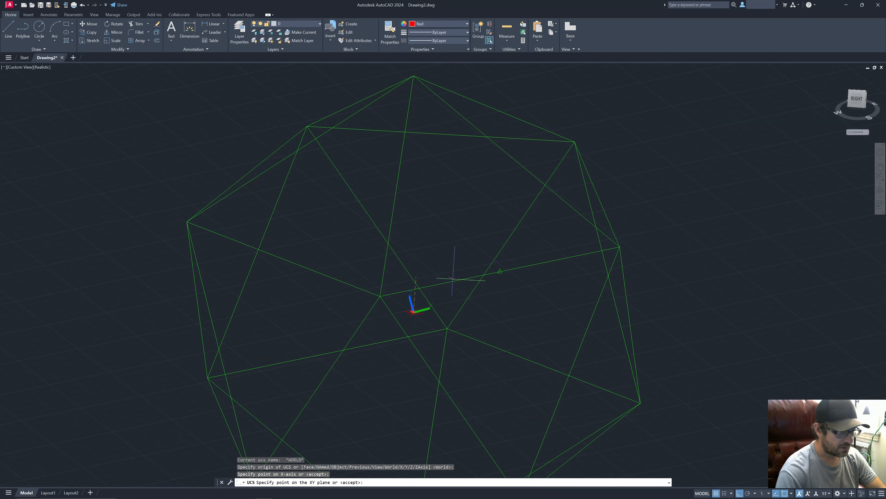
click(583, 254)
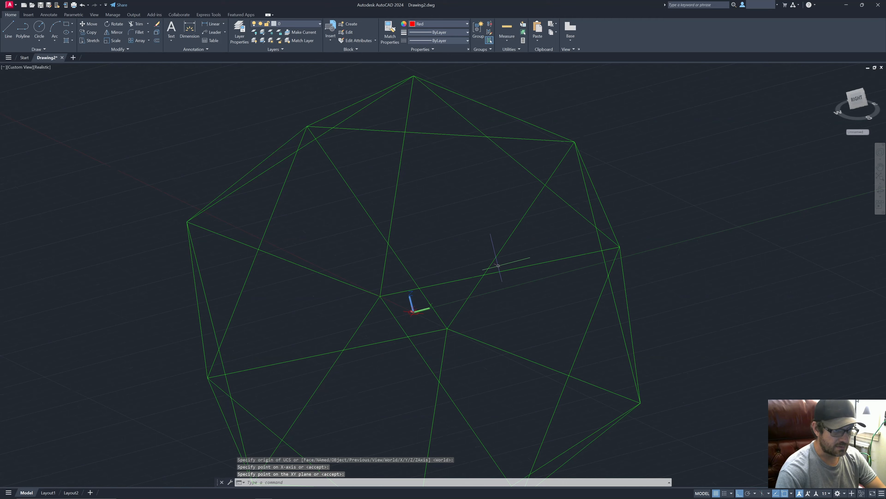
shift+middle_drag(498, 265, 522, 310)
click(478, 327)
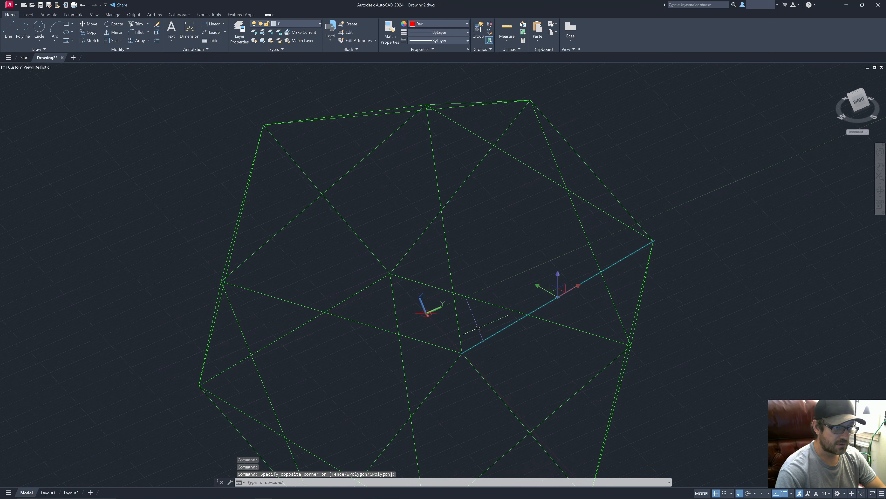
key(Escape)
key(Escape)
scroll(506, 335, up, 2)
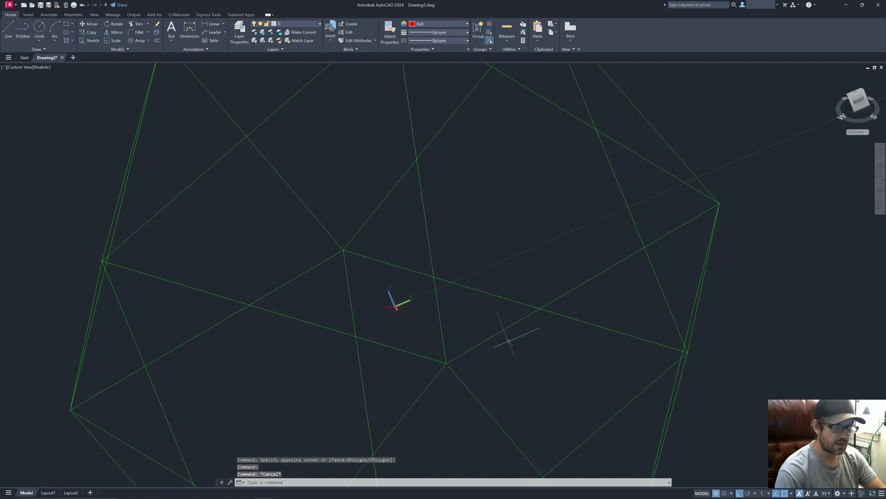
middle_drag(509, 341, 443, 334)
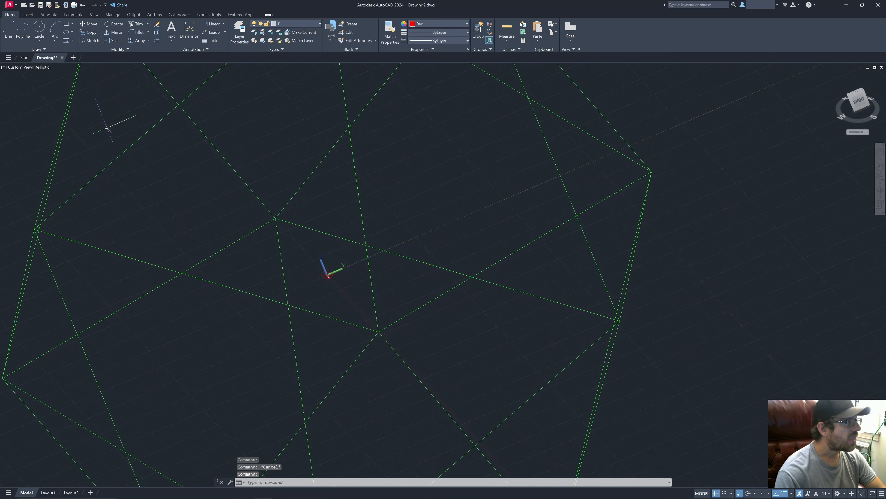
click(55, 41)
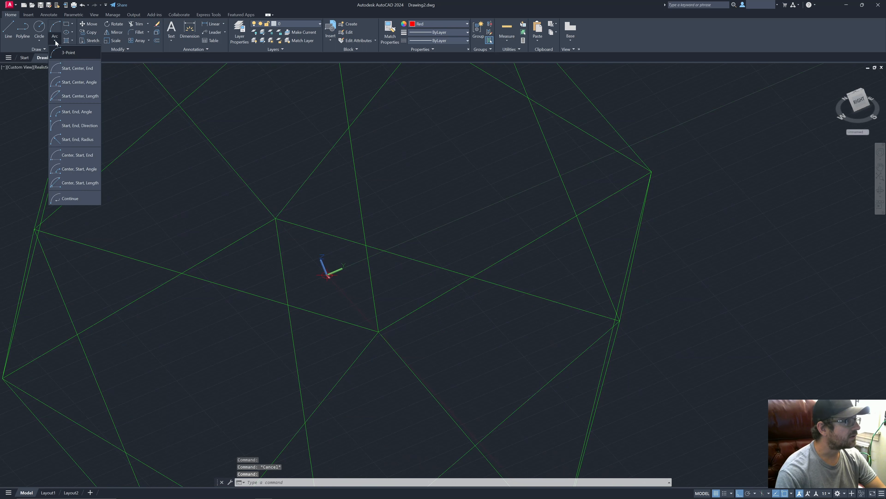
click(64, 53)
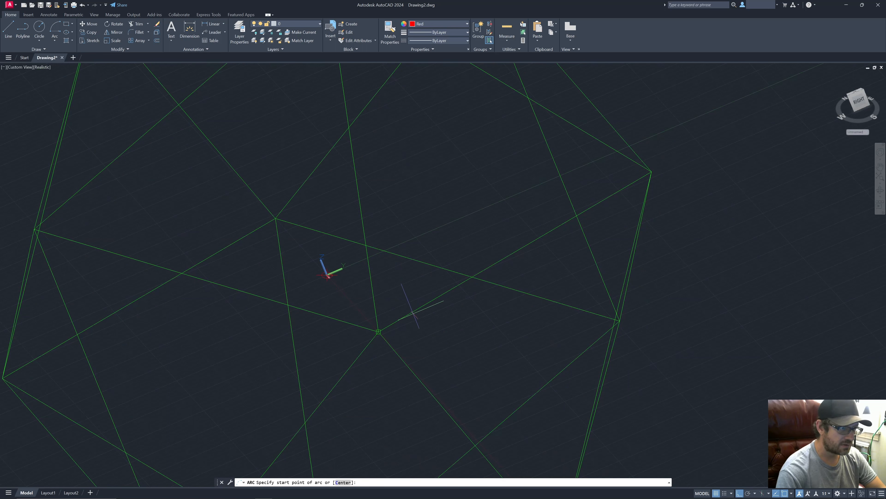
click(380, 331)
click(327, 275)
shift+middle_drag(384, 189, 360, 212)
key(Escape)
- Draw a red Start, Center, End arc between the two corners used for the UCS, centred on the polyhedron's centre point
middle_drag(465, 287, 506, 231)
click(54, 42)
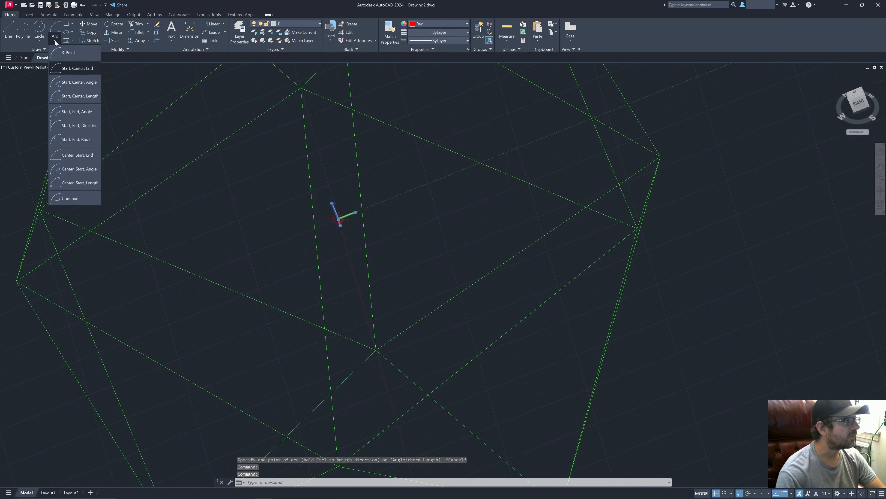
click(78, 67)
click(423, 313)
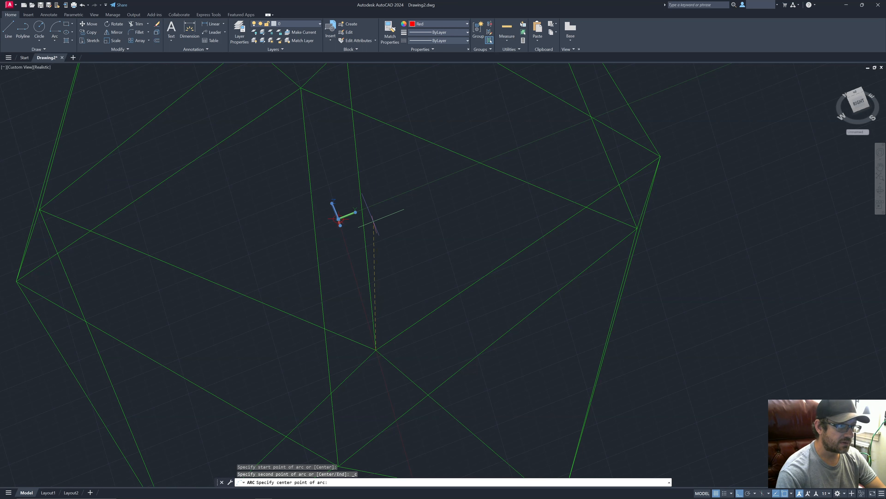
click(338, 218)
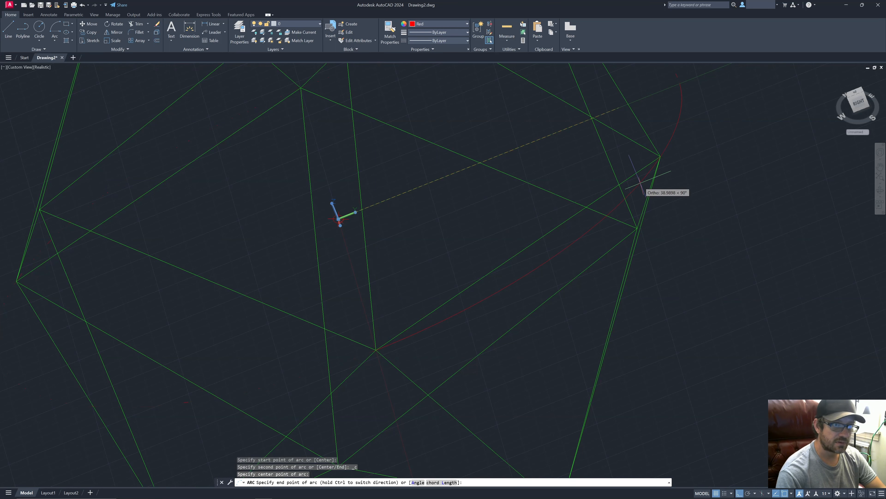
click(659, 156)
scroll(552, 234, down, 5)
shift+middle_drag(554, 236, 548, 271)
scroll(548, 215, up, 2)
scroll(514, 298, up, 2)
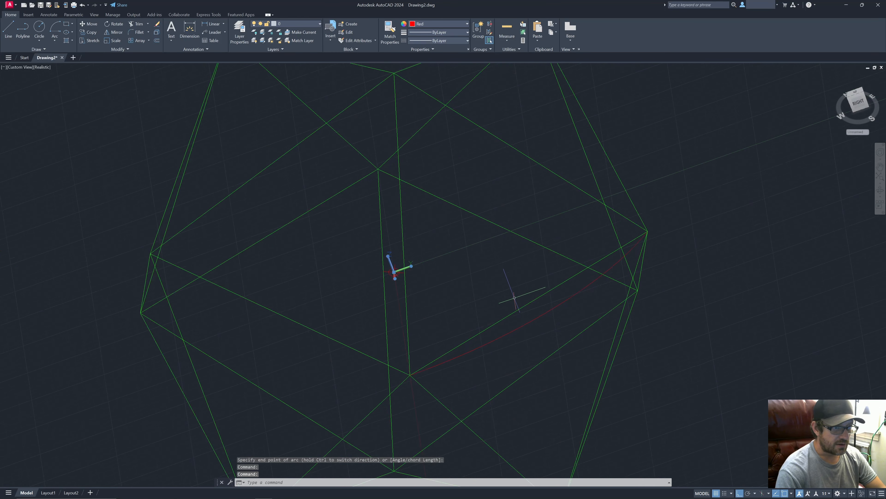
scroll(497, 283, down, 2)
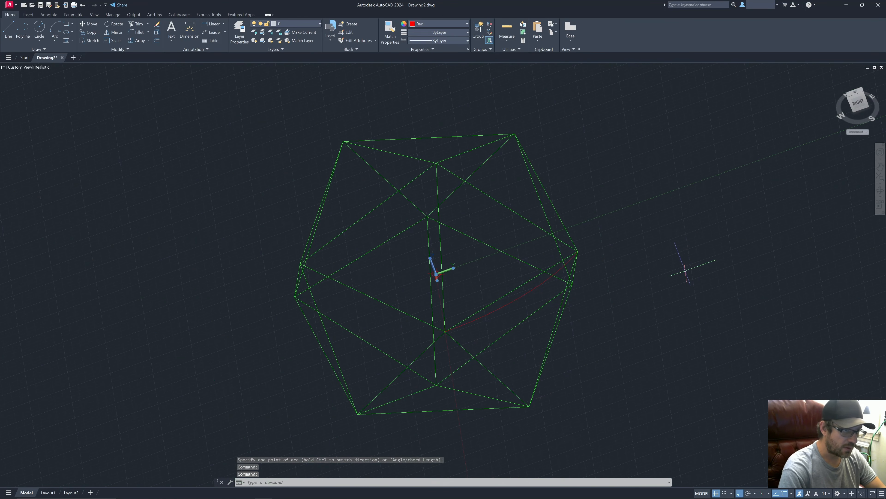
- Divide the red arc into 3 segments
text(divide)
key(Return)
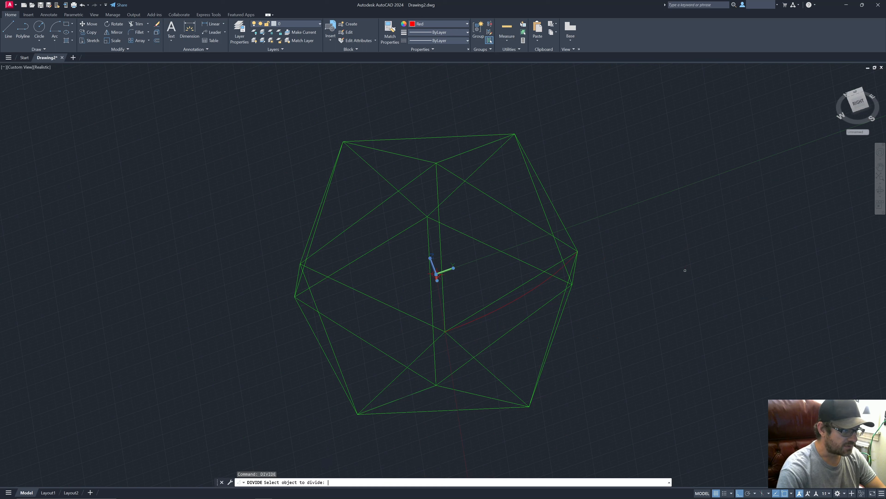
click(517, 299)
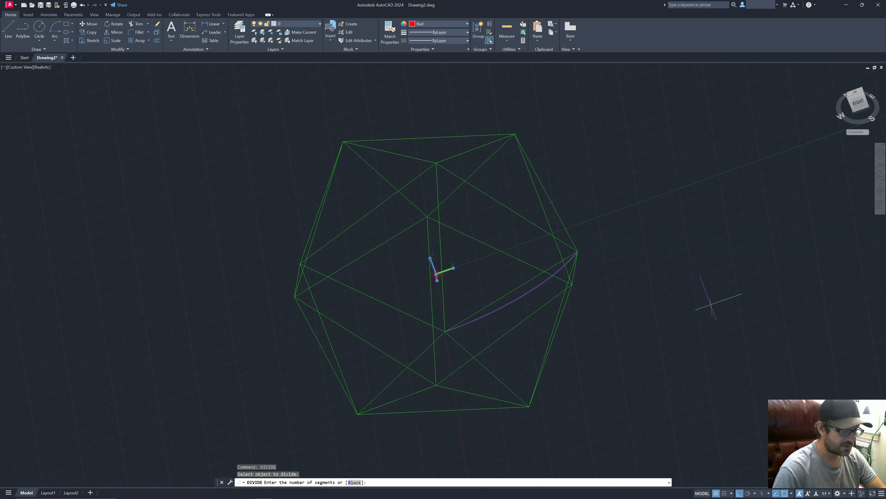
text(3)
key(Return)
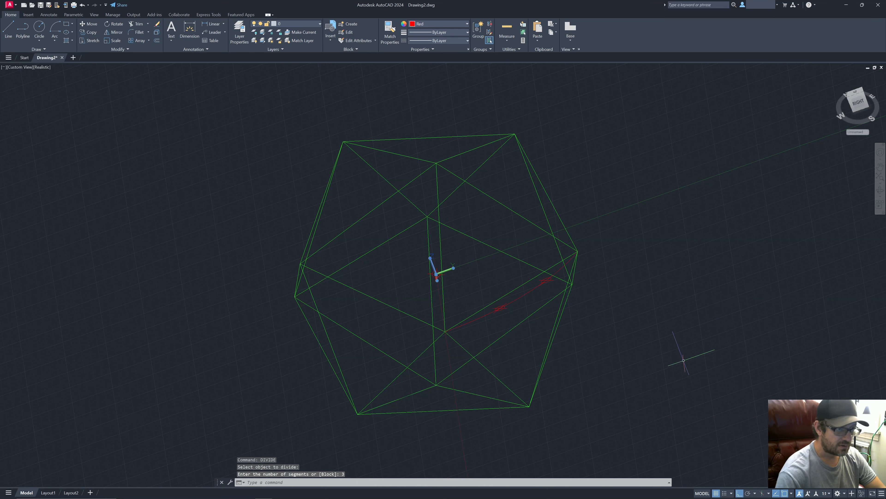
- Reset the UCS to World
scroll(516, 326, up, 3)
shift+middle_drag(508, 328, 644, 359)
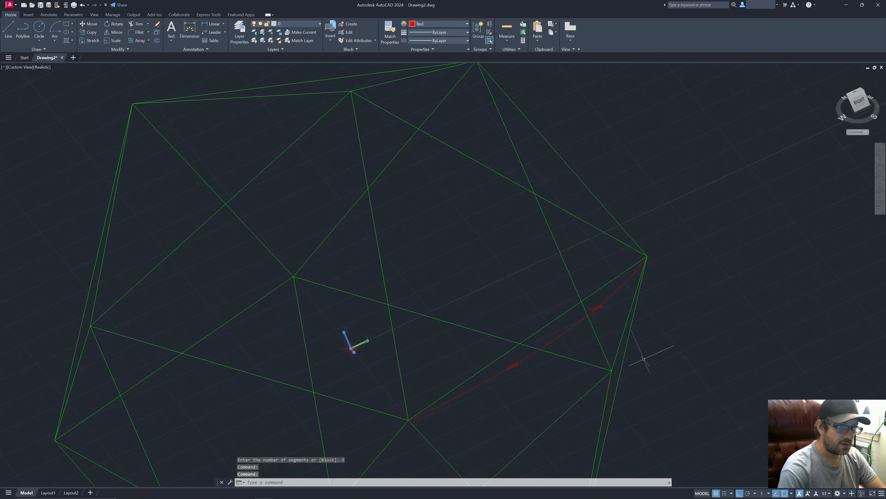
text(ucs)
key(Return)
key(Return)
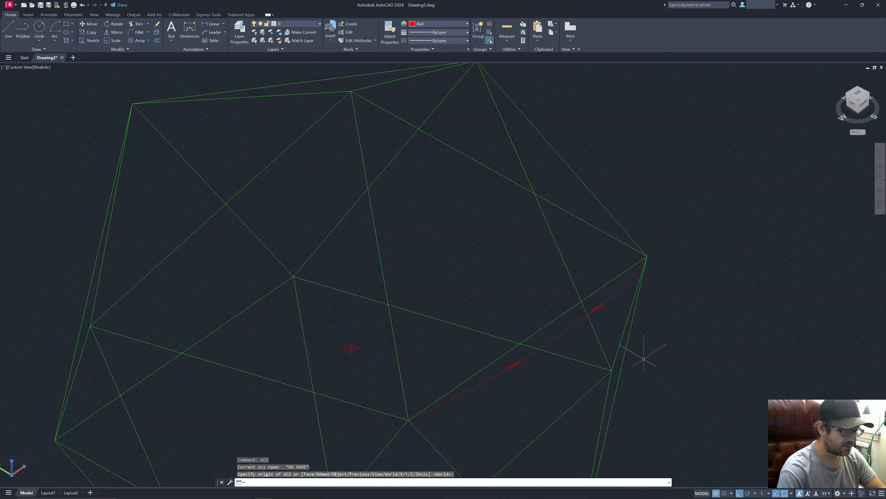
- 3D-mirror the arc and its two division points about the plane through its right end, the opposite edge's midpoint and the centre point, keeping the originals
text(3dmirro)
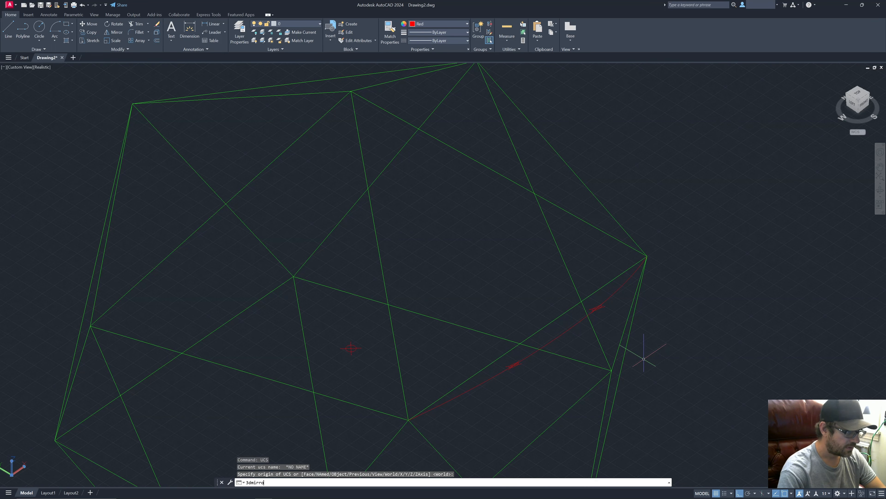
text(r)
key(Return)
click(616, 360)
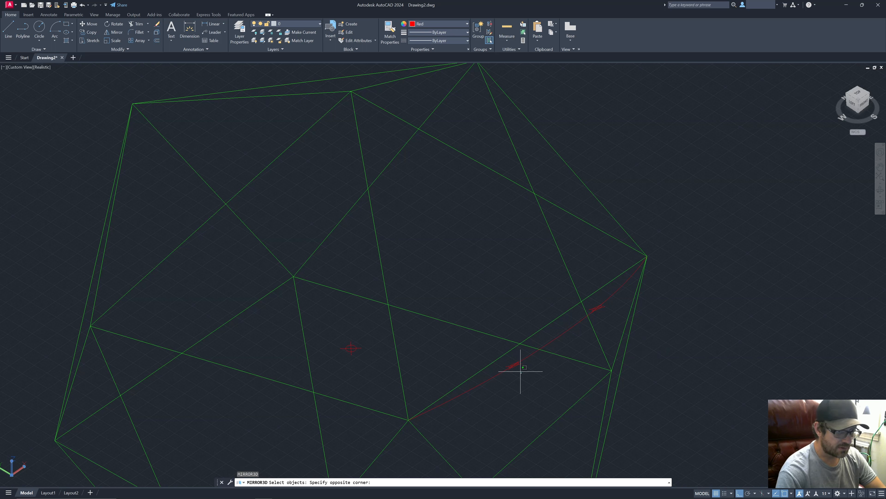
click(529, 342)
click(602, 307)
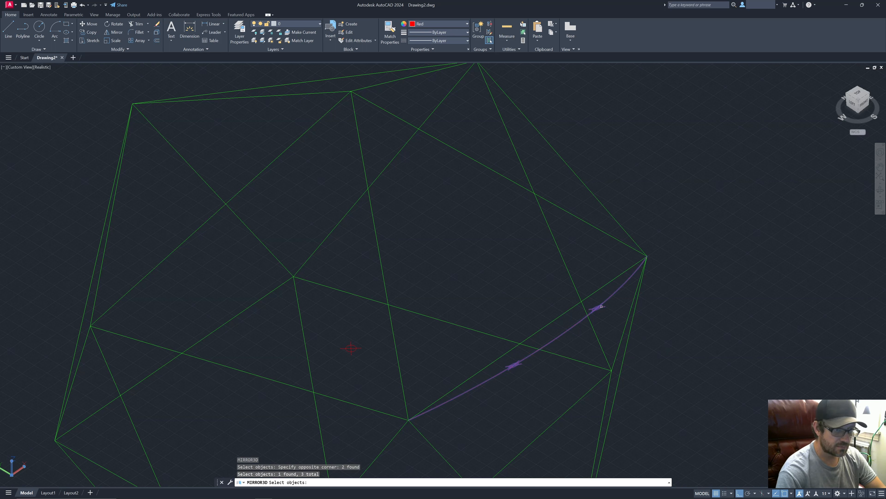
key(Return)
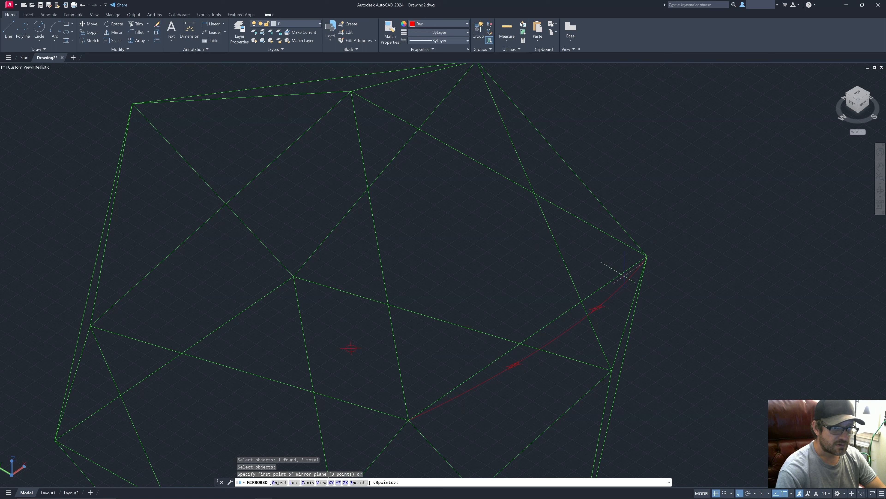
click(628, 273)
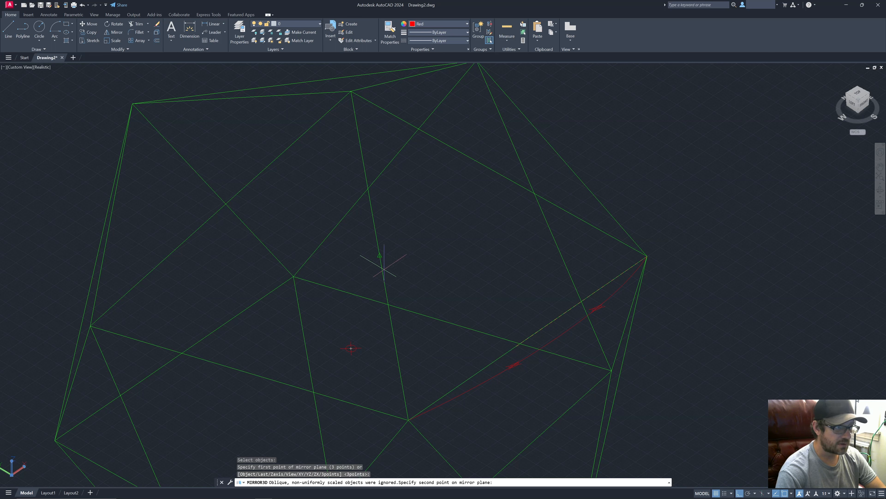
click(380, 255)
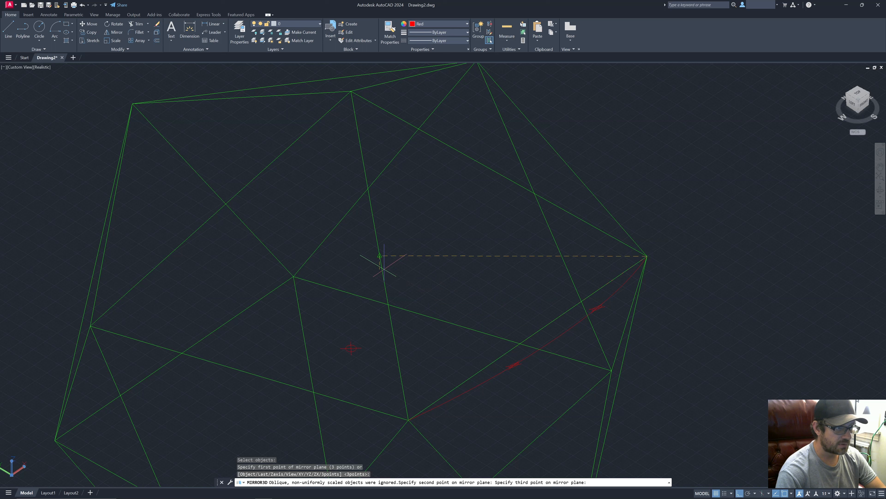
click(351, 348)
key(Return)
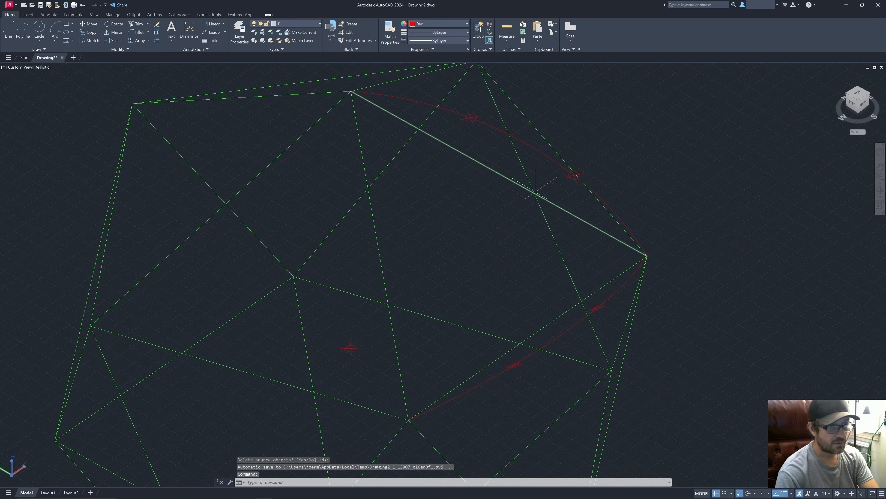
- 3D-mirror the upper arc and its points about the plane through the top corner, the opposite edge's midpoint and the centre point, keeping the originals
key(Return)
click(575, 174)
click(574, 175)
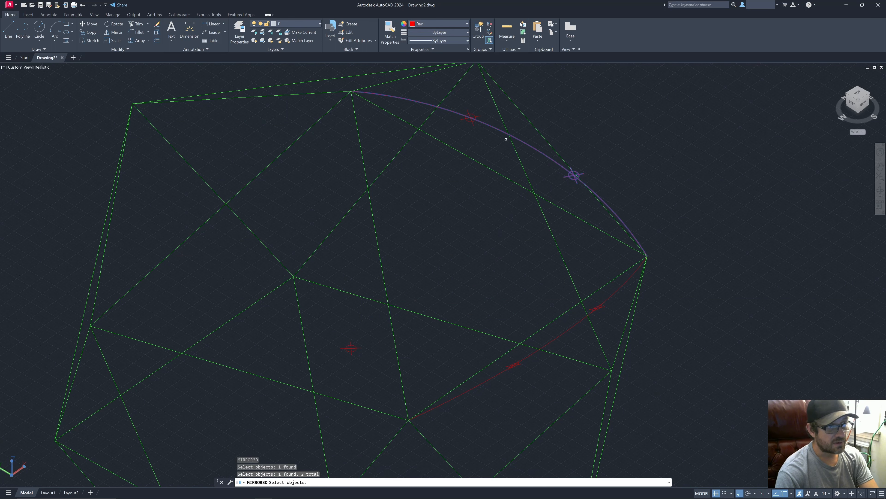
click(473, 125)
key(Return)
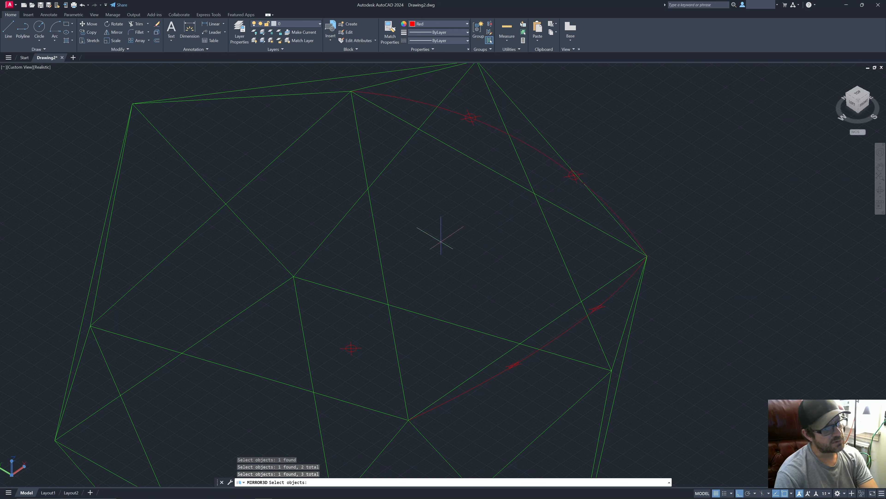
click(351, 91)
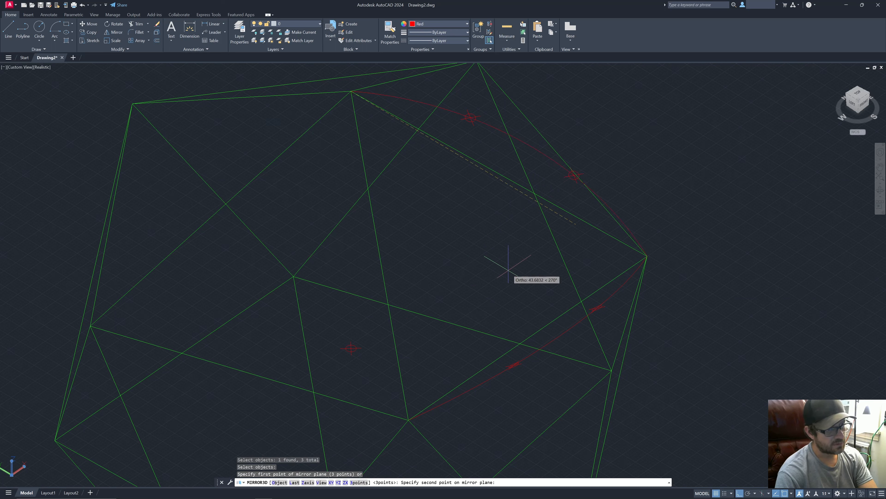
click(527, 334)
click(351, 348)
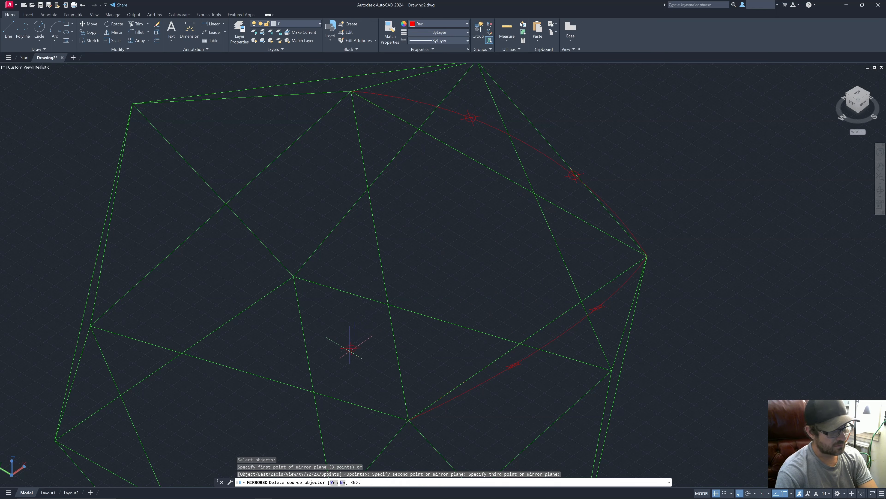
key(Return)
- Draw a line joining the two division points nearest the lower corner of the arced face
shift+middle_drag(458, 268, 415, 287)
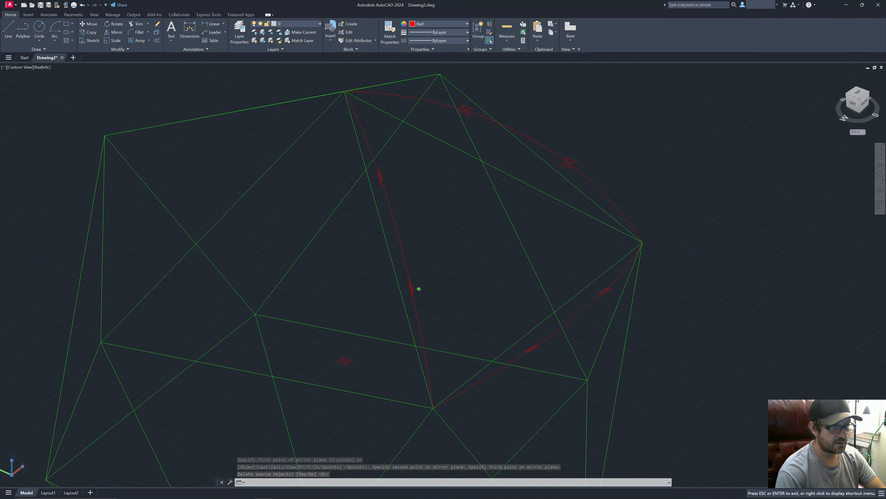
text(line)
key(Return)
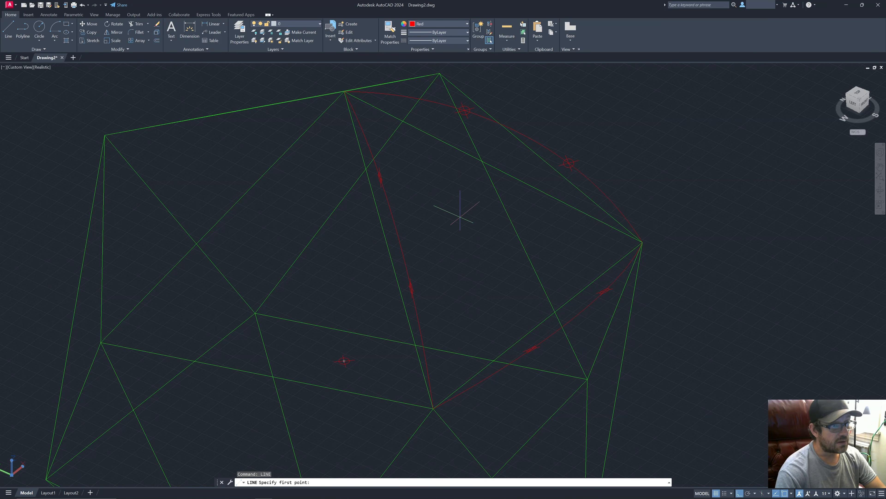
mouse_move(460, 241)
middle_down()
mouse_move(459, 232)
mouse_move(390, 218)
middle_up()
click(342, 266)
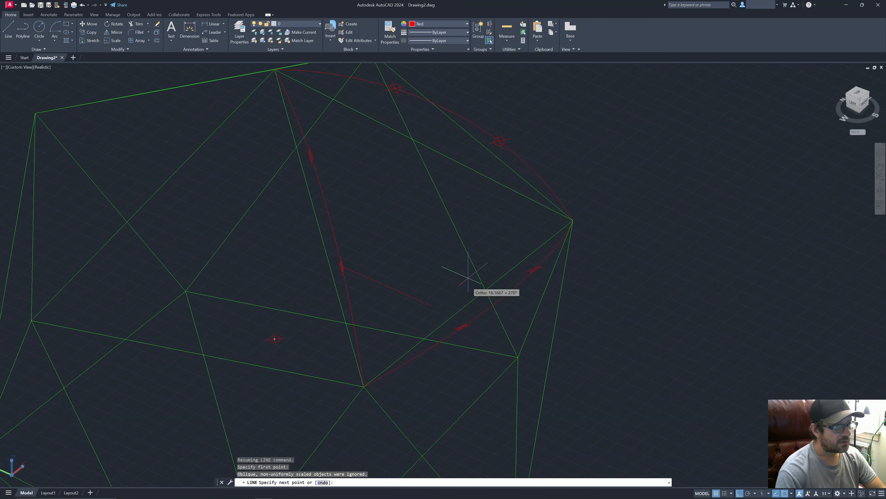
click(462, 324)
key(Escape)
- Draw a line joining the two division points nearest the top corner of the arced face
right_click(407, 225)
click(414, 229)
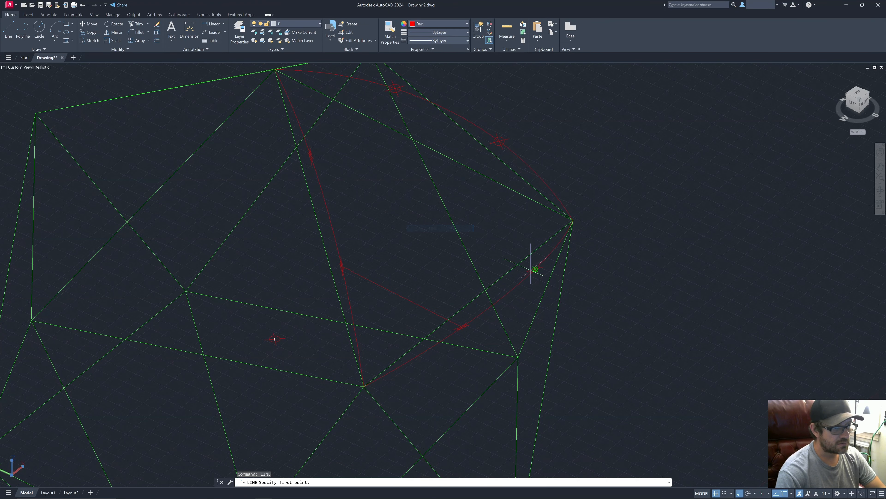
shift+middle_drag(439, 142, 393, 259)
click(310, 170)
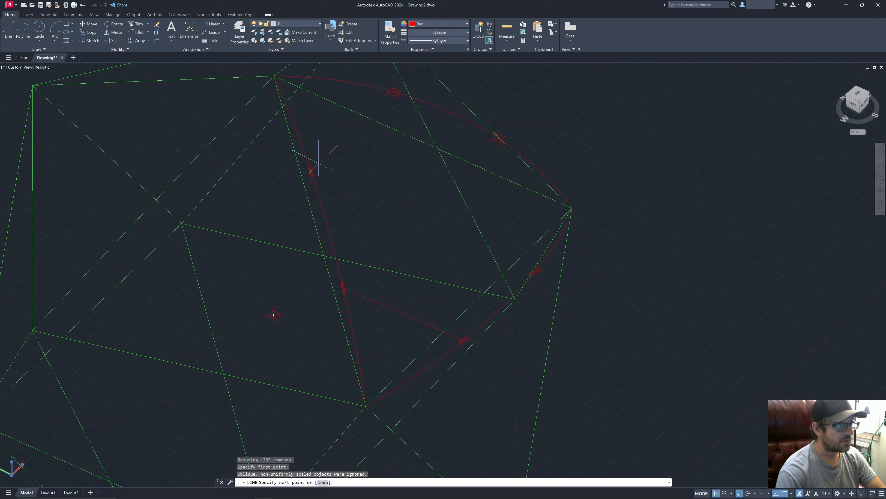
click(393, 92)
key(Escape)
- Draw a line joining the two division points nearest the right corner of the arced face
right_click(405, 124)
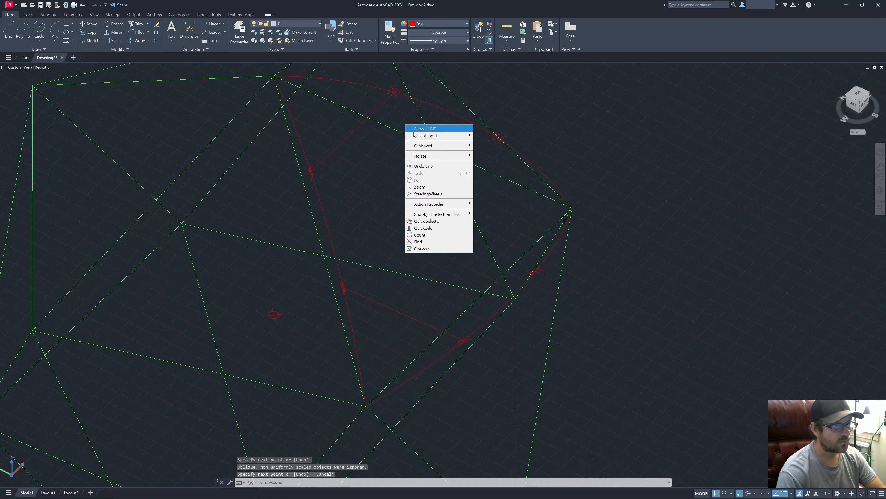
click(411, 128)
click(498, 139)
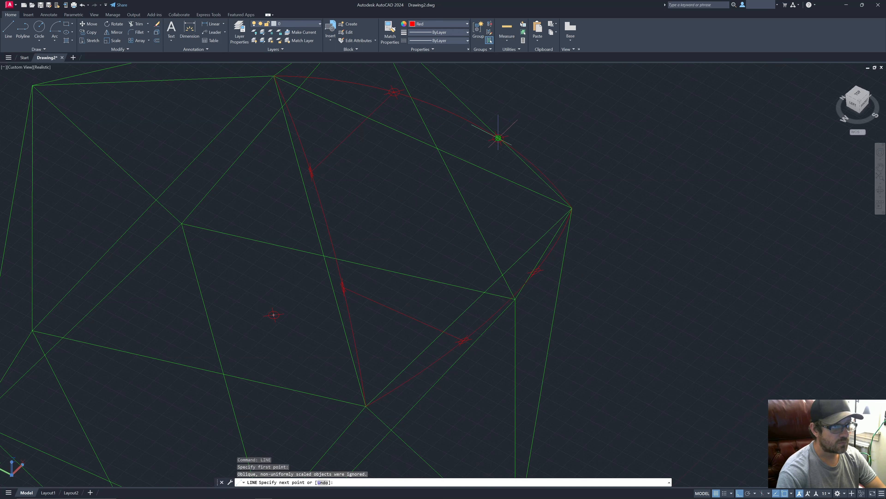
click(536, 269)
key(Escape)
right_click(413, 206)
click(429, 212)
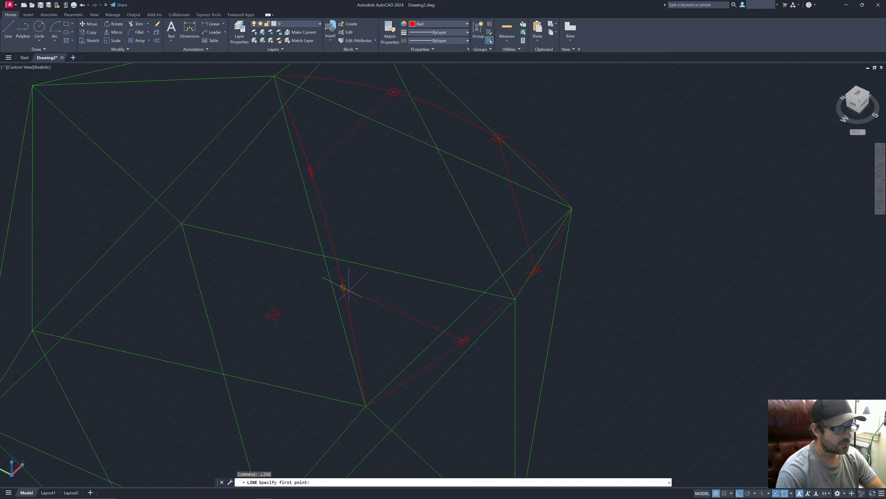
click(342, 288)
key(Escape)
- Draw a line across the face from the left arc's lower division point to the upper arc's division point nearest the right corner
right_click(364, 231)
click(379, 235)
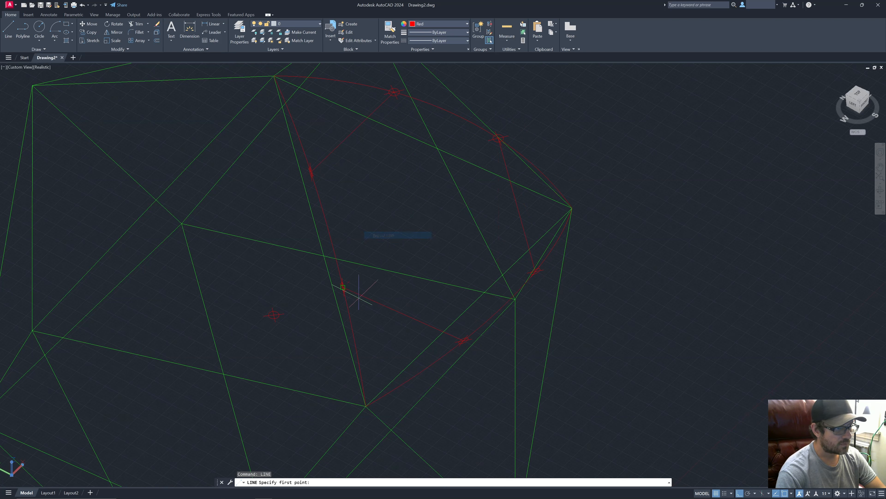
click(343, 288)
click(498, 138)
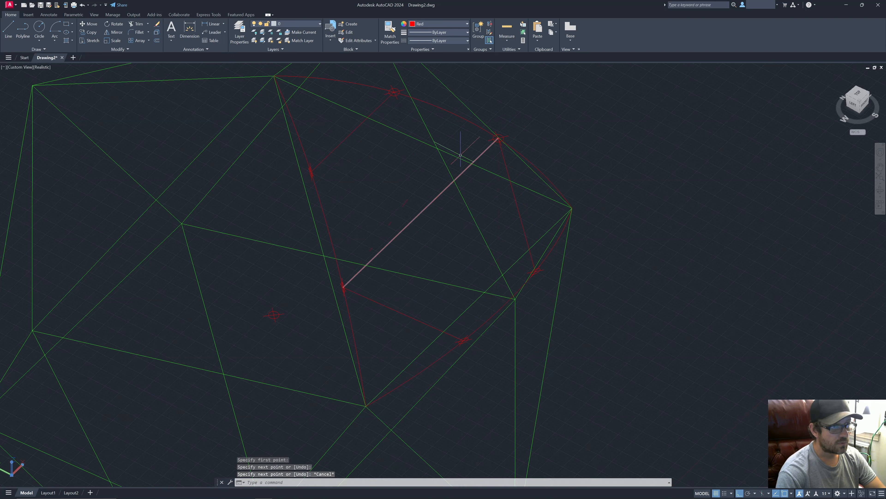
key(Escape)
- Try to draw a line from the lower arc's division point nearest the lower corner to the upper arc's division point nearest the top corner
right_click(461, 140)
click(470, 143)
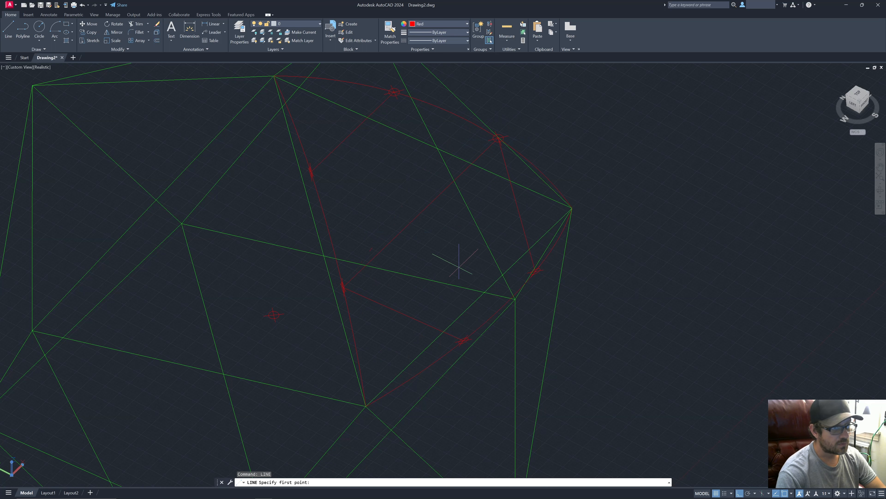
click(463, 341)
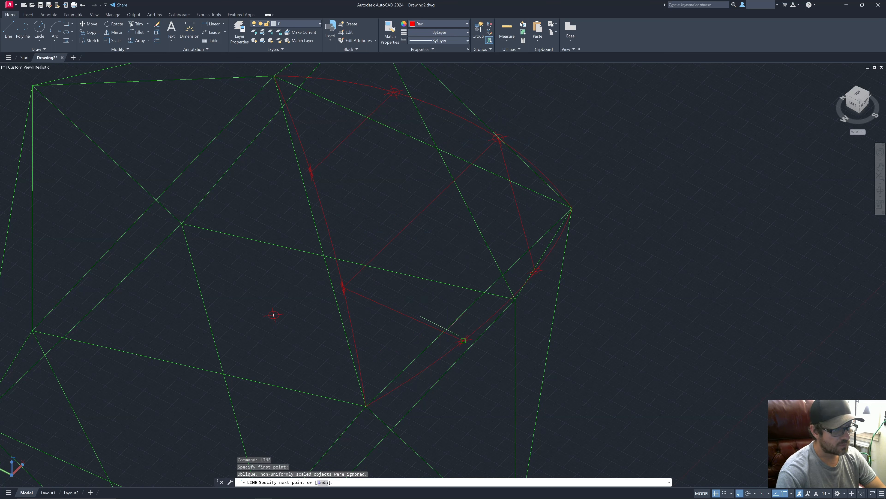
click(395, 92)
key(Escape)
- Draw a line from the left arc's upper division point to the lower arc's division point nearest the right corner
shift+middle_drag(469, 198, 453, 224)
right_click(453, 187)
click(461, 191)
click(326, 143)
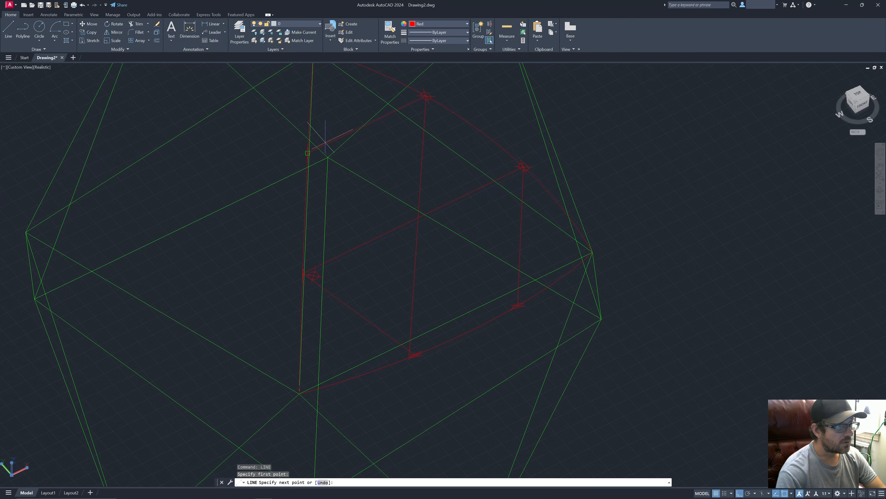
click(518, 306)
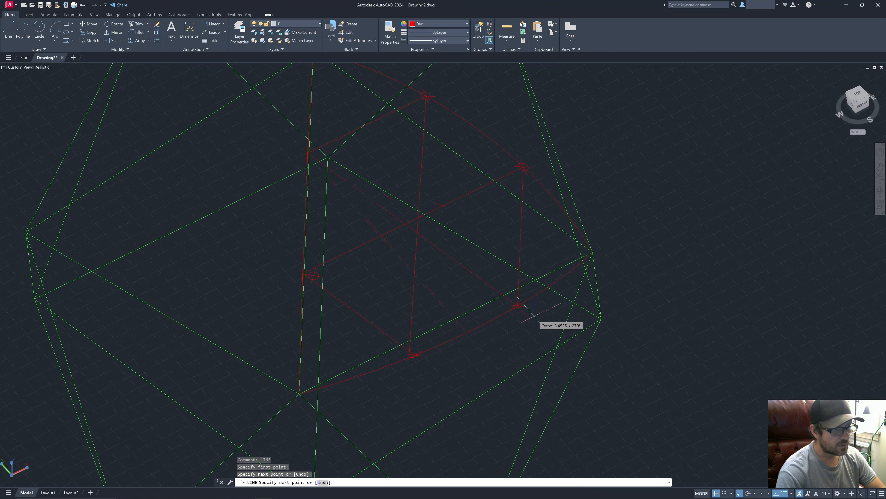
key(Escape)
- Erase the cross-face line that misses the lower arc's division point nearest the lower corner
shift+middle_drag(518, 306, 514, 178)
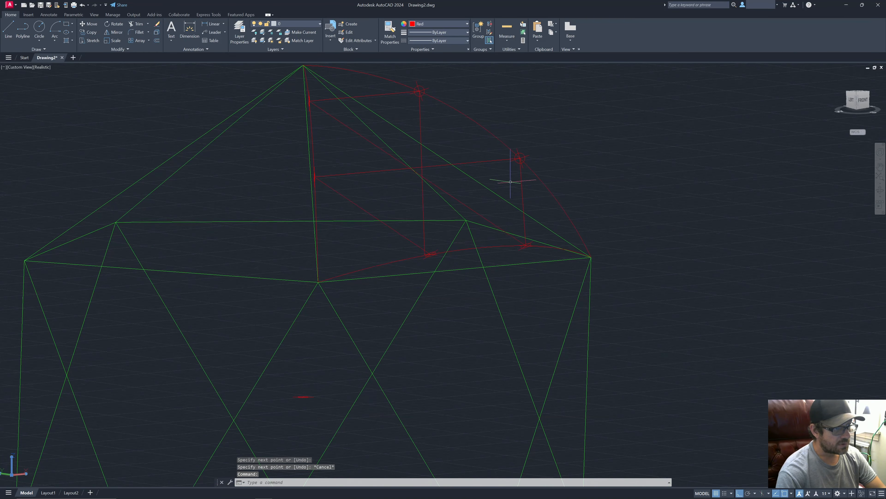
scroll(468, 280, up, 8)
shift+middle_drag(481, 258, 471, 281)
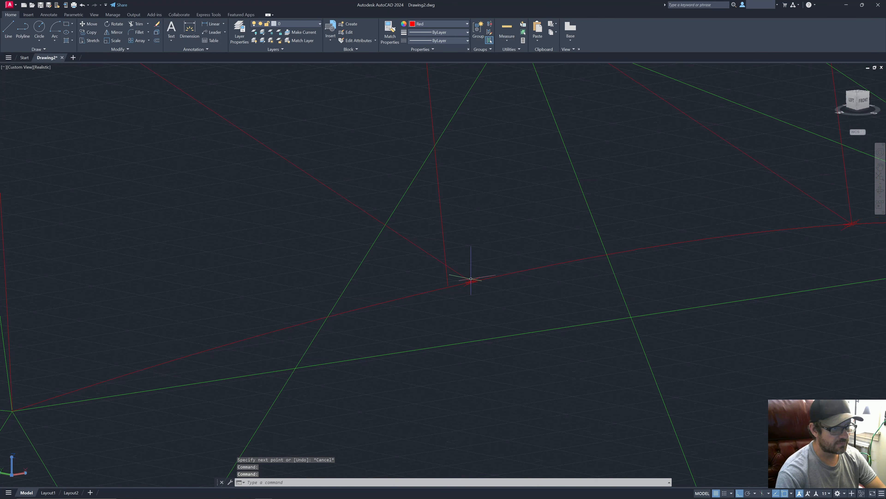
click(452, 224)
click(438, 209)
key(Delete)
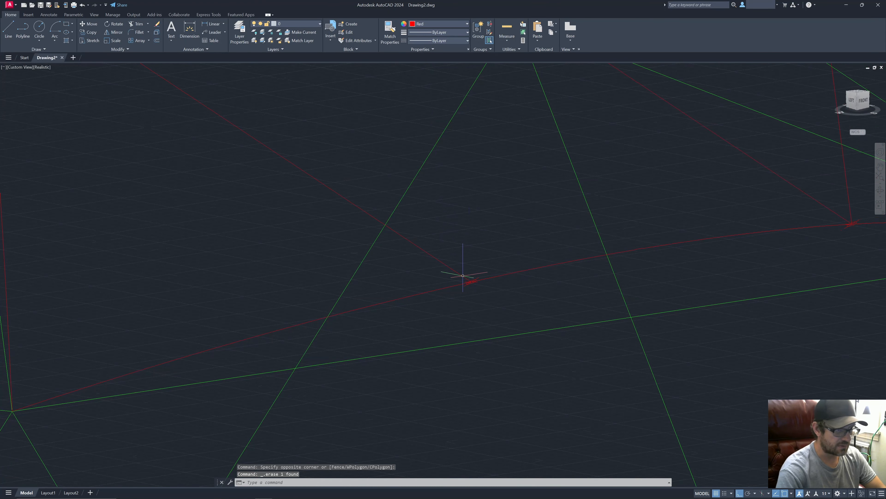
key(Escape)
- Redraw the erased line from the lower arc's left division point to the upper arc's division point nearest the top corner
text(l)
key(Return)
click(463, 275)
scroll(463, 275, down, 4)
shift+middle_drag(463, 224, 463, 279)
key(Escape)
- Enable the Intersection object snap in the drafting settings alongside the existing snap modes
middle_drag(387, 280, 400, 218)
scroll(400, 268, up, 2)
scroll(443, 222, up, 1)
shift+middle_drag(483, 255, 461, 268)
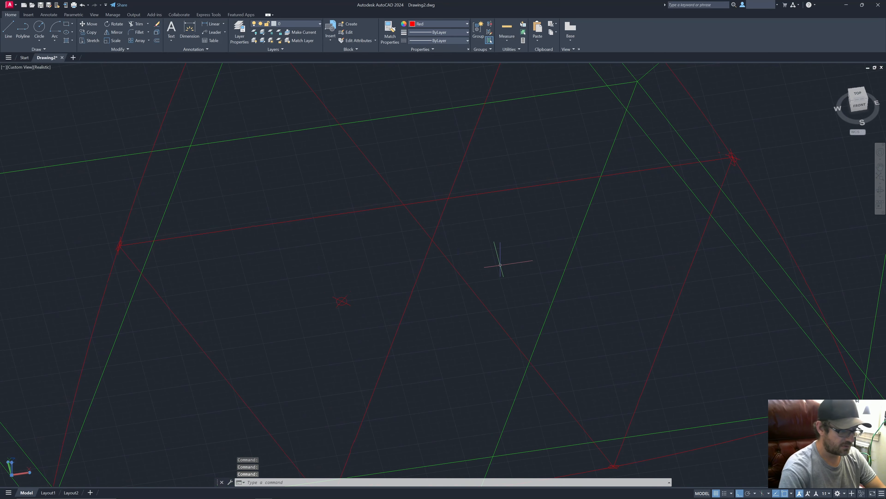
text(snpa)
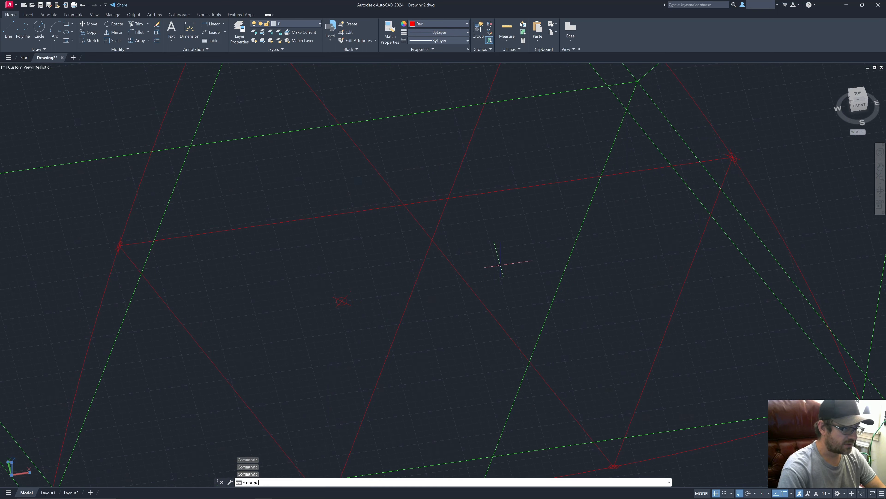
key(Return)
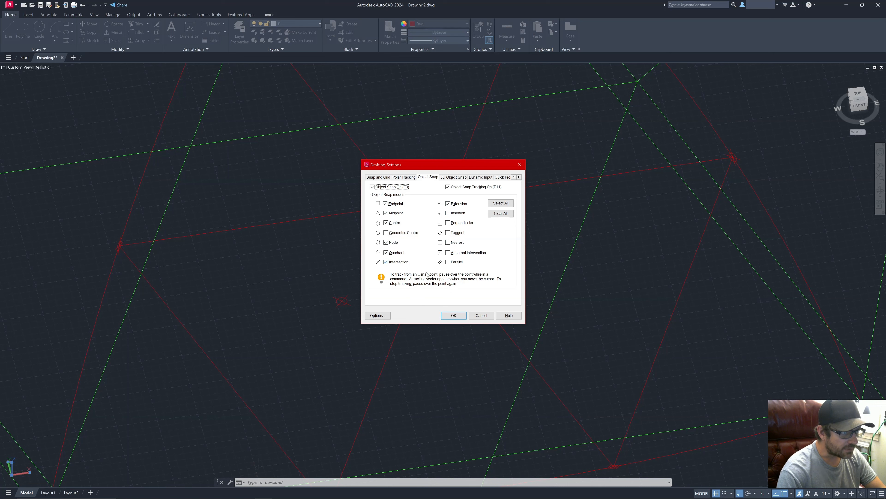
click(461, 317)
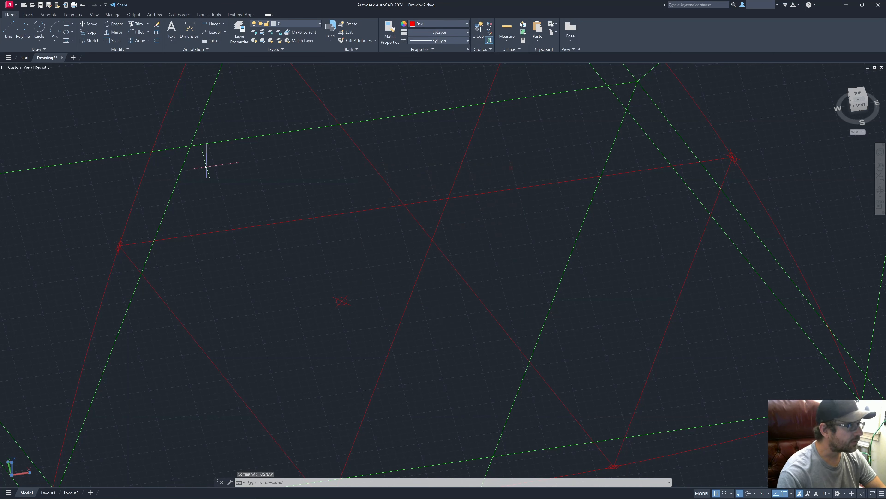
click(39, 40)
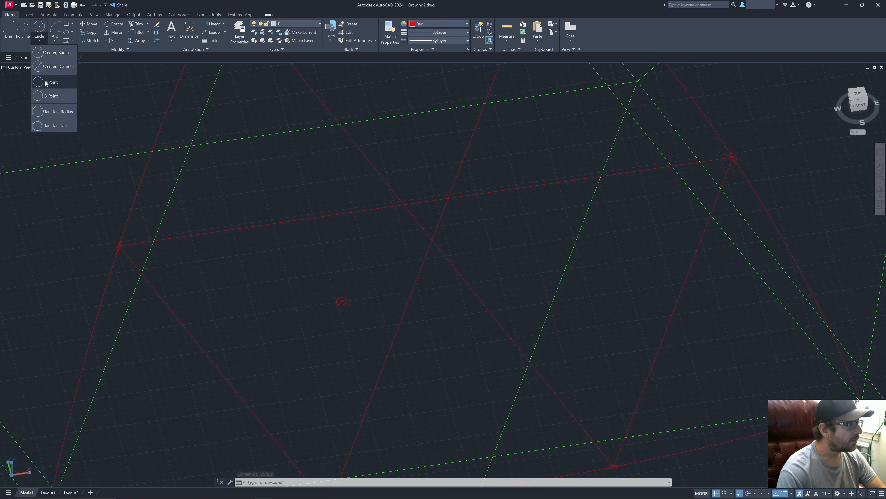
click(49, 96)
click(404, 205)
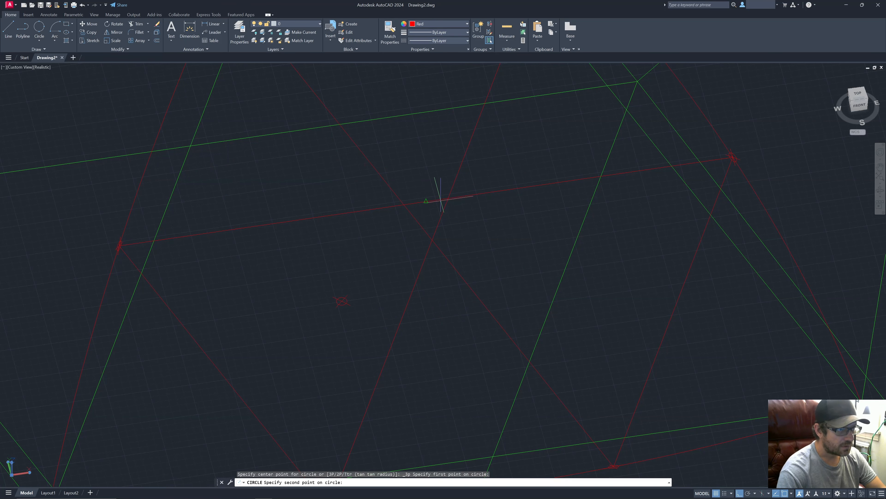
click(448, 198)
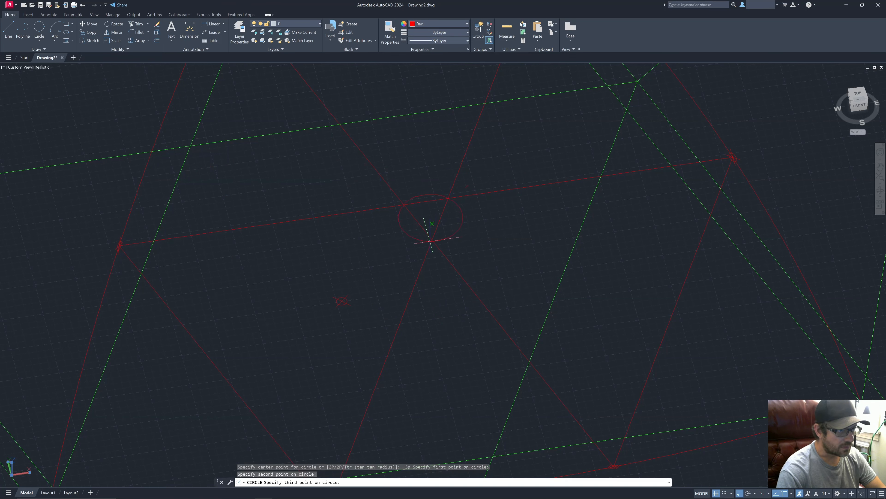
key(Escape)
- Define a UCS from the small central triangle's three corners: upper-left as origin, upper-right on the X axis, lower one on the XY plane
text(UCS)
key(Return)
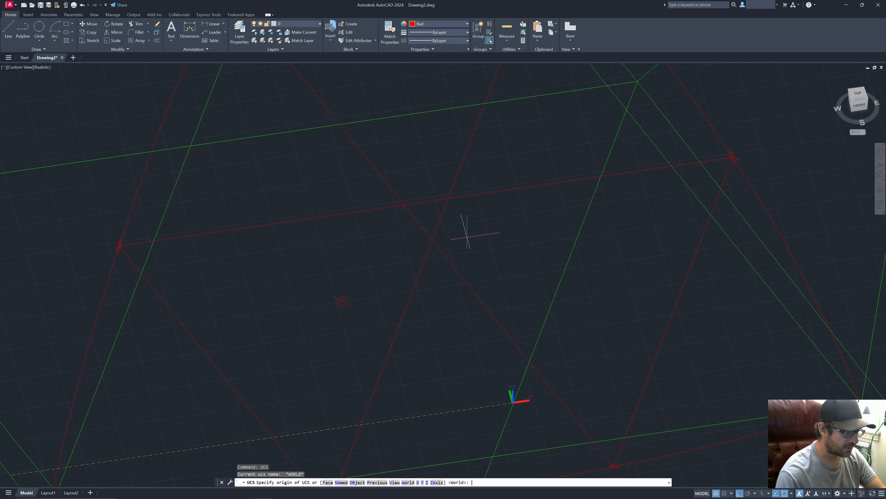
click(404, 204)
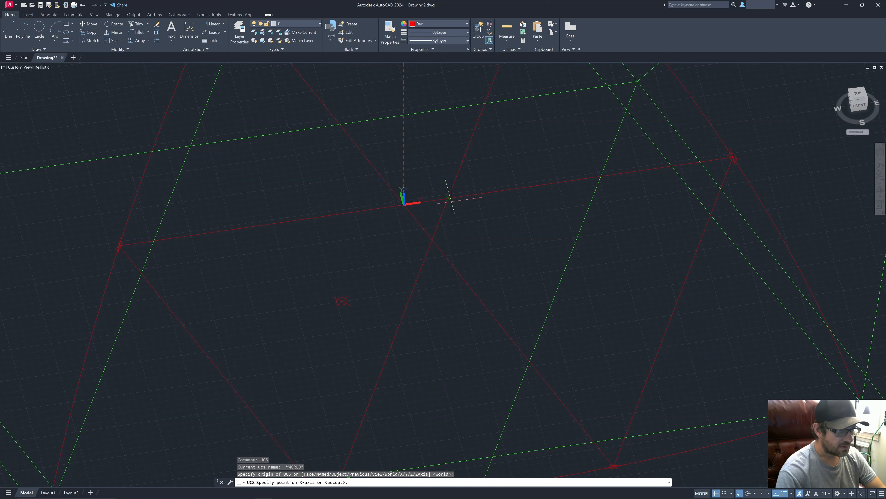
click(448, 198)
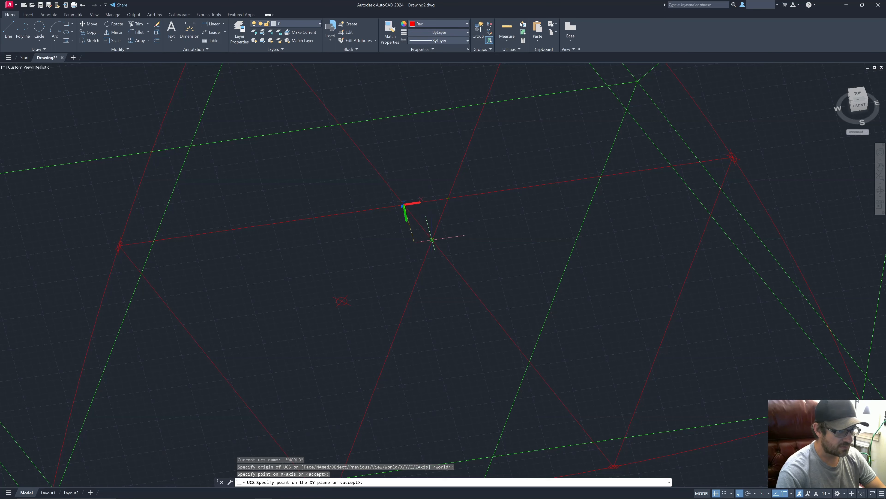
click(432, 240)
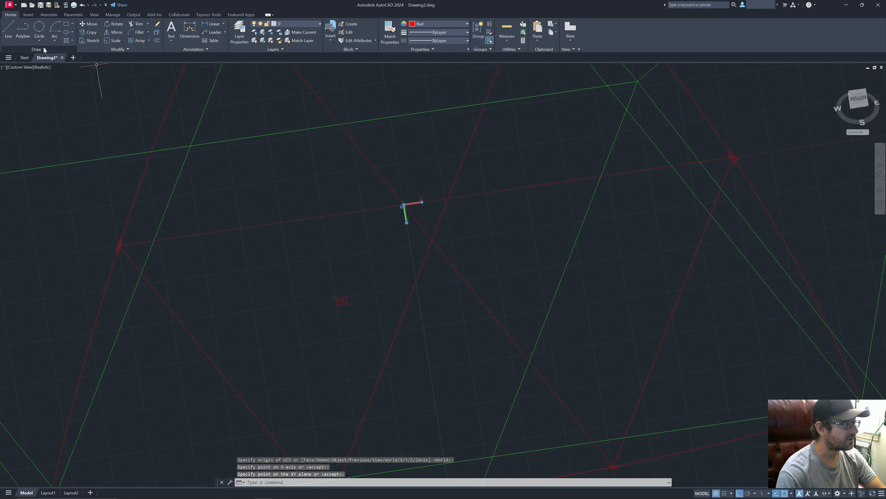
click(38, 27)
click(422, 202)
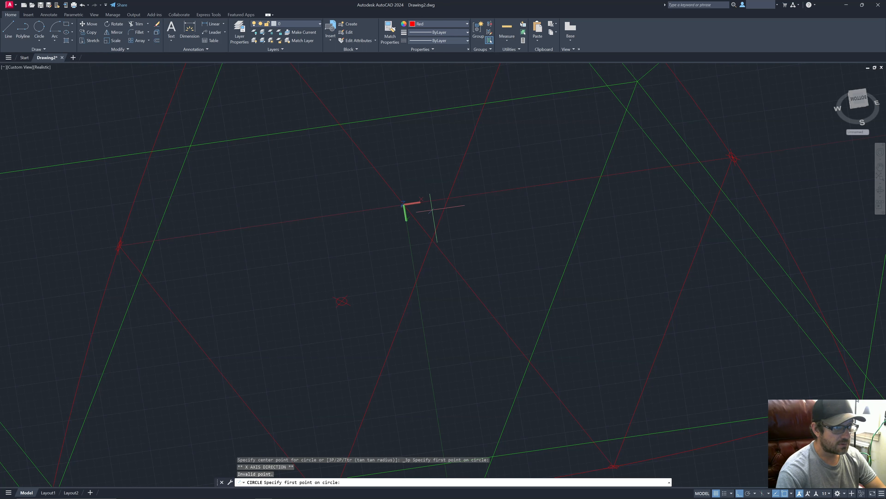
click(440, 218)
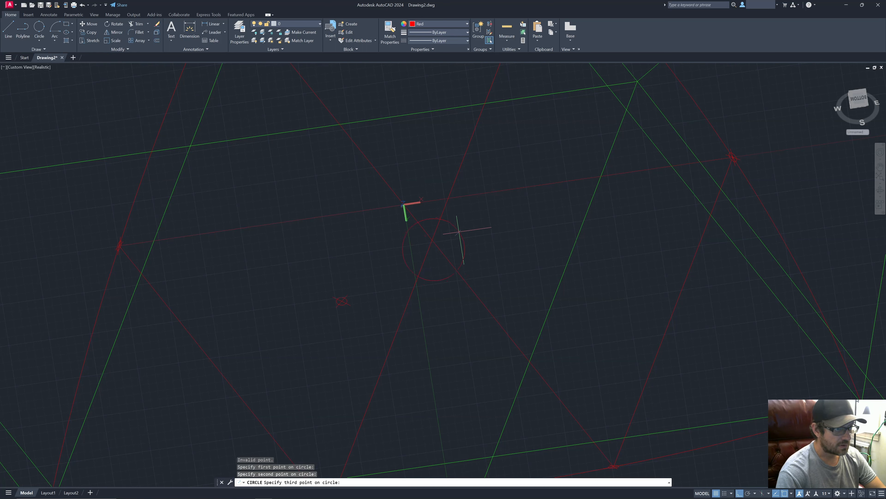
key(Escape)
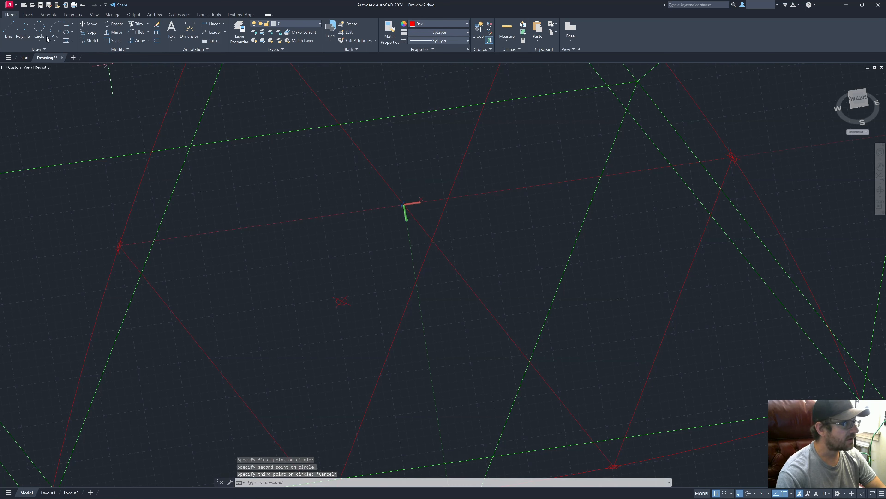
- Draw a 3-point circle through the midpoints of the small central triangle's sides
click(38, 41)
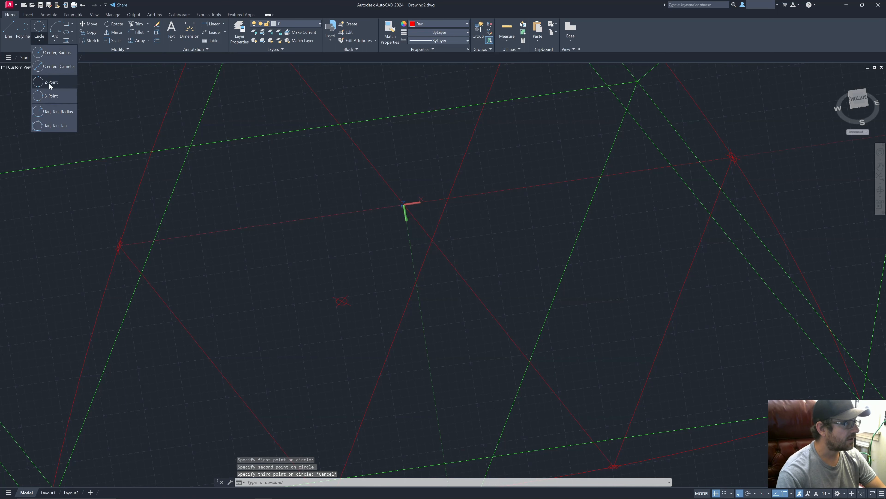
click(56, 103)
click(406, 208)
click(439, 216)
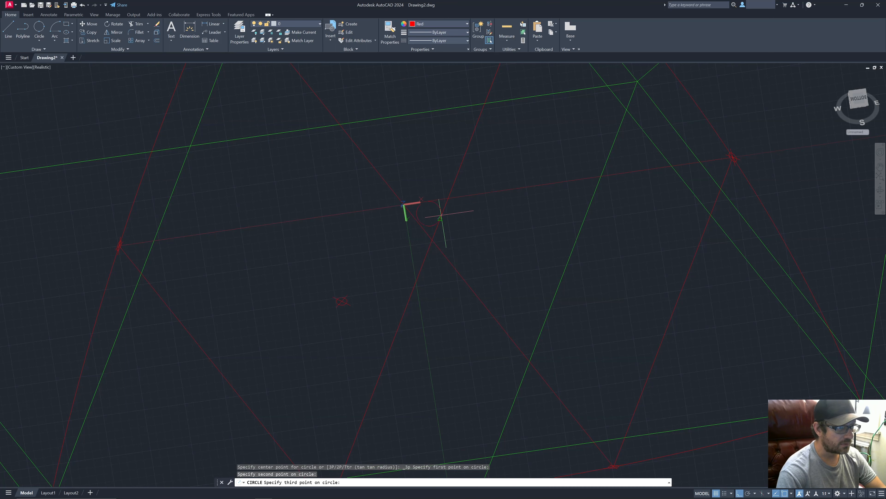
click(418, 220)
- Place a point at the centre of the small circle
scroll(419, 213, up, 5)
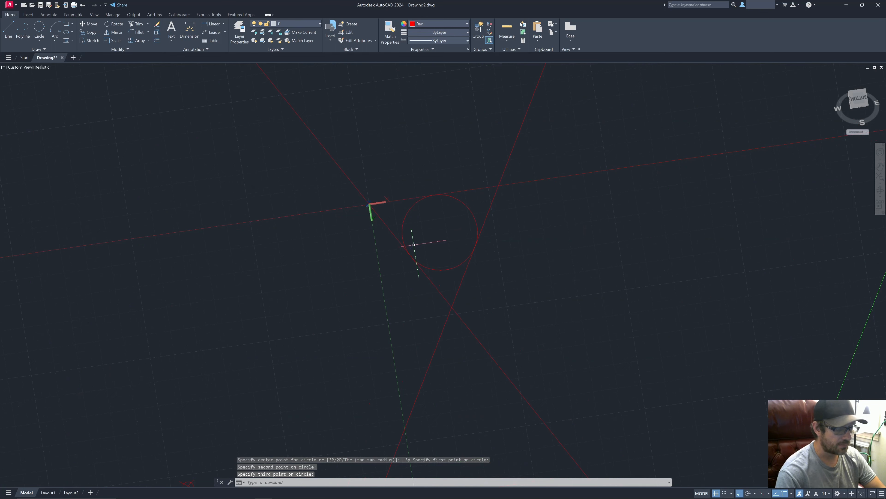
text(point)
key(Return)
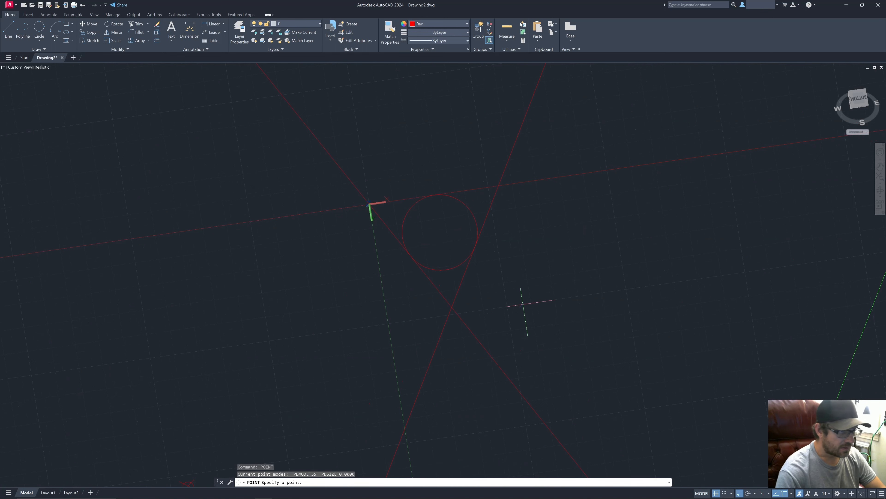
- Draw a line between the icosahedron's centre point and the point in the small circle
shift+middle_drag(449, 236, 431, 297)
text(line)
key(Return)
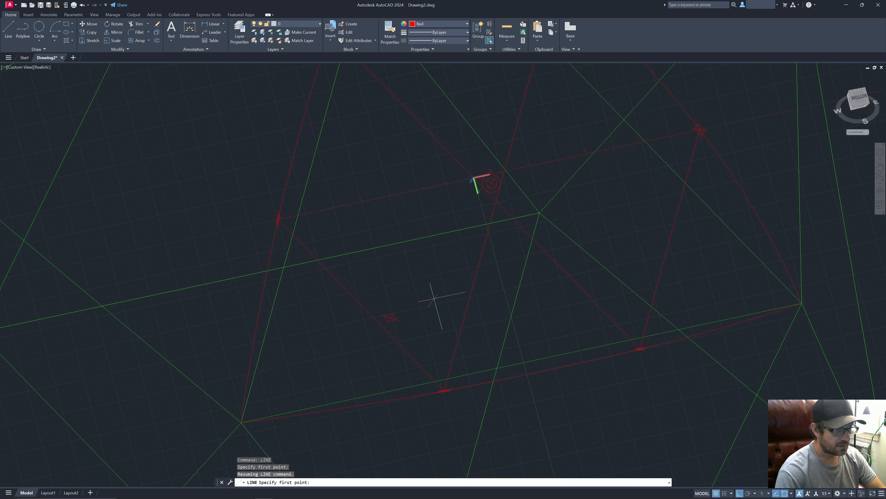
click(491, 182)
scroll(492, 183, up, 5)
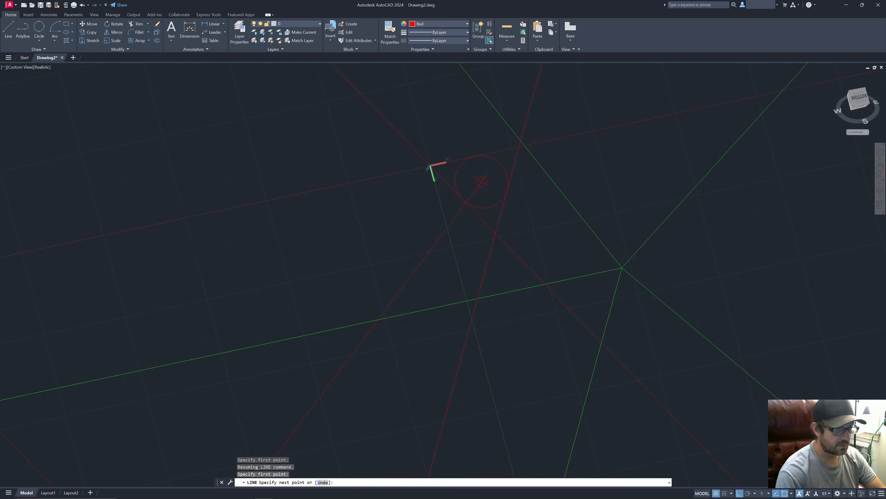
key(Escape)
- Run Lengthen with the Total option, picking the total length from the icosahedron's centre point towards an outer vertex
scroll(522, 231, down, 5)
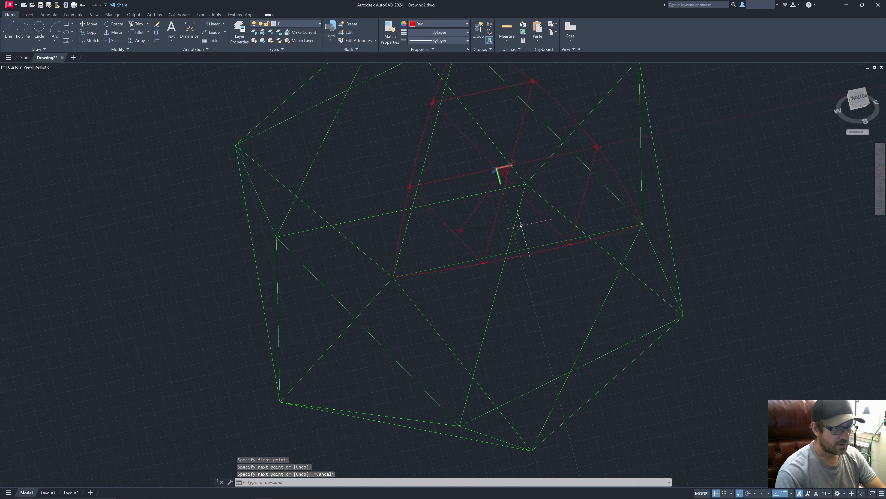
text(lengt)
key(Return)
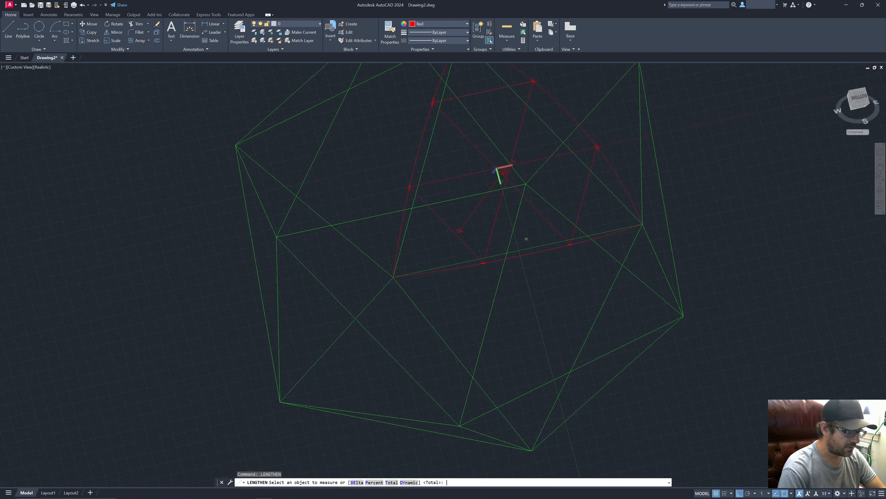
text(tot)
key(Return)
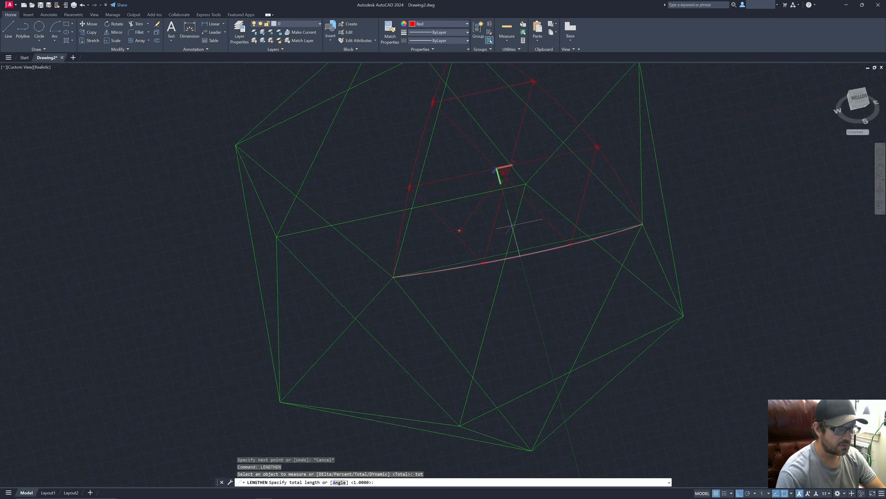
scroll(464, 217, up, 5)
click(455, 249)
scroll(462, 232, down, 5)
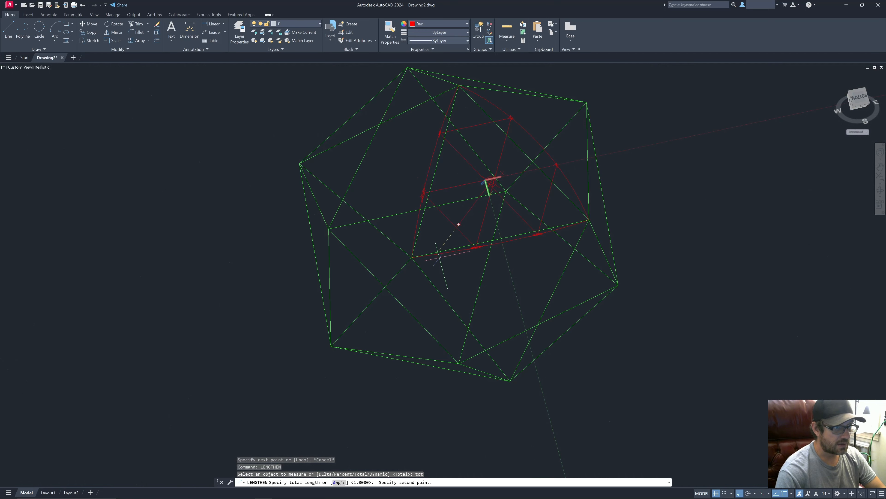
scroll(406, 257, up, 4)
shift+middle_drag(453, 265, 643, 243)
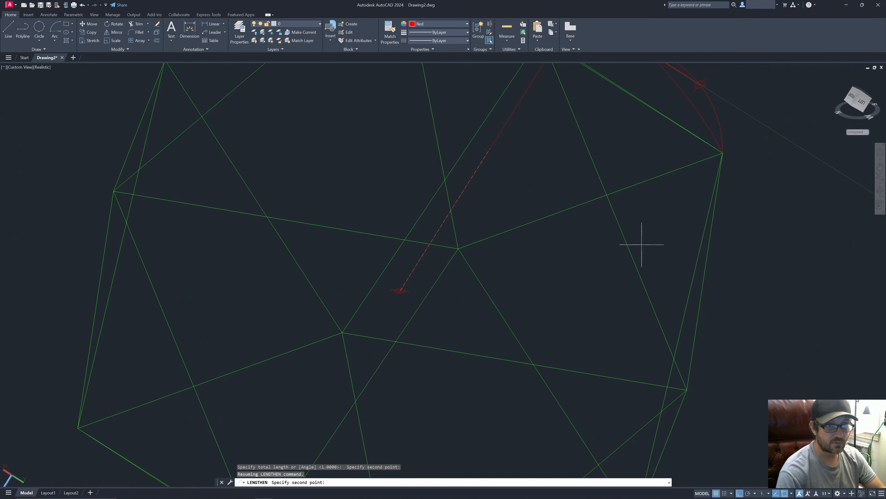
scroll(719, 155, up, 5)
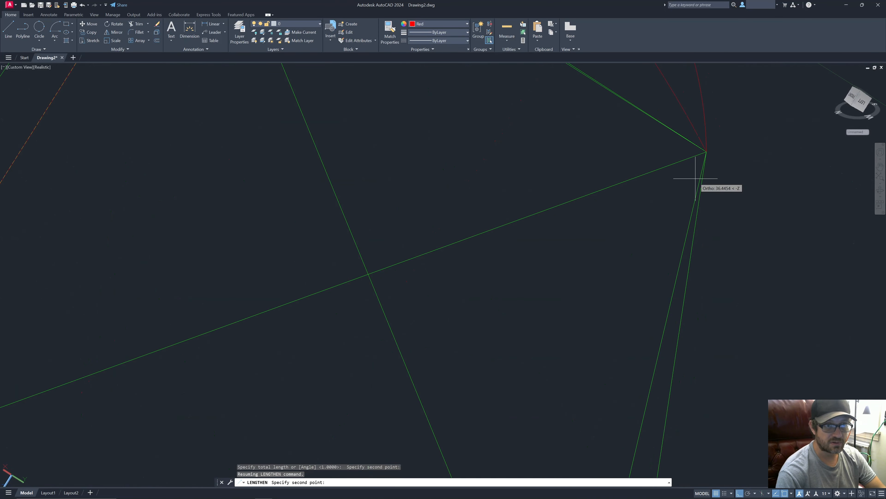
click(689, 159)
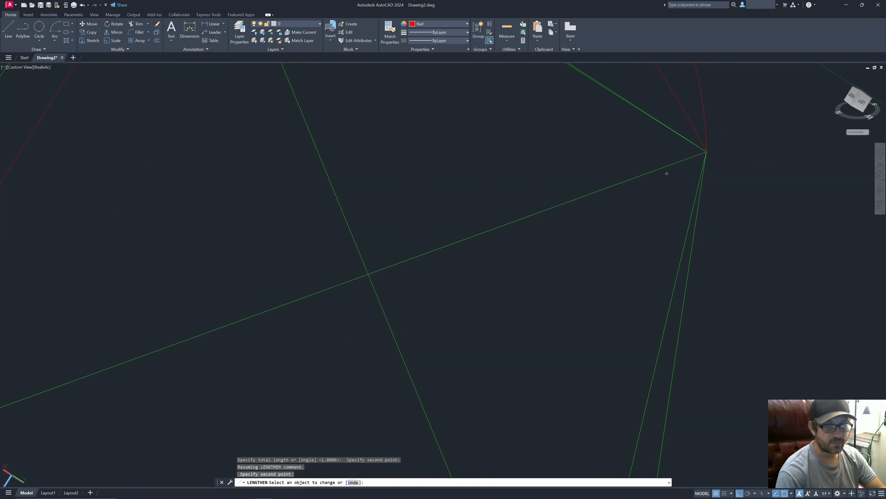
- Apply the total length to the outer end of the line from the icosahedron's centre through the small circle
scroll(628, 202, down, 5)
shift+middle_drag(641, 196, 568, 234)
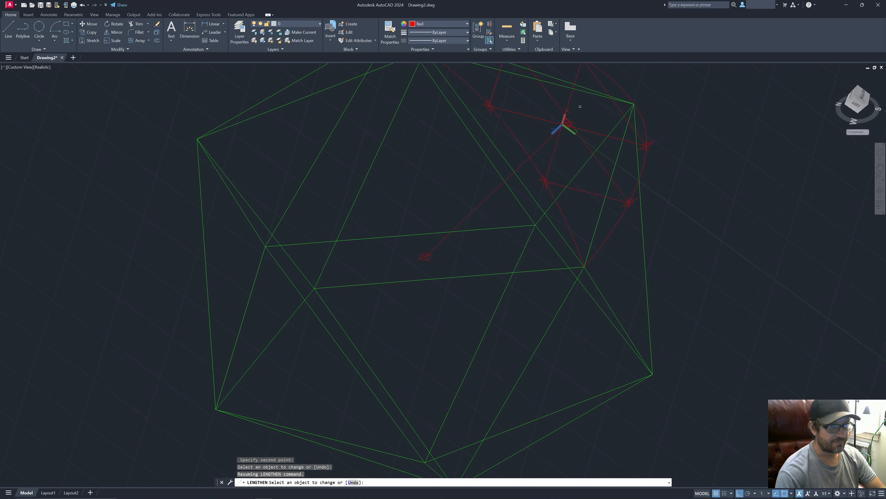
scroll(571, 114, up, 6)
click(523, 175)
click(544, 148)
scroll(544, 146, up, 2)
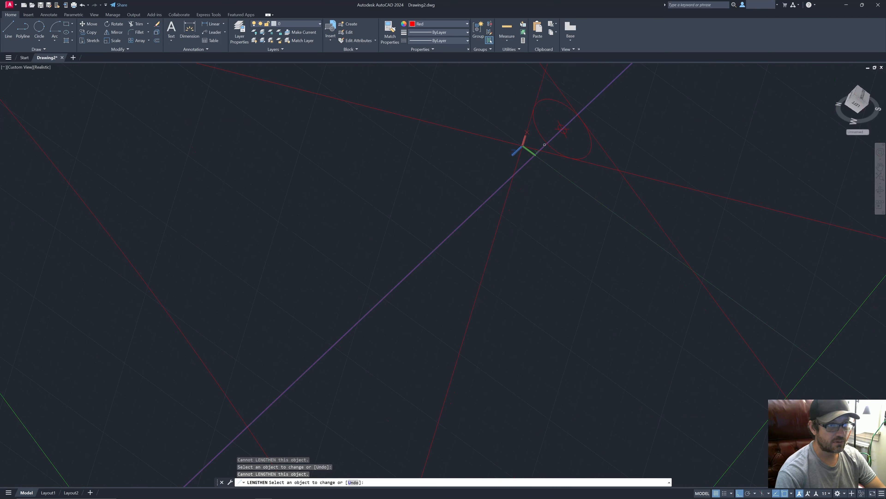
scroll(545, 144, down, 6)
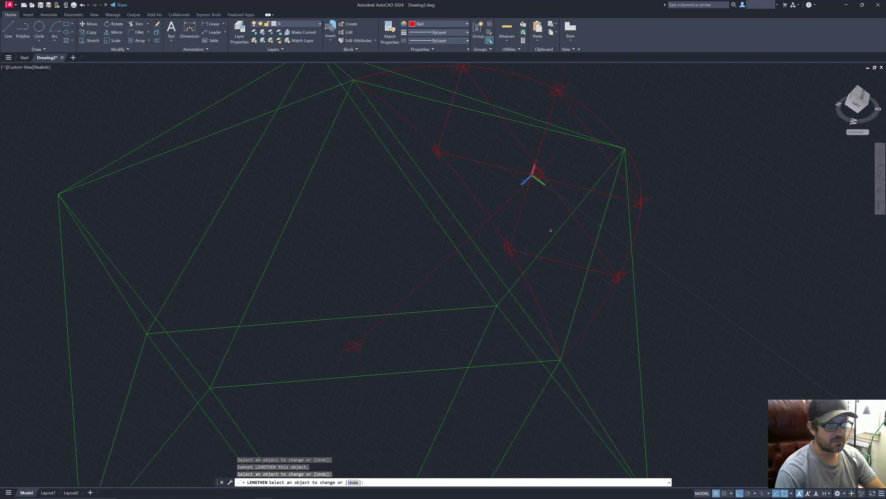
key(Escape)
- Erase the small circle, its centre point, the two crossing face lines and the lengthened line from the centre
shift+middle_drag(559, 174, 531, 175)
scroll(539, 176, up, 5)
click(530, 198)
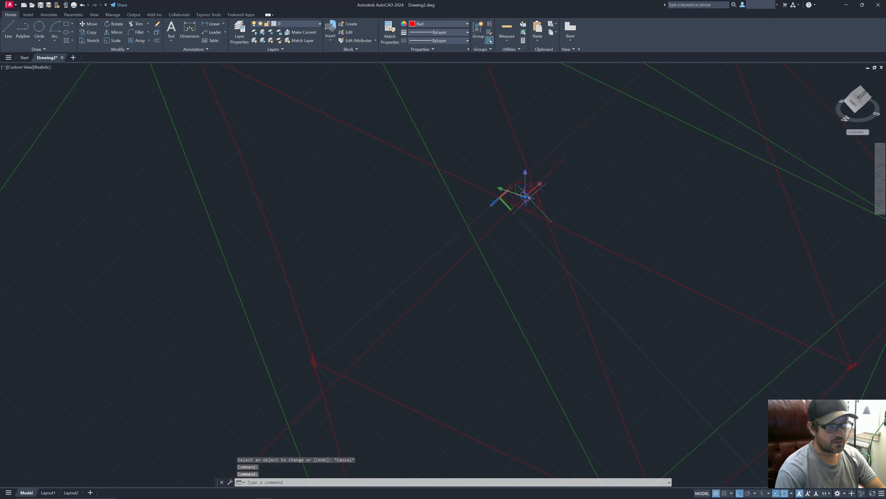
click(537, 208)
click(552, 232)
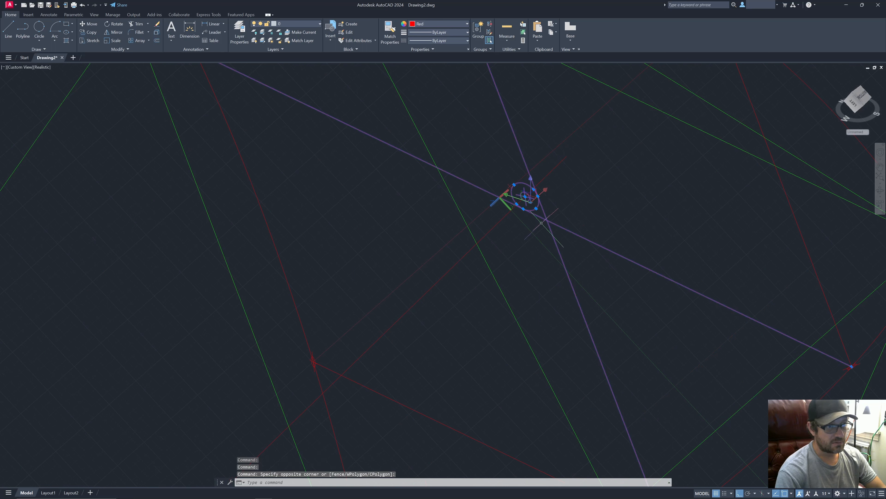
click(494, 225)
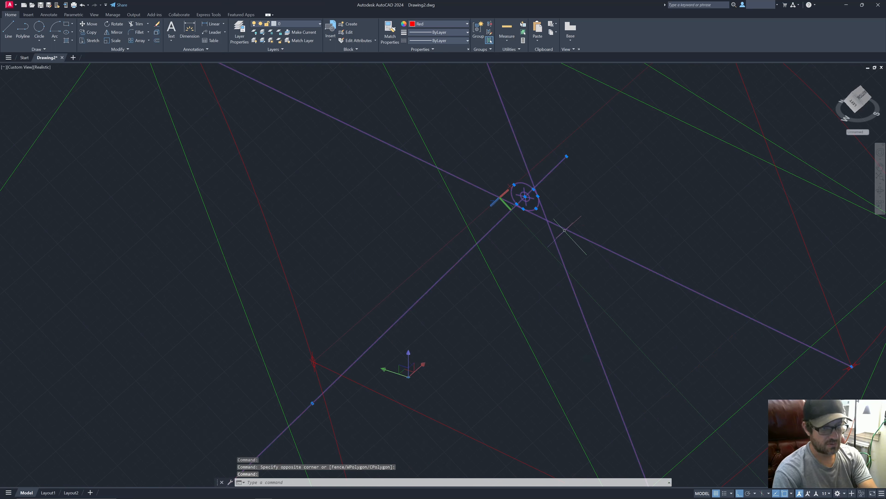
key(Delete)
- Undo the recent changes to bring back the lengthened line from the icosahedron's centre
scroll(597, 246, down, 5)
shift+middle_drag(601, 244, 492, 196)
key(ctrl+z)
key(ctrl+z)
key(ctrl+z)
key(ctrl+z)
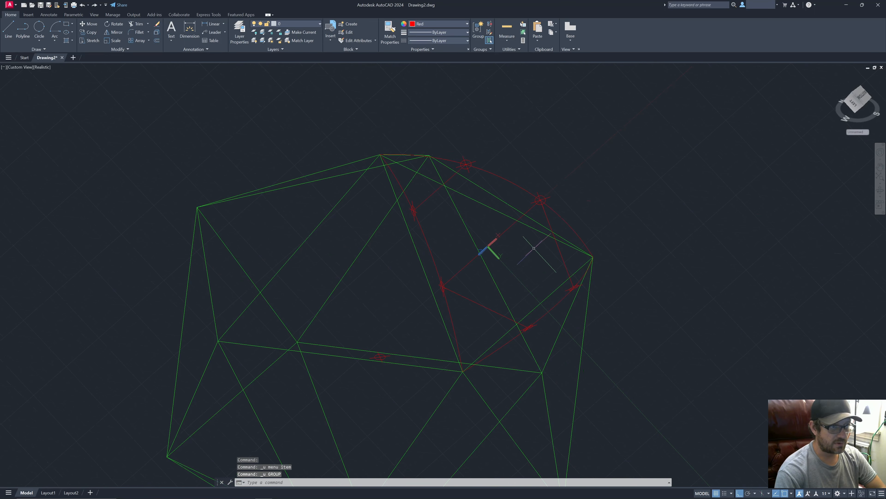
key(ctrl+z)
- Draw connected lines from one division point on the outer arc through the lengthened centre line's outer end to the arc's other division point
scroll(616, 258, down, 3)
shift+middle_drag(616, 258, 538, 224)
text(l)
key(Return)
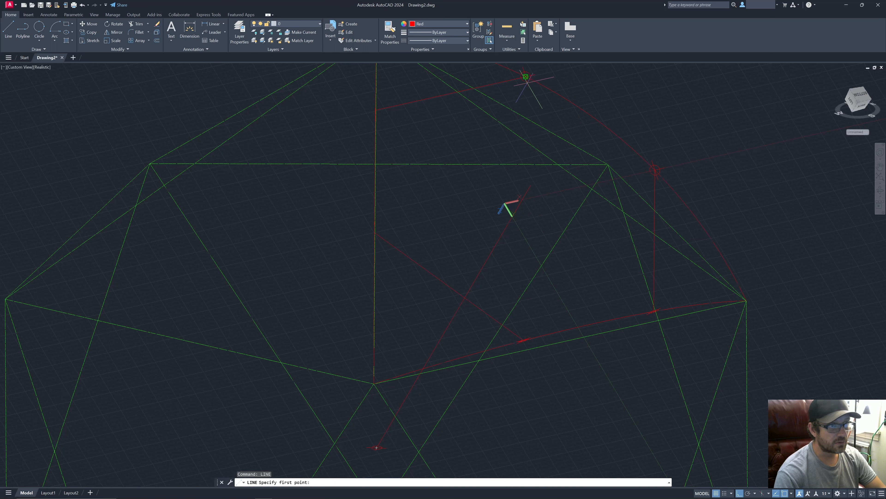
click(526, 78)
click(530, 186)
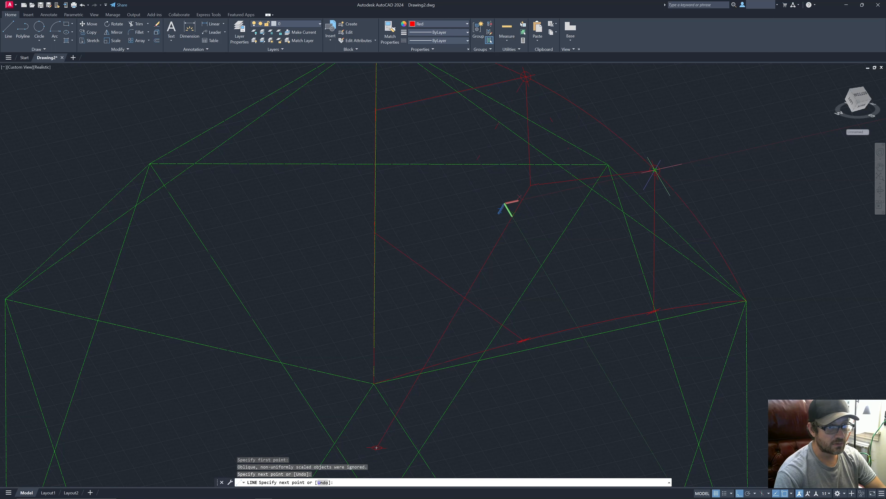
click(655, 170)
scroll(656, 171, up, 3)
key(Escape)
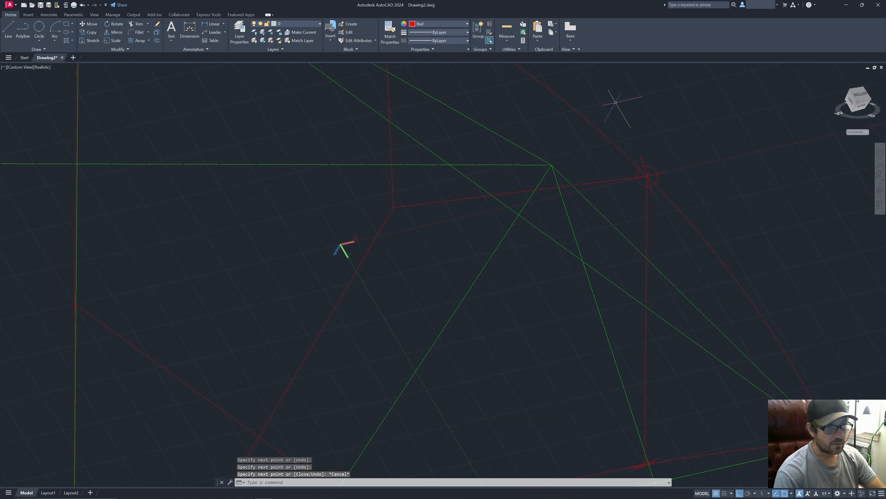
- Draw a line from the lower arc's division point nearest the outer vertex to the outer end of the lengthened centre line
click(632, 121)
key(Escape)
right_click(650, 127)
click(659, 133)
scroll(636, 128, down, 5)
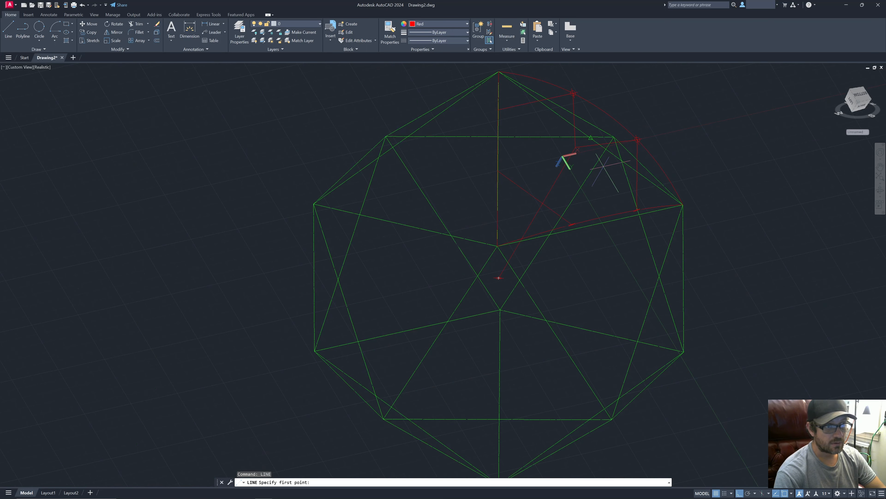
scroll(583, 165, up, 3)
scroll(718, 225, up, 2)
click(695, 230)
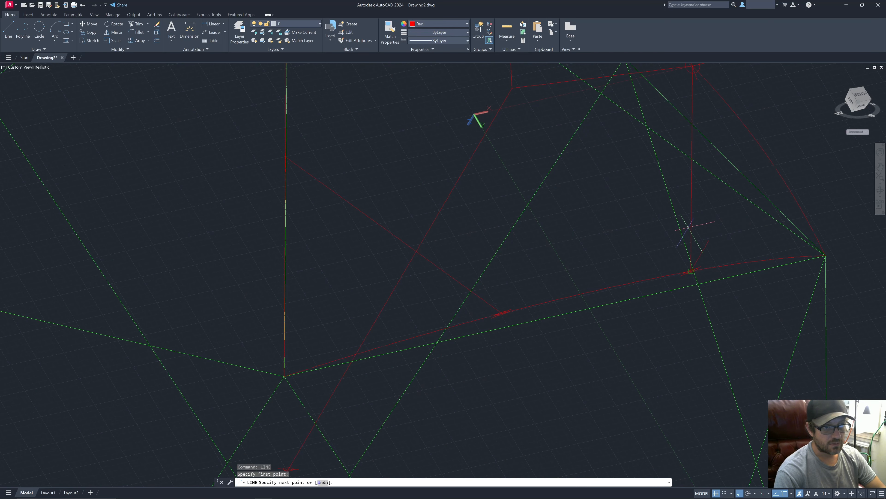
click(525, 103)
key(Escape)
- Draw a line from the projected central point to the other division point on the lower arc
right_click(523, 143)
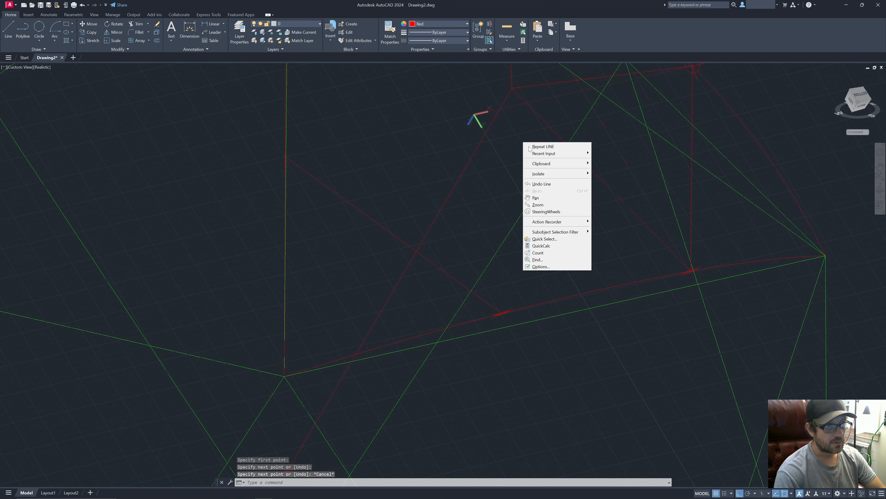
click(539, 149)
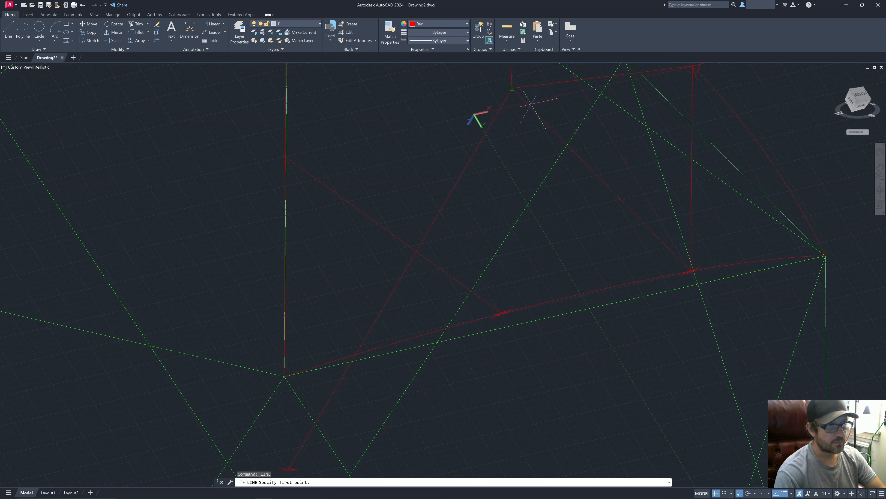
click(534, 98)
click(491, 306)
key(Escape)
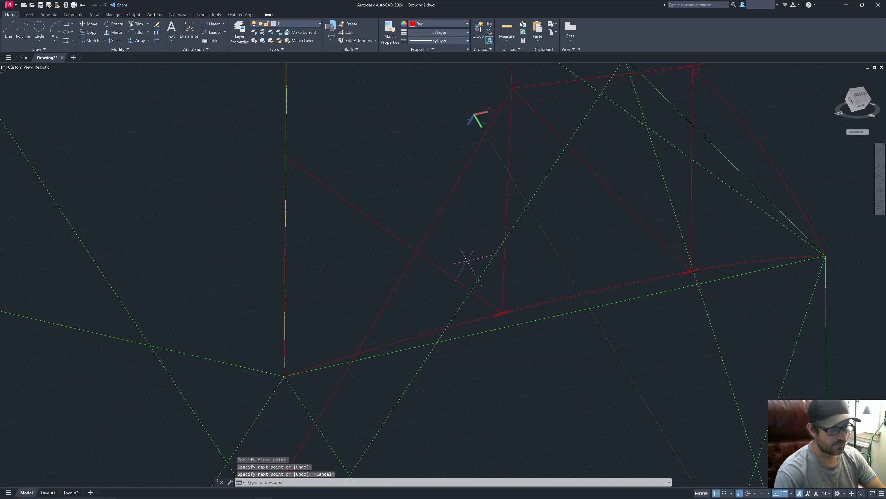
- Draw a line from the lower division point on the face's remaining vertical arc to the projected central point
right_click(437, 218)
click(444, 222)
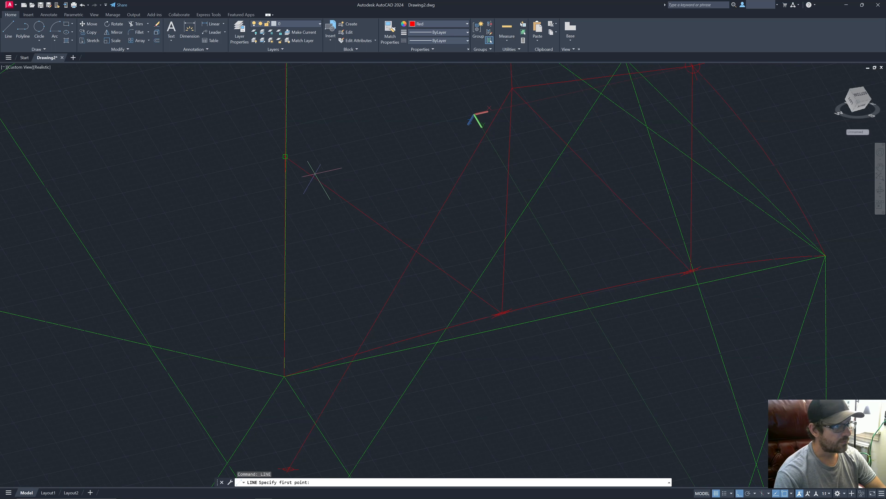